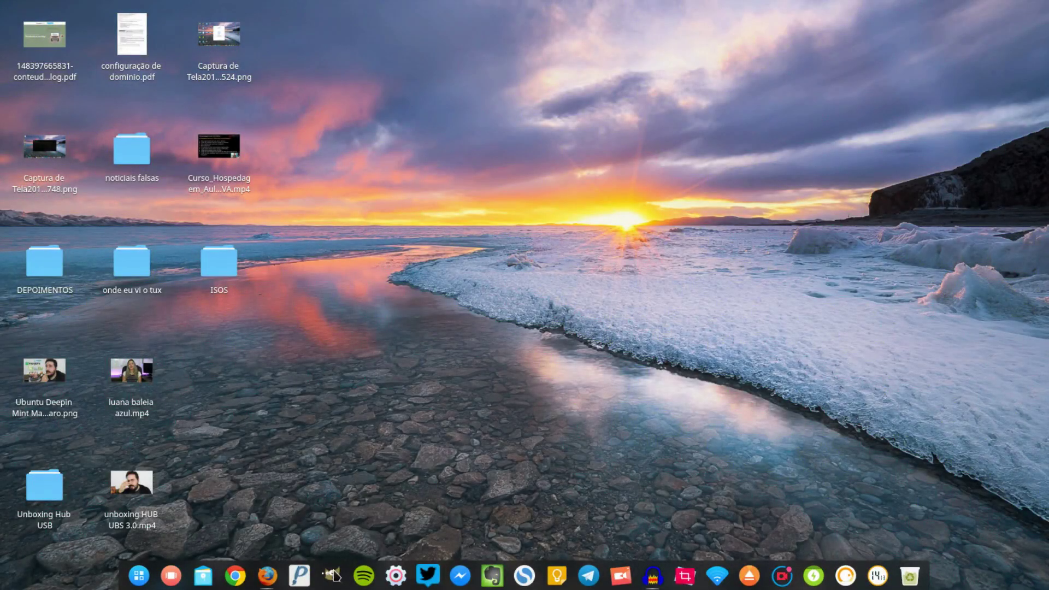
# Launch GIMP, show Tool Options in place of the Fonts list, and browse the menus
pyautogui.click(331, 574)
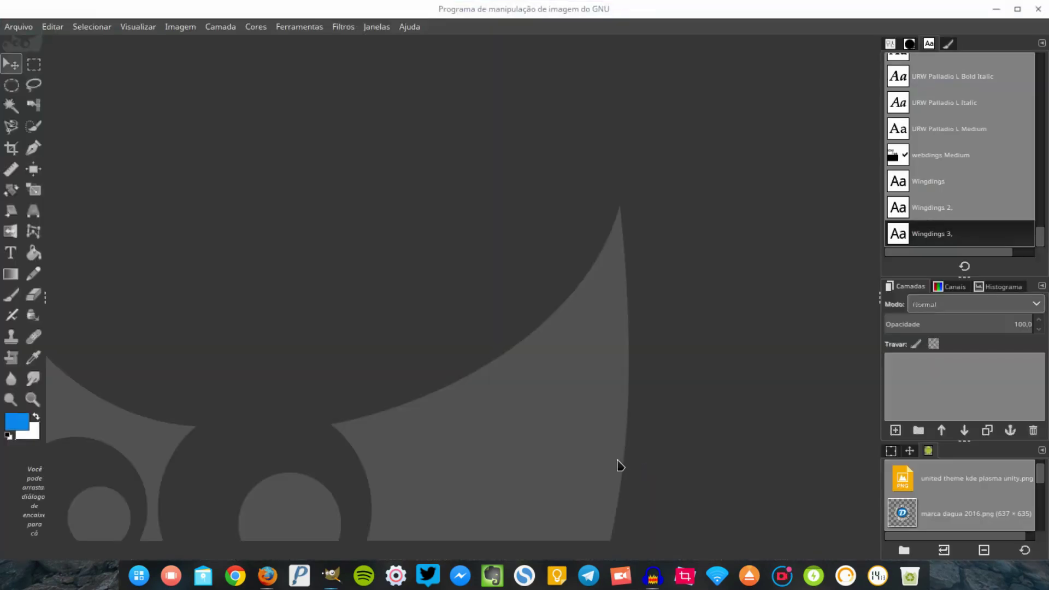
pyautogui.click(892, 43)
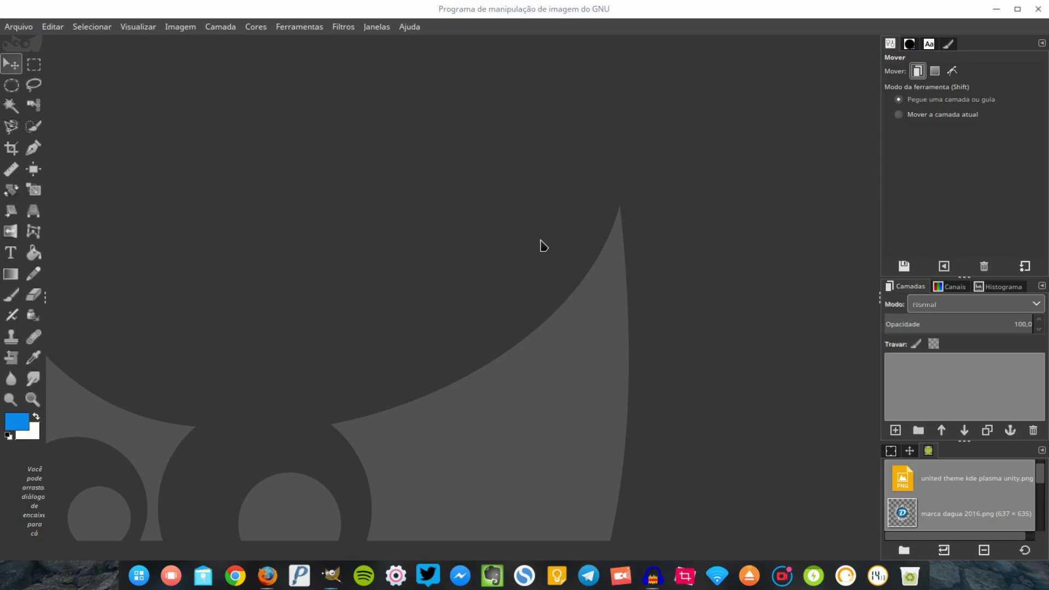
pyautogui.click(389, 28)
pyautogui.moveTo(91, 27)
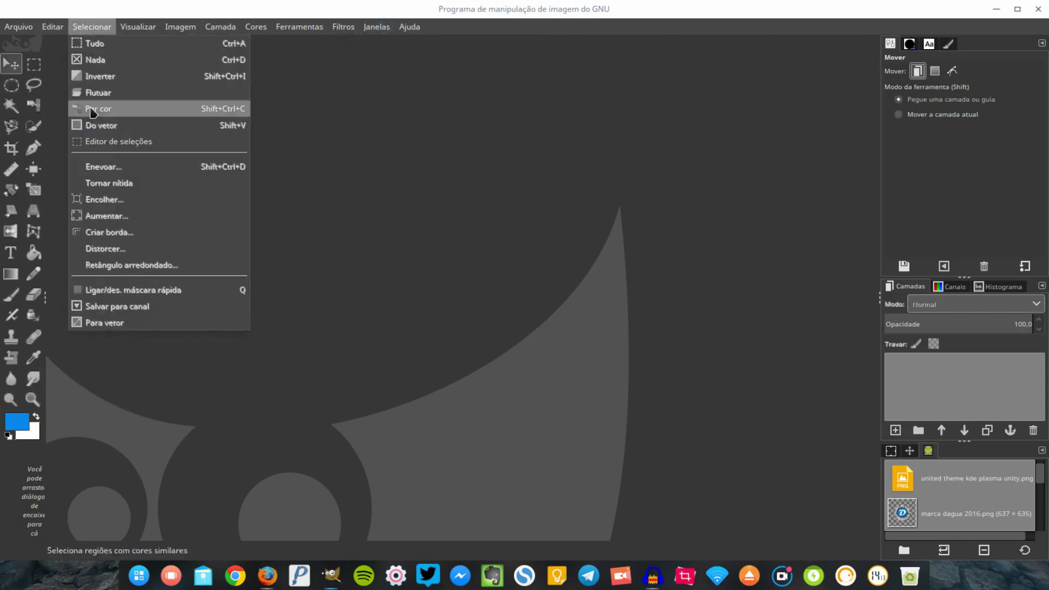
pyautogui.click(118, 349)
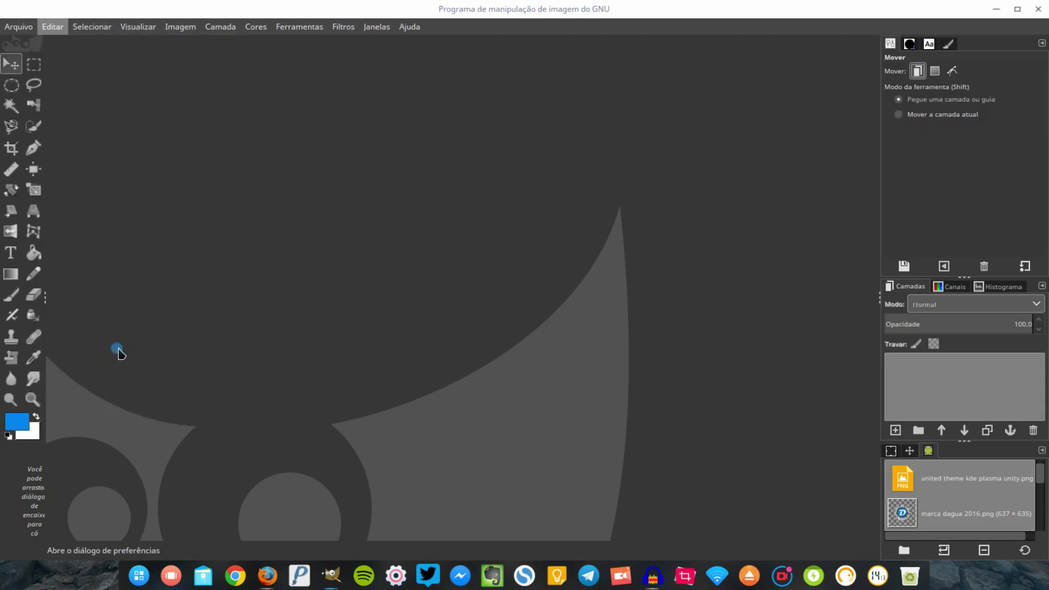
pyautogui.click(183, 97)
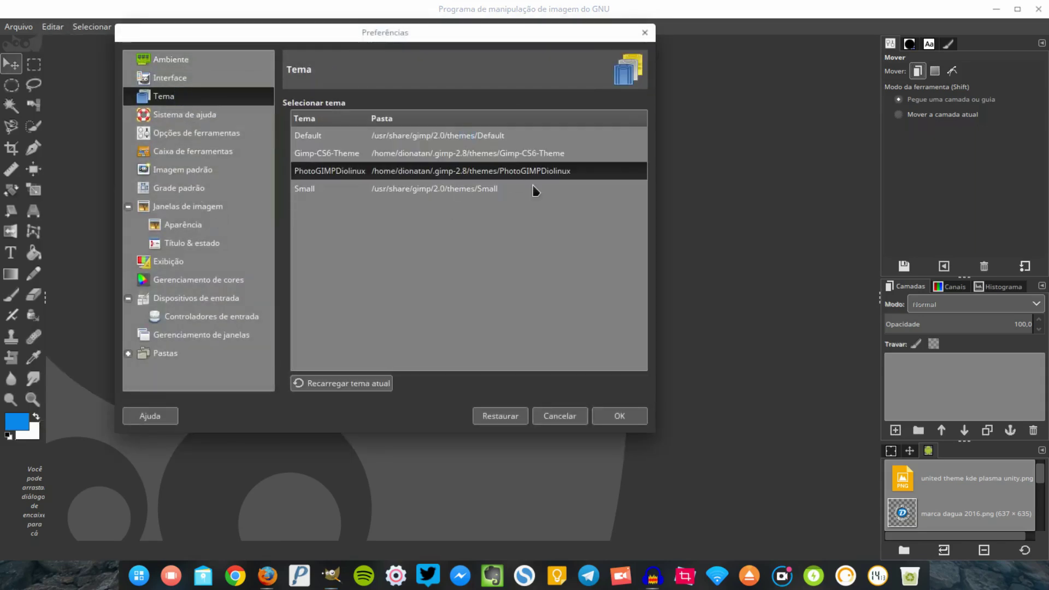
pyautogui.click(525, 136)
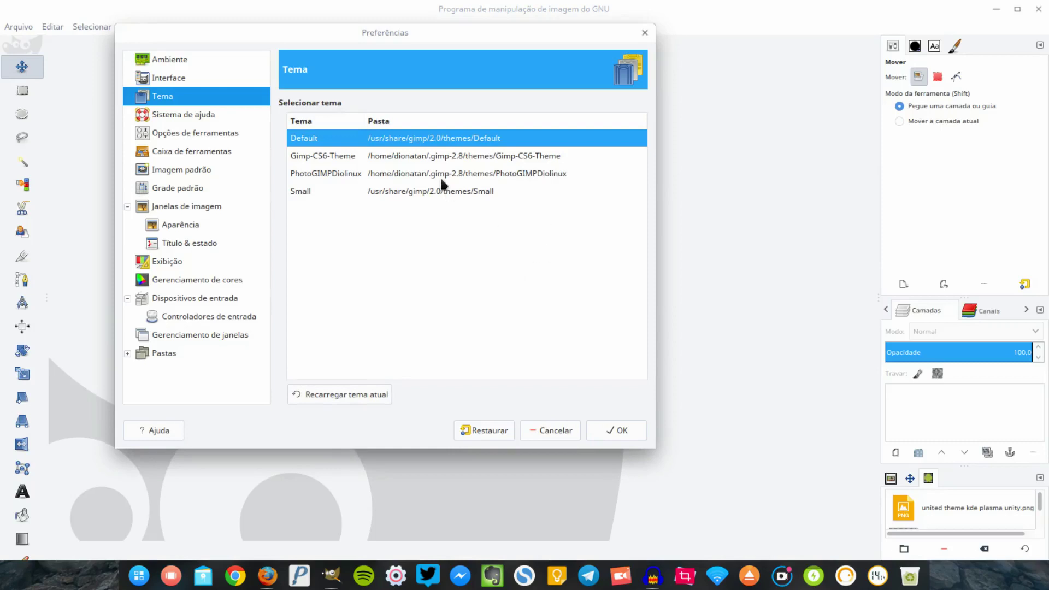
pyautogui.press('Down')
pyautogui.press('Down')
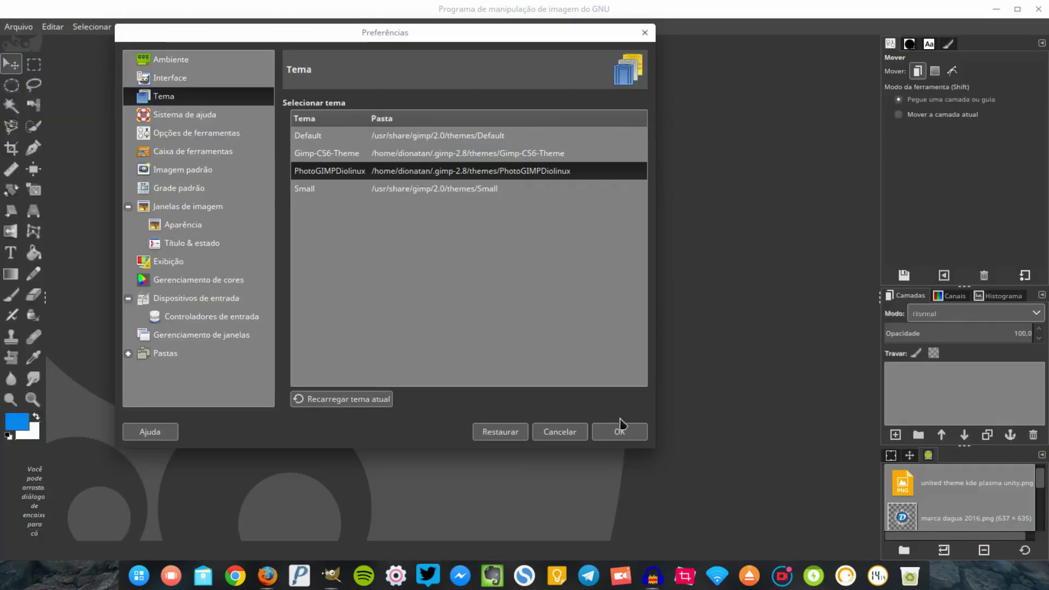
pyautogui.click(645, 32)
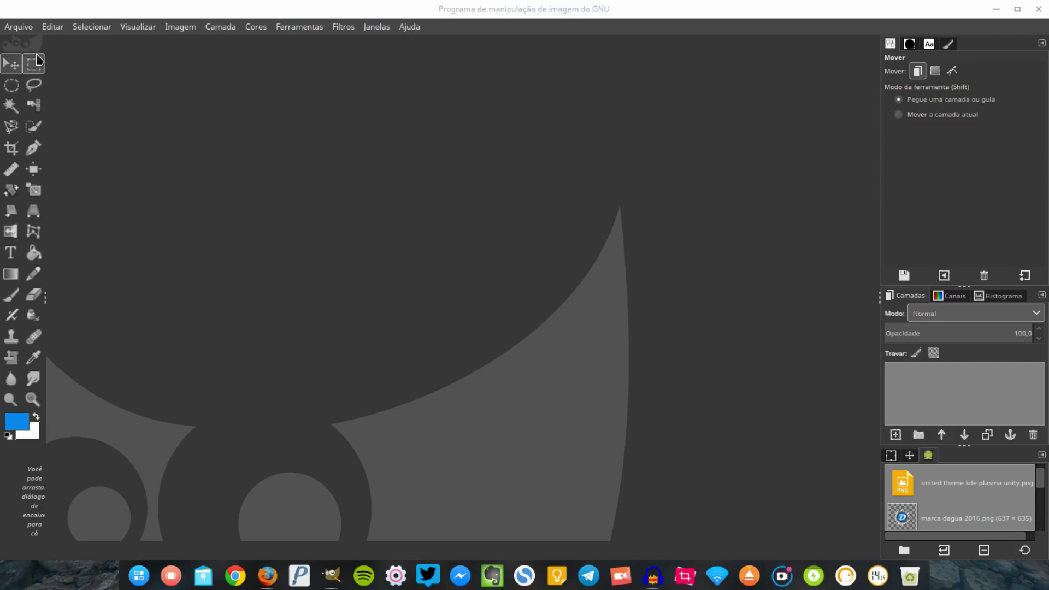
# Create an 800×450 px white image, then nudge its background layer slightly left
pyautogui.click(18, 26)
pyautogui.click(115, 49)
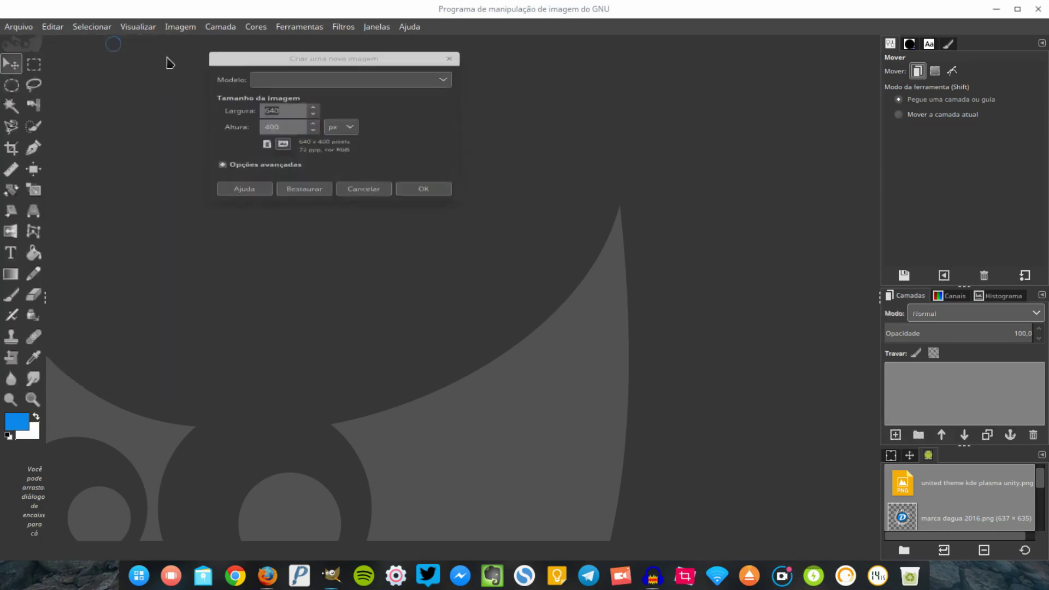
pyautogui.moveTo(392, 61); pyautogui.dragTo(549, 110)
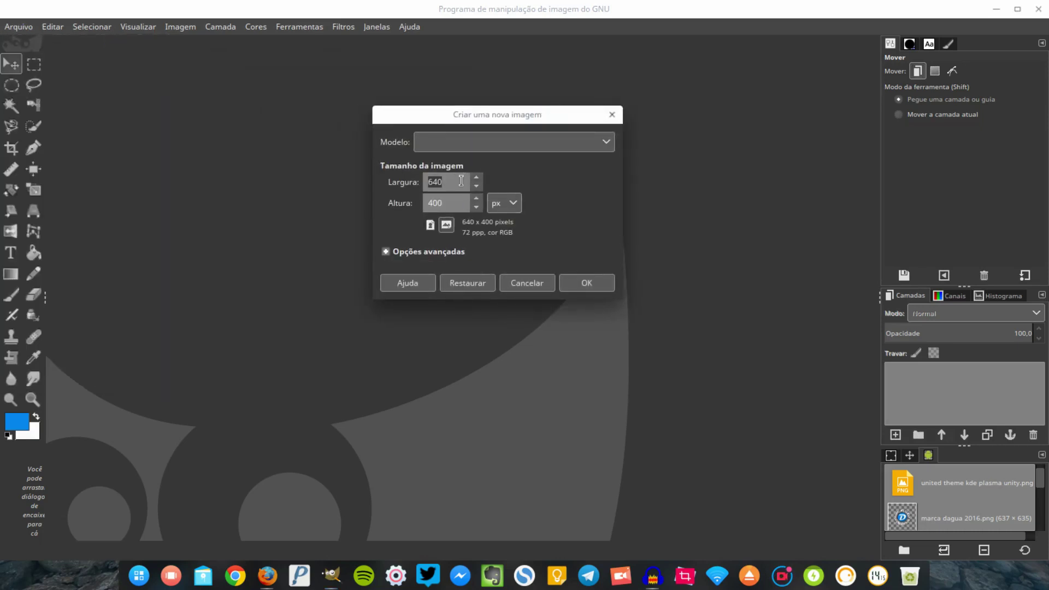
pyautogui.click(512, 208)
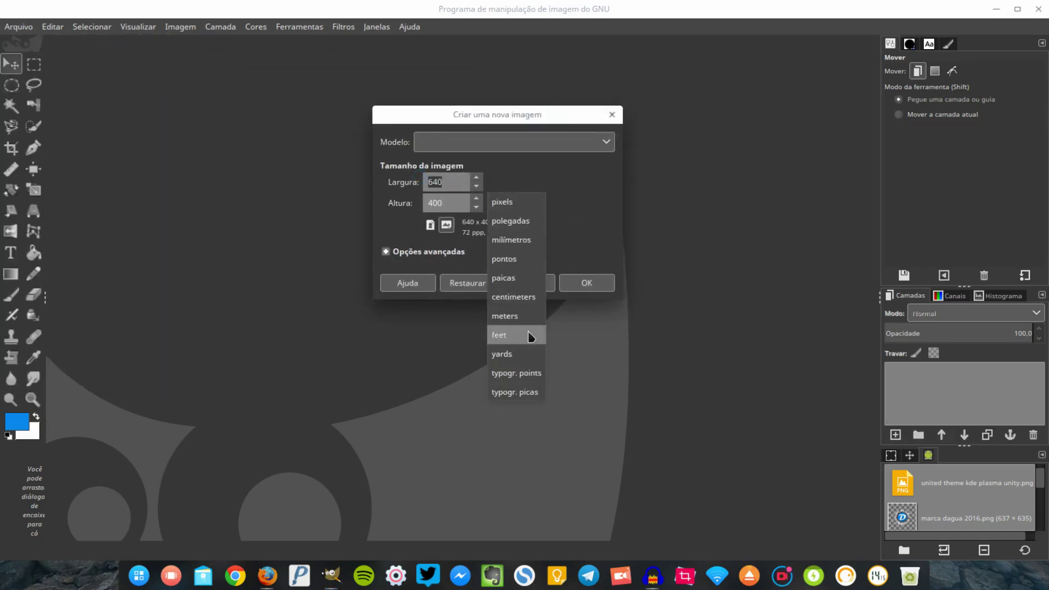
pyautogui.click(497, 205)
pyautogui.write('450')
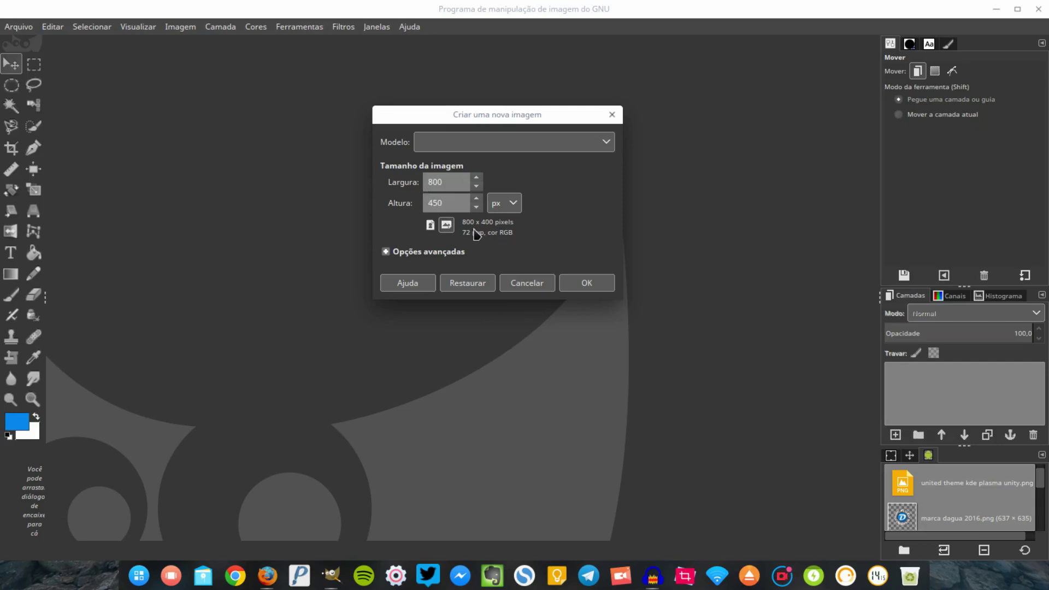
pyautogui.click(411, 252)
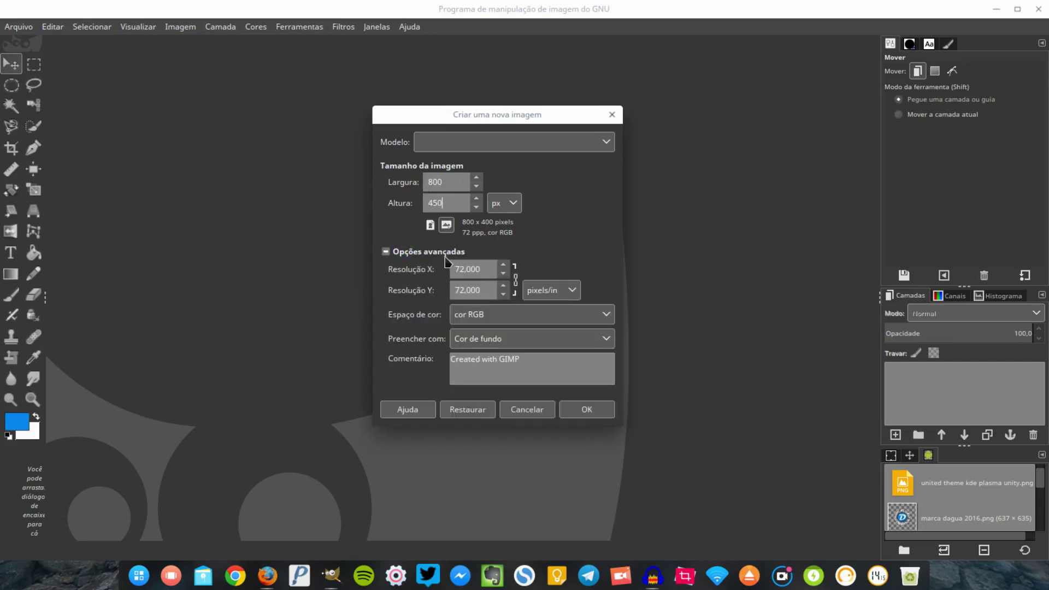
pyautogui.click(442, 254)
pyautogui.click(586, 283)
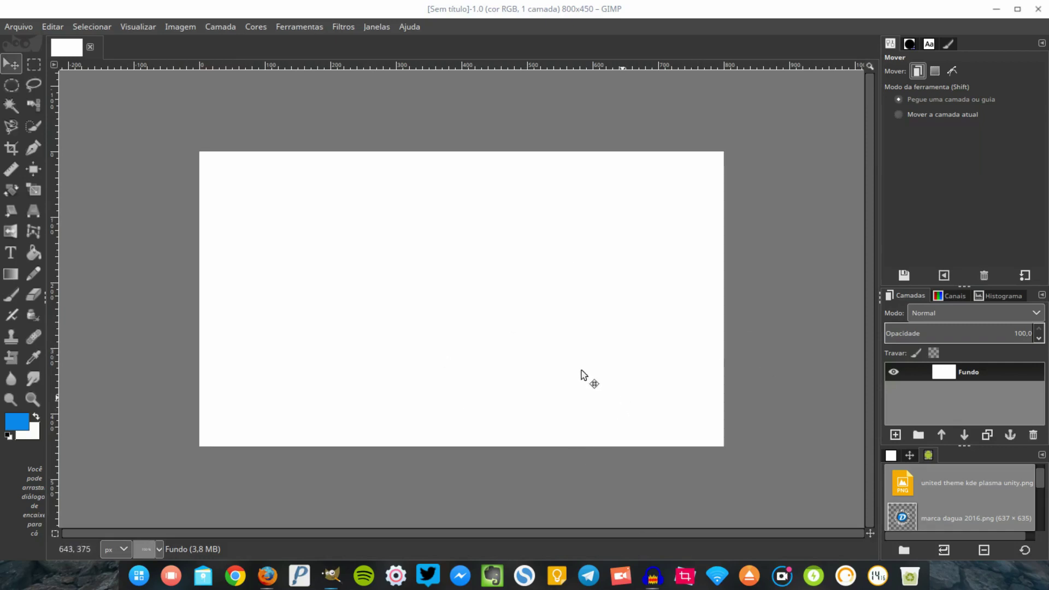
pyautogui.moveTo(538, 287); pyautogui.dragTo(519, 281)
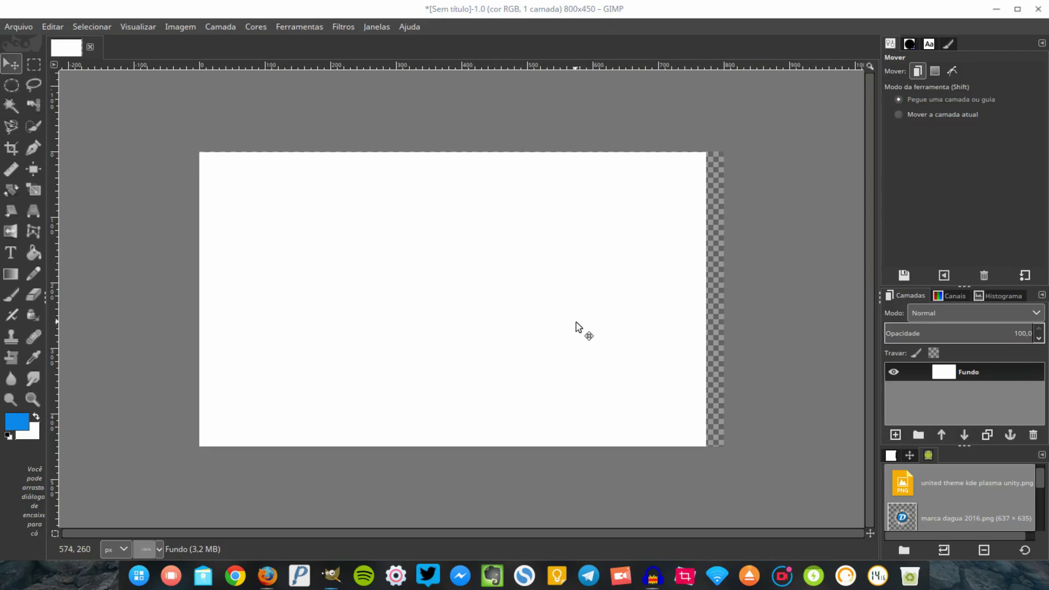
pyautogui.hotkey('ctrl', 'z')
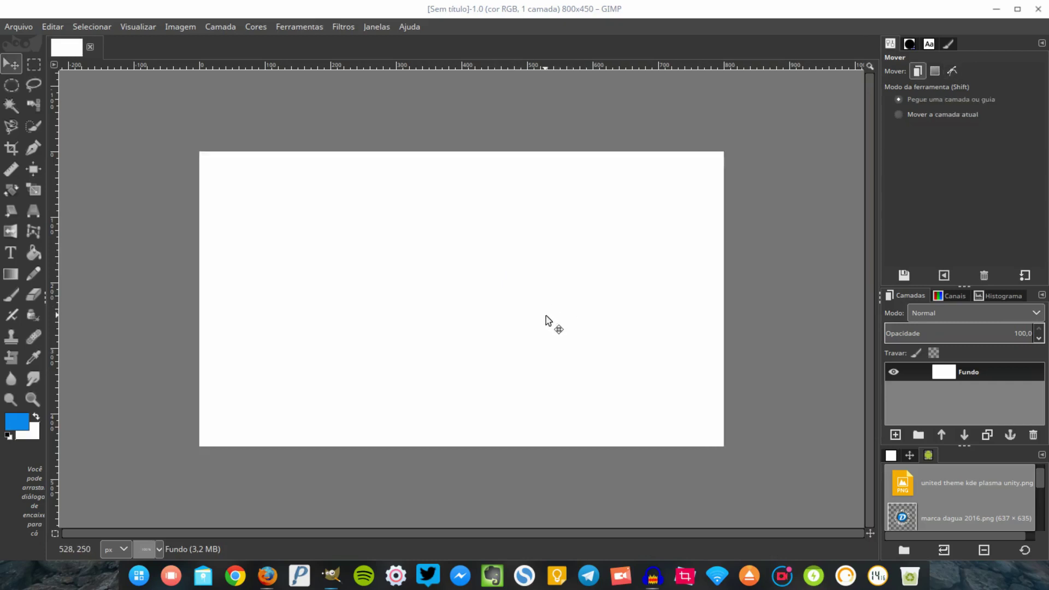
pyautogui.moveTo(902, 518)
pyautogui.mouseDown()
pyautogui.moveTo(550, 323)
pyautogui.moveTo(555, 331)
pyautogui.mouseUp()
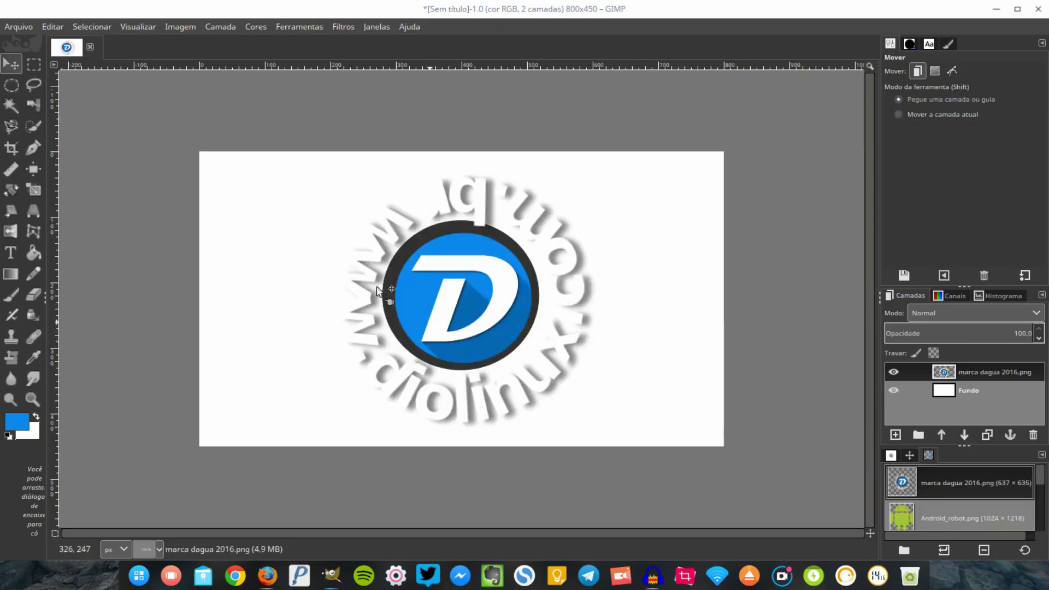
pyautogui.hotkey('shift', 's')
pyautogui.moveTo(364, 259)
pyautogui.mouseDown()
pyautogui.moveTo(581, 466)
pyautogui.moveTo(555, 378)
pyautogui.moveTo(691, 416)
pyautogui.mouseUp()
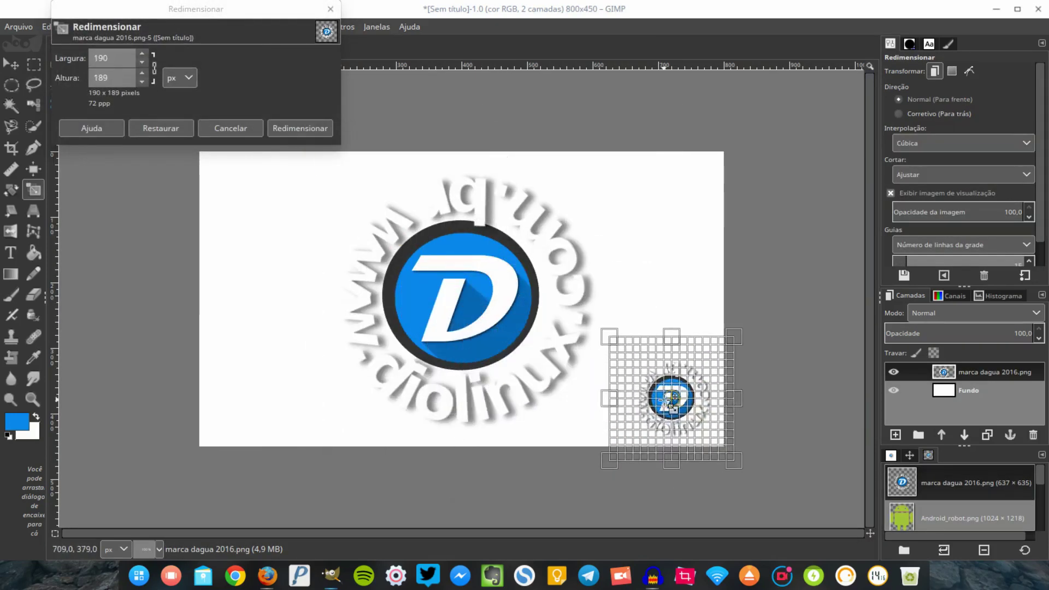
pyautogui.click(300, 129)
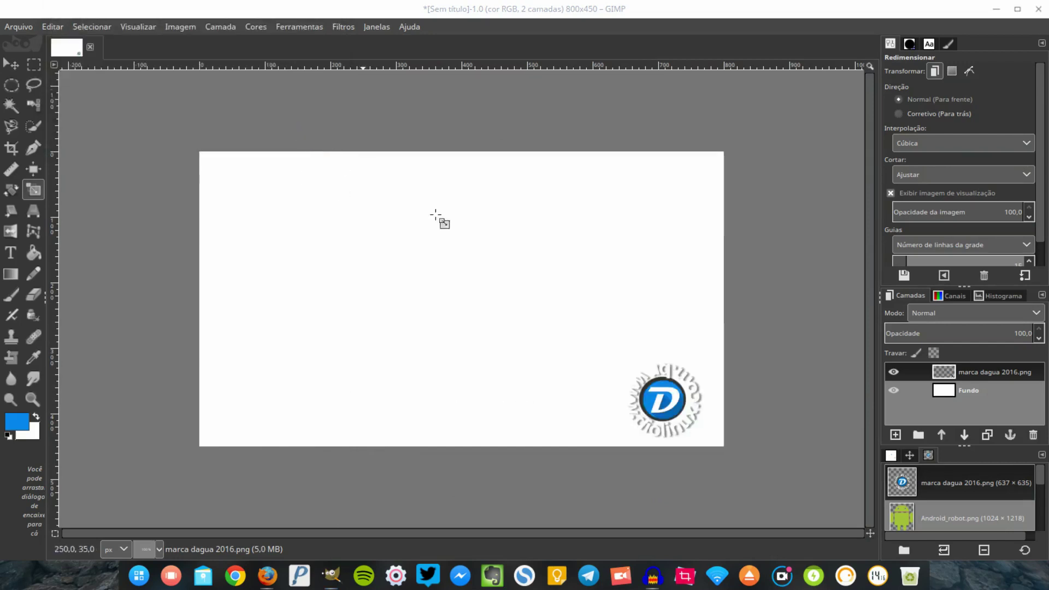
pyautogui.moveTo(968, 333); pyautogui.dragTo(1044, 341)
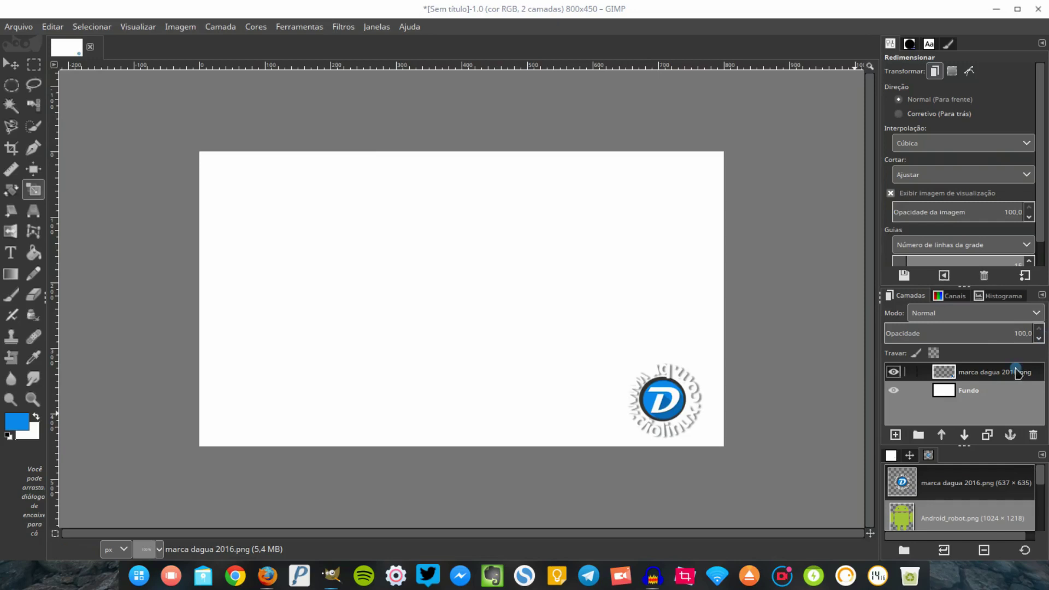
pyautogui.click(1033, 435)
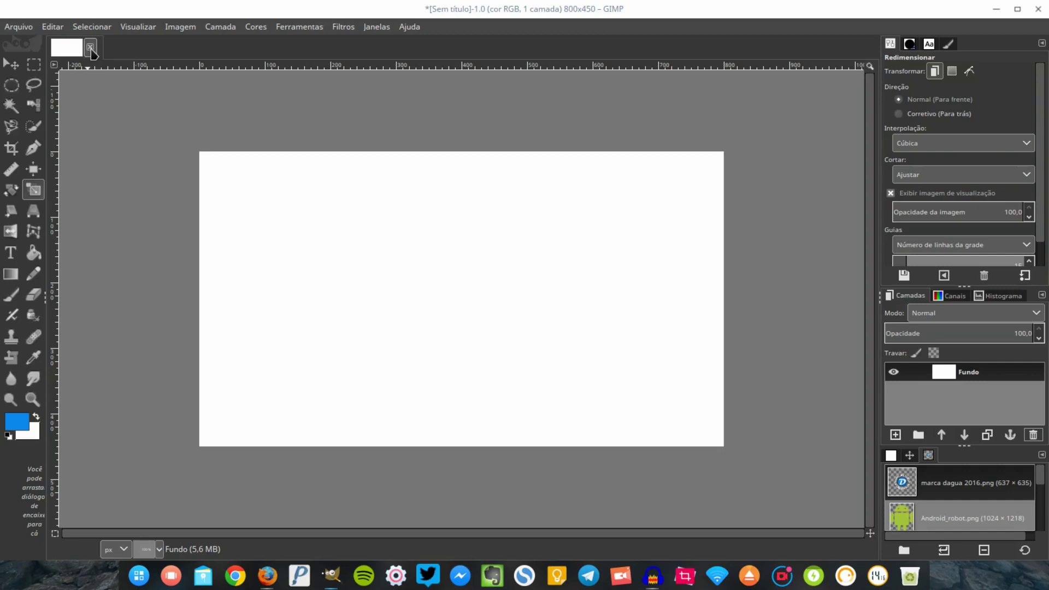
pyautogui.click(90, 48)
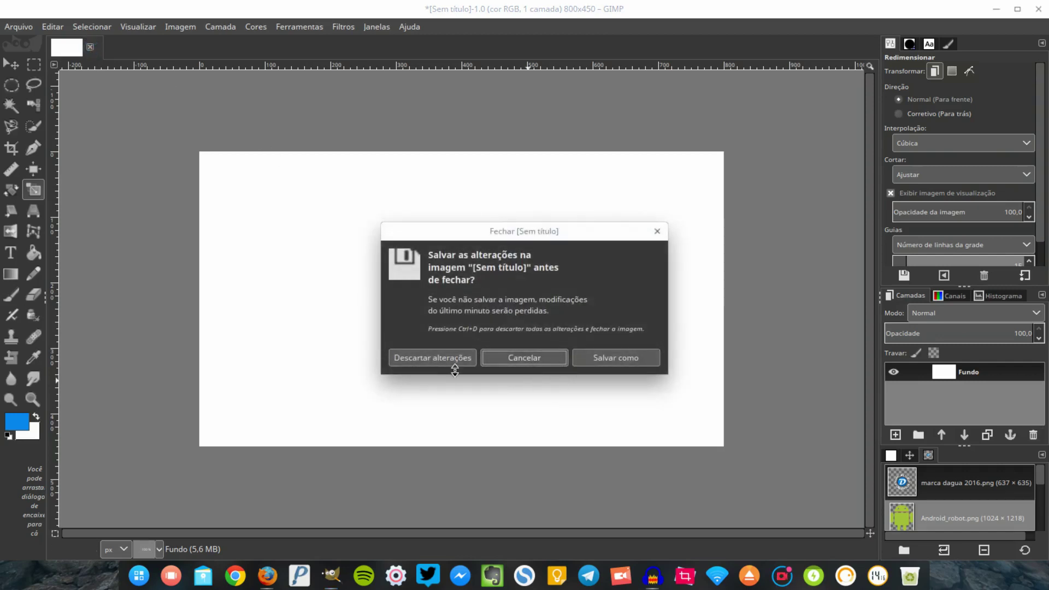
# Close the 800×450 image without saving and create a new 1280×720 px image
pyautogui.click(433, 358)
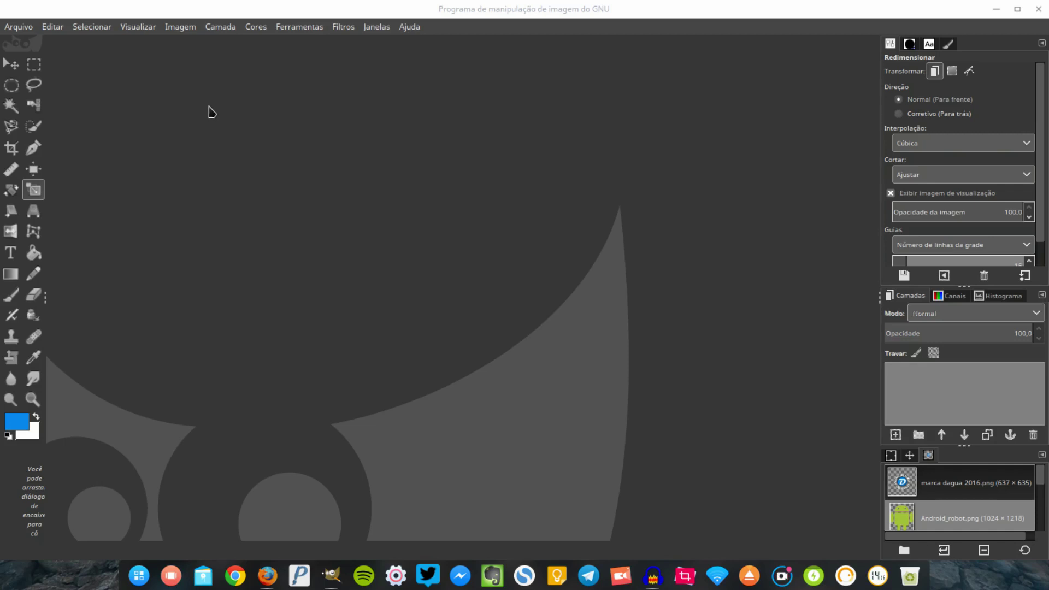
pyautogui.click(19, 26)
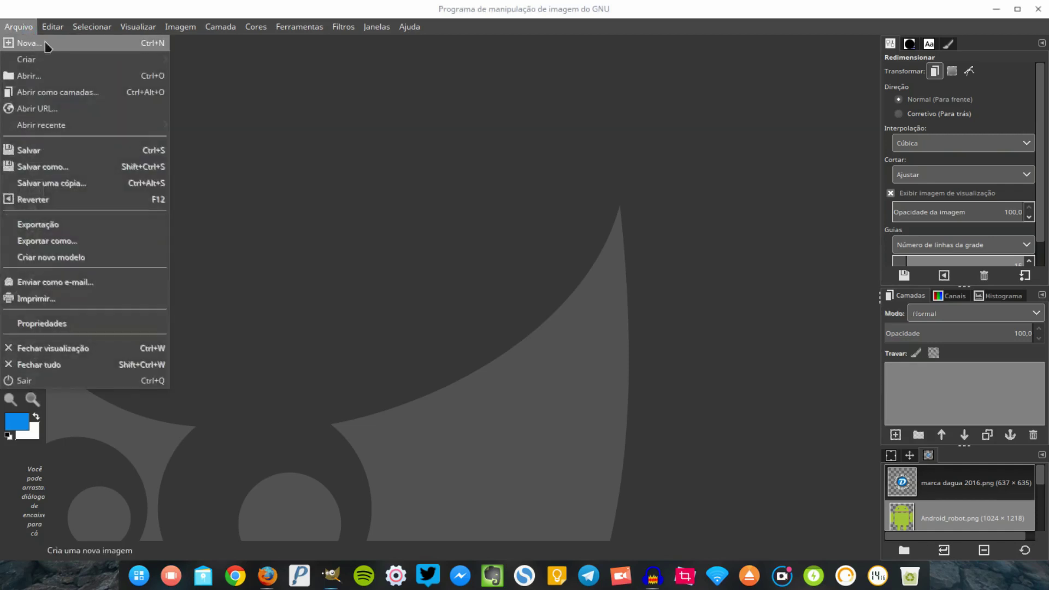
pyautogui.click(149, 44)
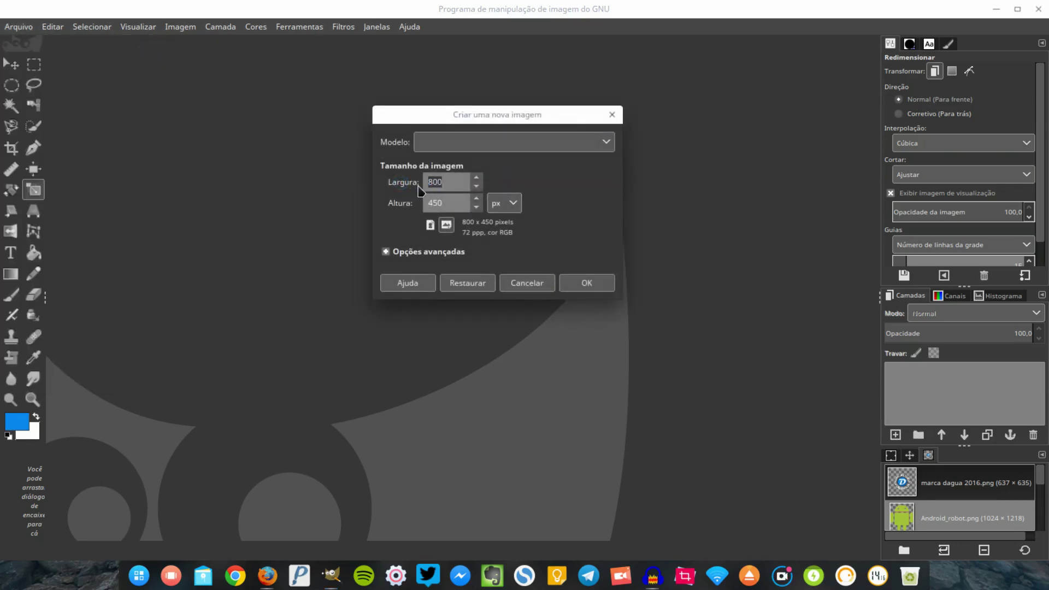
pyautogui.write('1280')
pyautogui.press('Tab')
pyautogui.write('7')
pyautogui.click(600, 283)
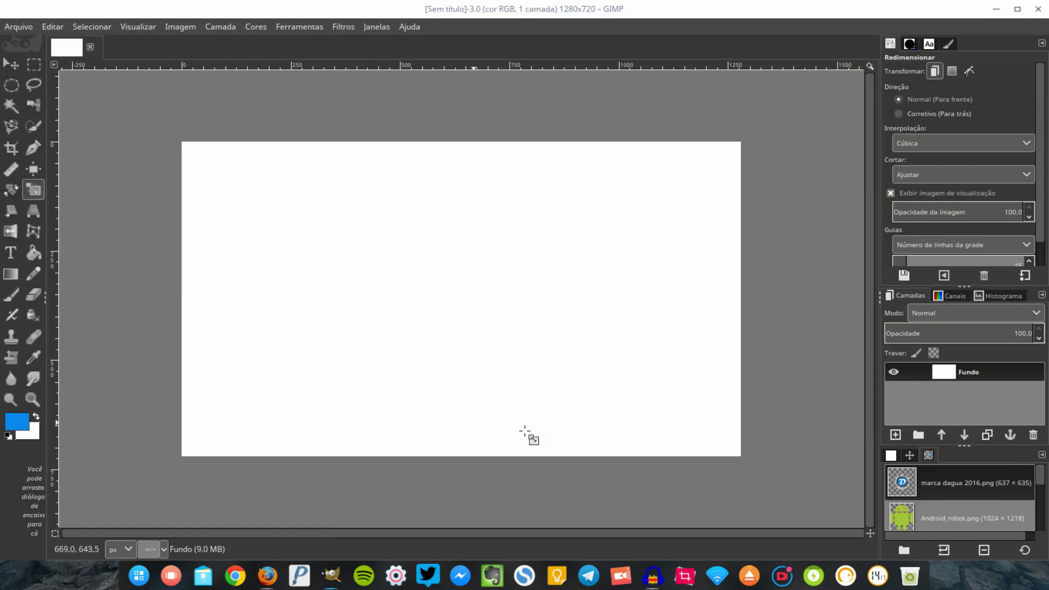
# Switch to Firefox showing the Pexels free stock photos homepage
pyautogui.click(268, 575)
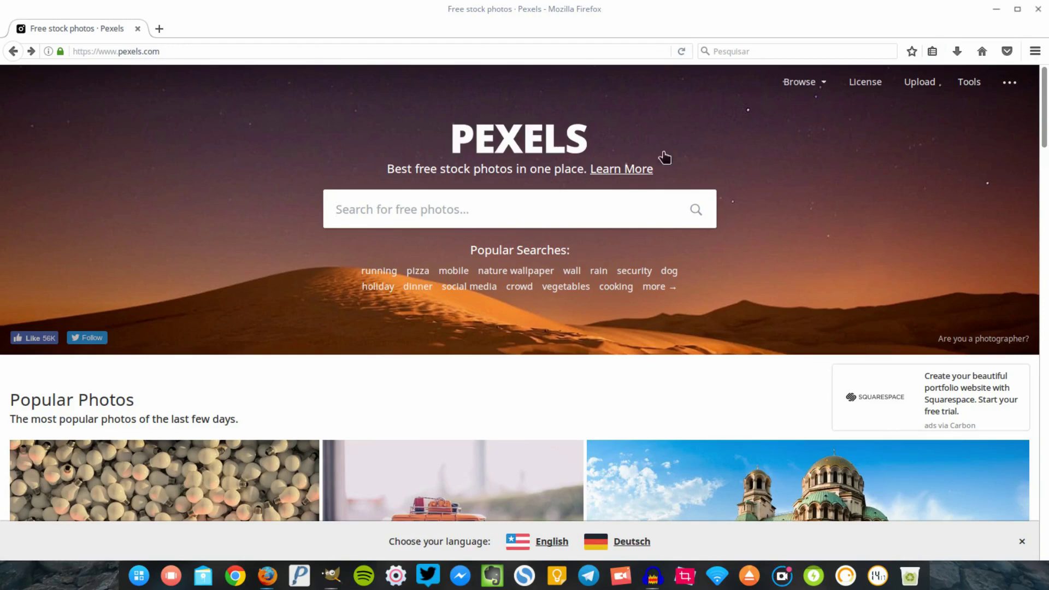
# Look over the Pexels photo license page, then go back to the home page
pyautogui.click(873, 89)
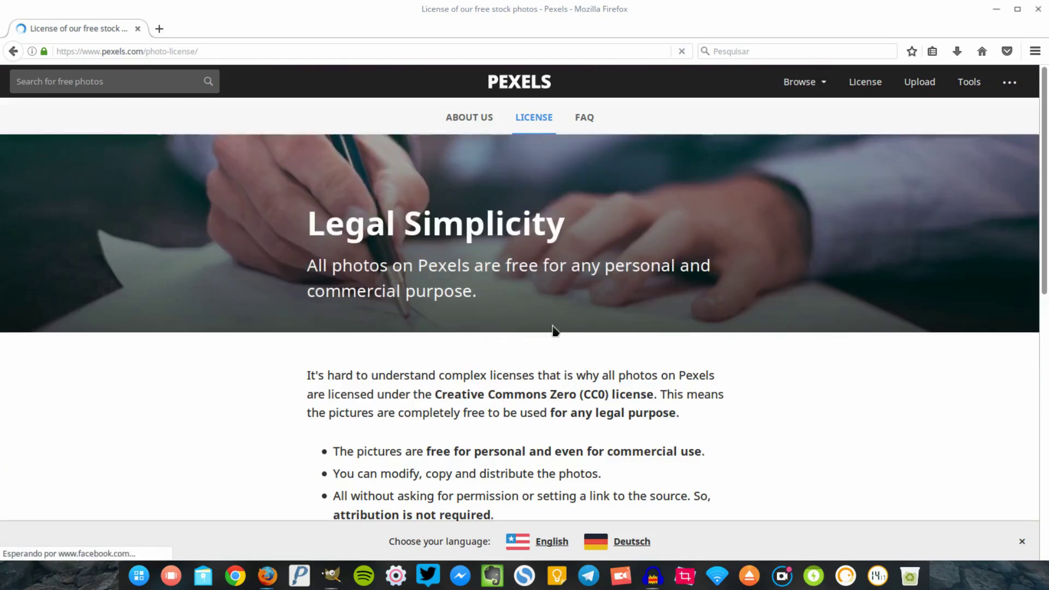
pyautogui.scroll(-3, 554, 329)
pyautogui.scroll(-3, 547, 322)
pyautogui.scroll(-6, 539, 313)
pyautogui.scroll(6, 539, 313)
pyautogui.scroll(3, 538, 312)
pyautogui.click(13, 52)
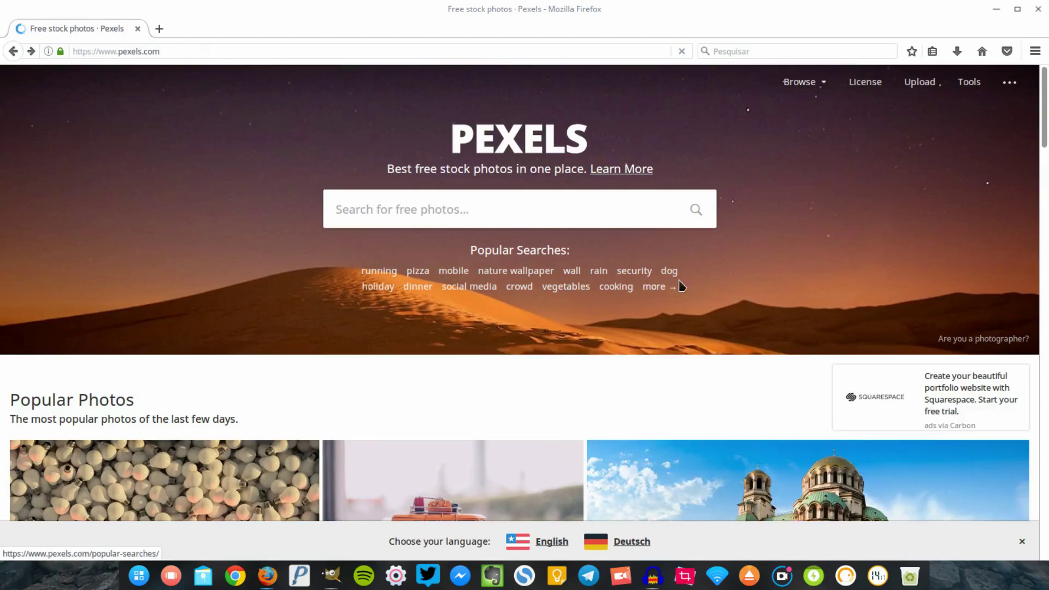
# Open the full Popular Searches list and browse categories like Beach, Dog, Laptop and Mockup
pyautogui.scroll(-3, 704, 292)
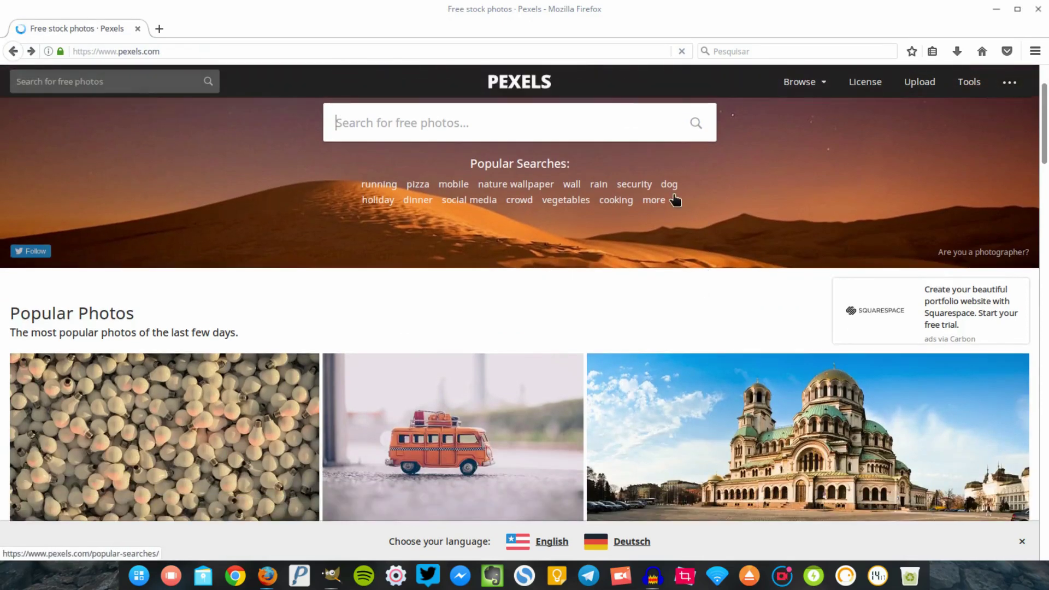
pyautogui.click(659, 201)
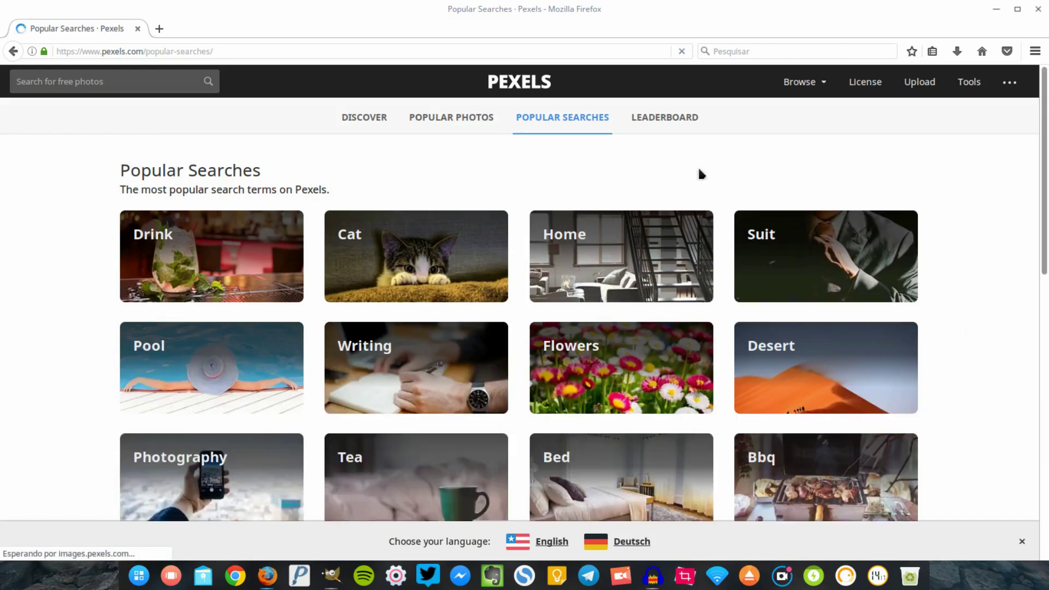
pyautogui.scroll(-3, 710, 196)
pyautogui.scroll(-3, 718, 216)
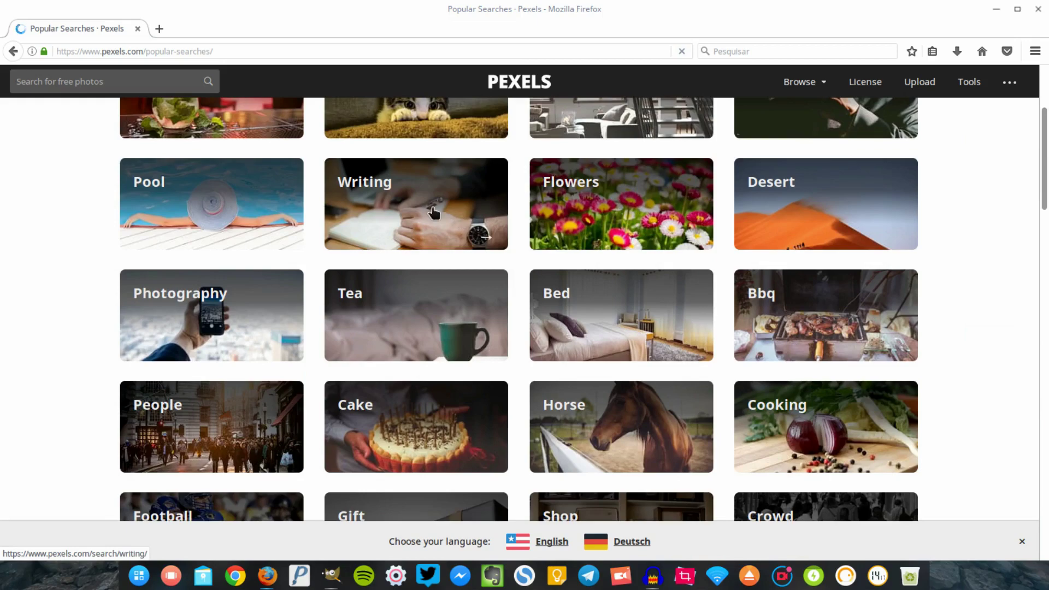
pyautogui.scroll(-3, 637, 515)
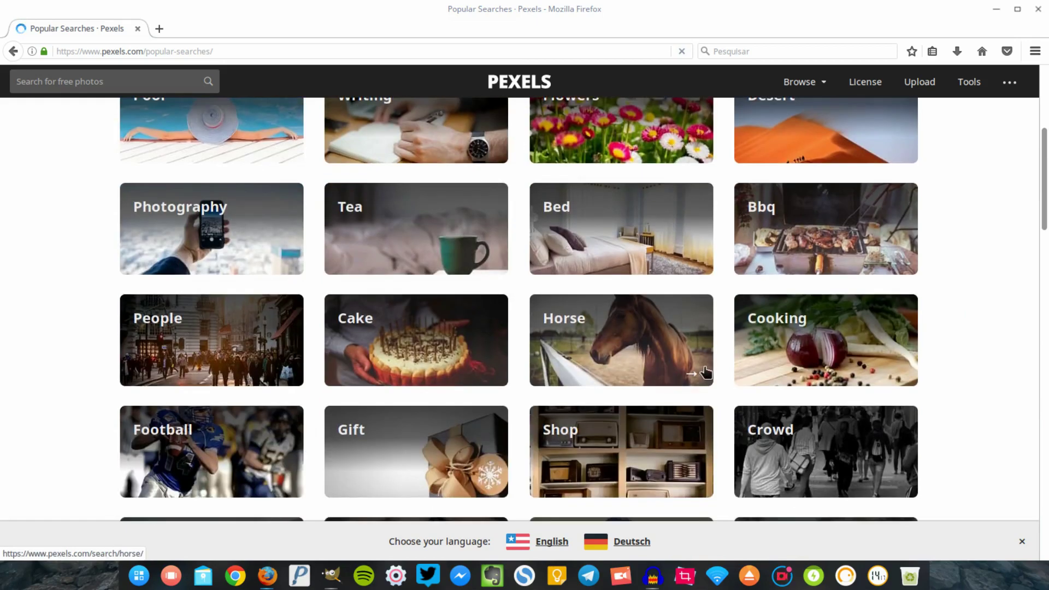
pyautogui.scroll(5, 732, 318)
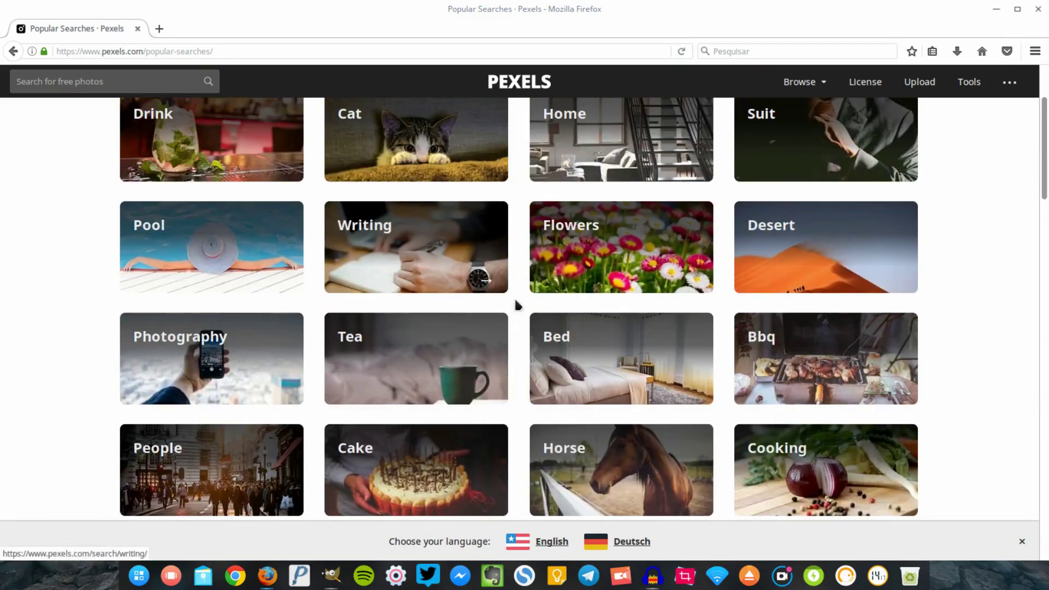
pyautogui.scroll(-6, 498, 272)
pyautogui.scroll(-4, 544, 306)
pyautogui.scroll(-4, 555, 298)
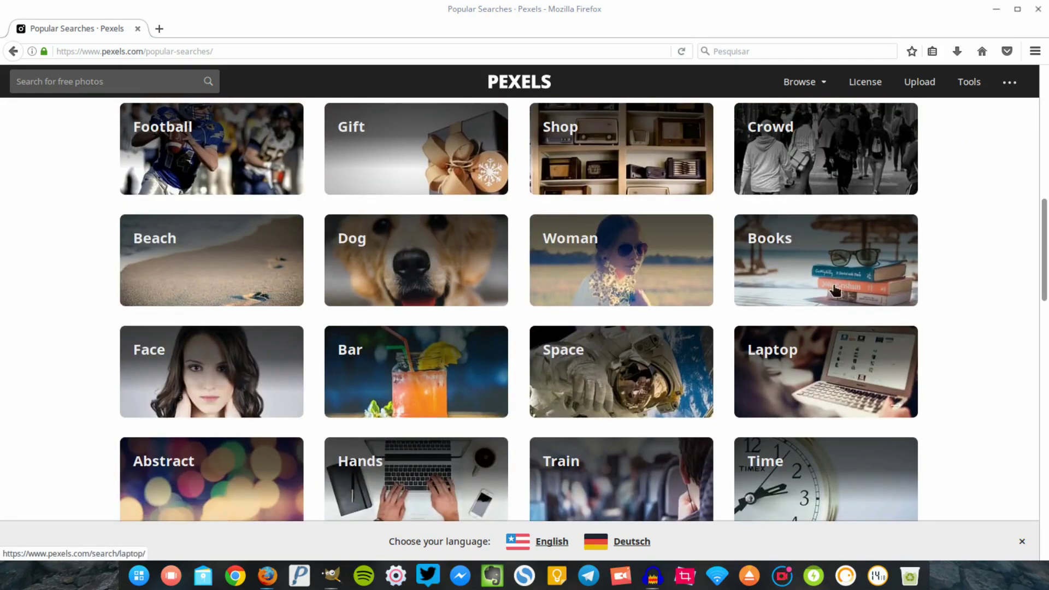
pyautogui.scroll(-4, 632, 304)
pyautogui.scroll(-4, 654, 359)
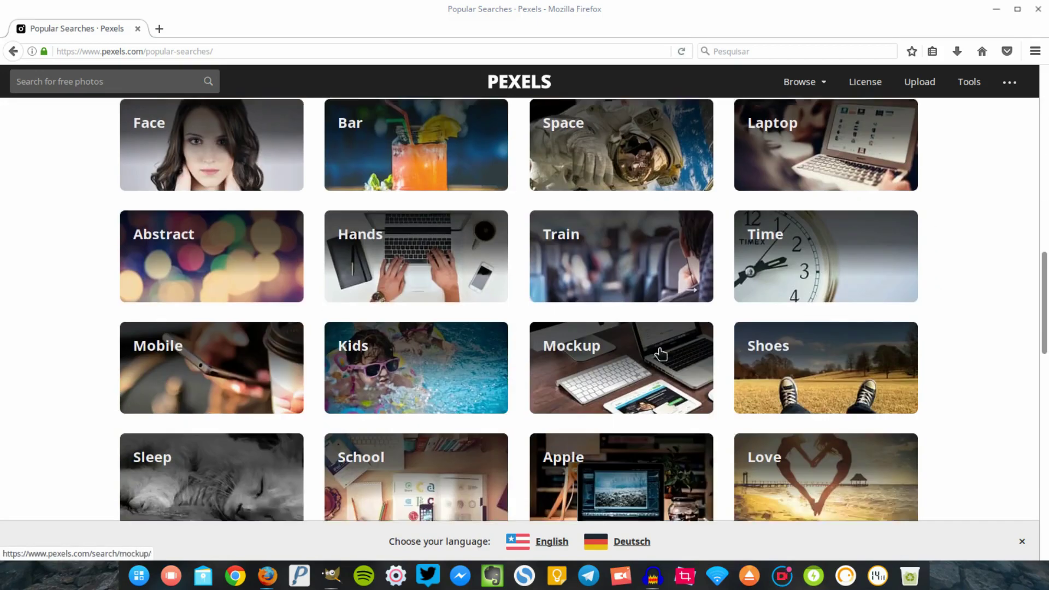
pyautogui.scroll(-5, 636, 366)
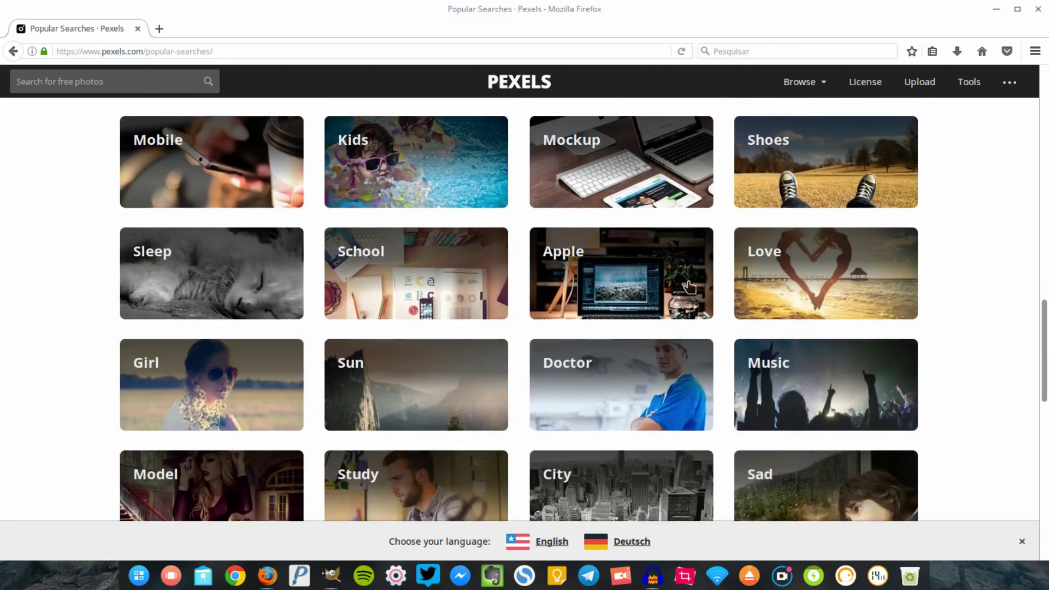
pyautogui.scroll(-4, 719, 344)
pyautogui.scroll(-2, 683, 342)
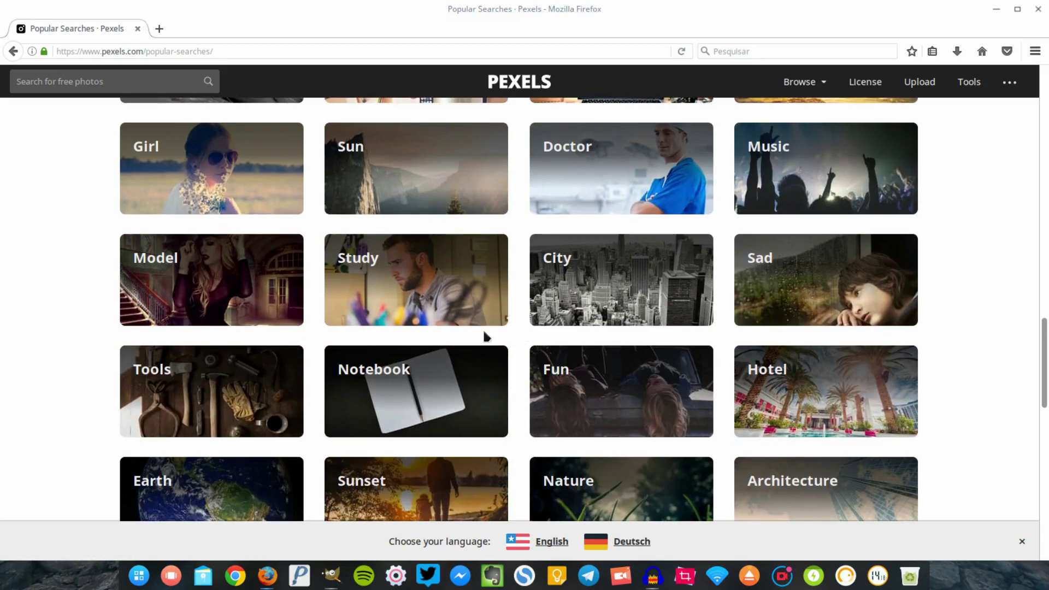
pyautogui.scroll(-5, 523, 375)
pyautogui.scroll(8, 549, 369)
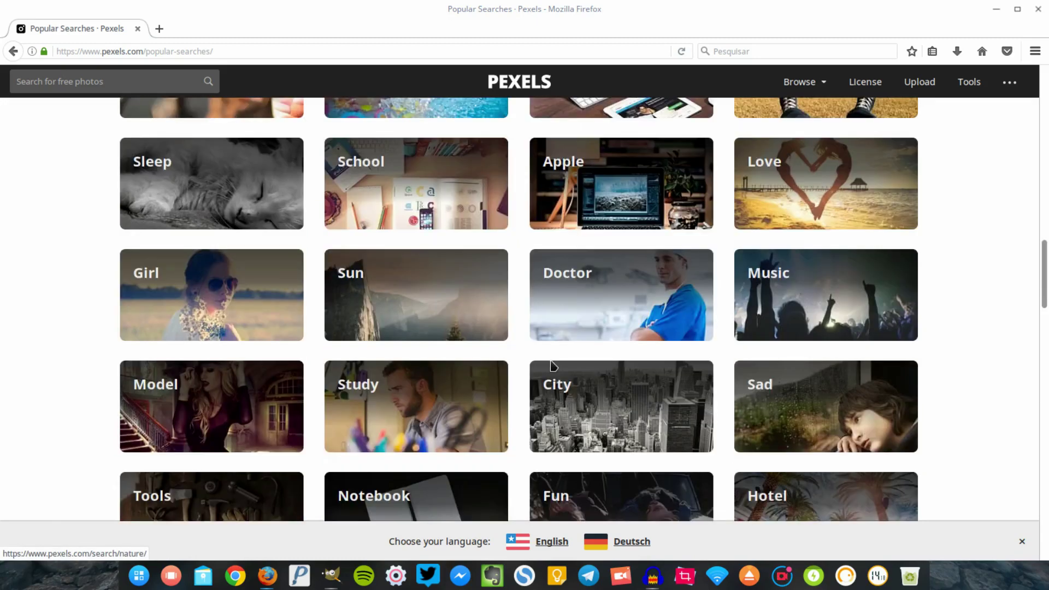
pyautogui.scroll(6, 552, 365)
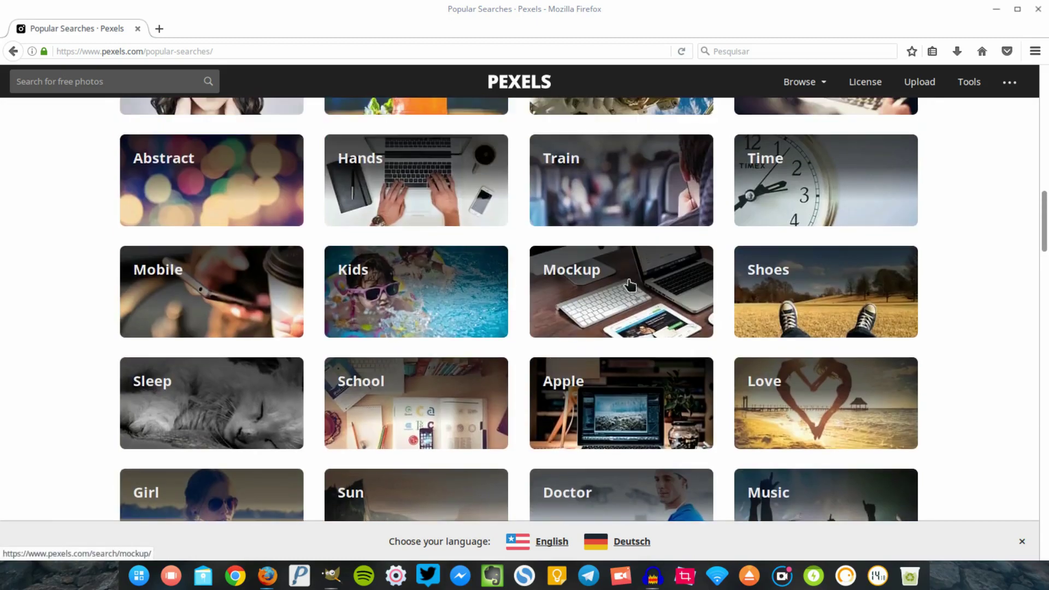
pyautogui.scroll(2, 629, 286)
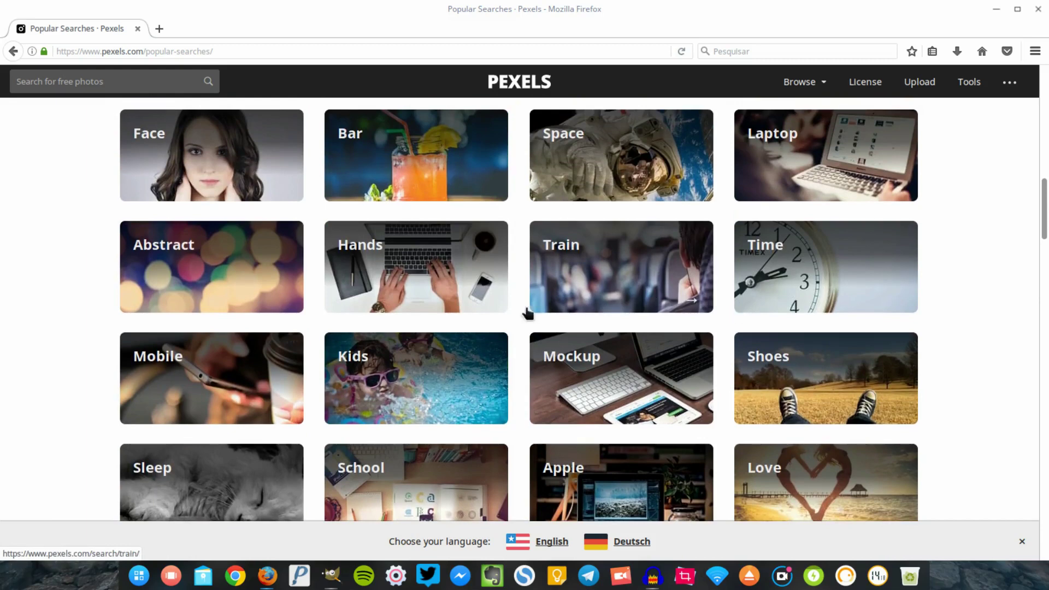
pyautogui.scroll(2, 449, 252)
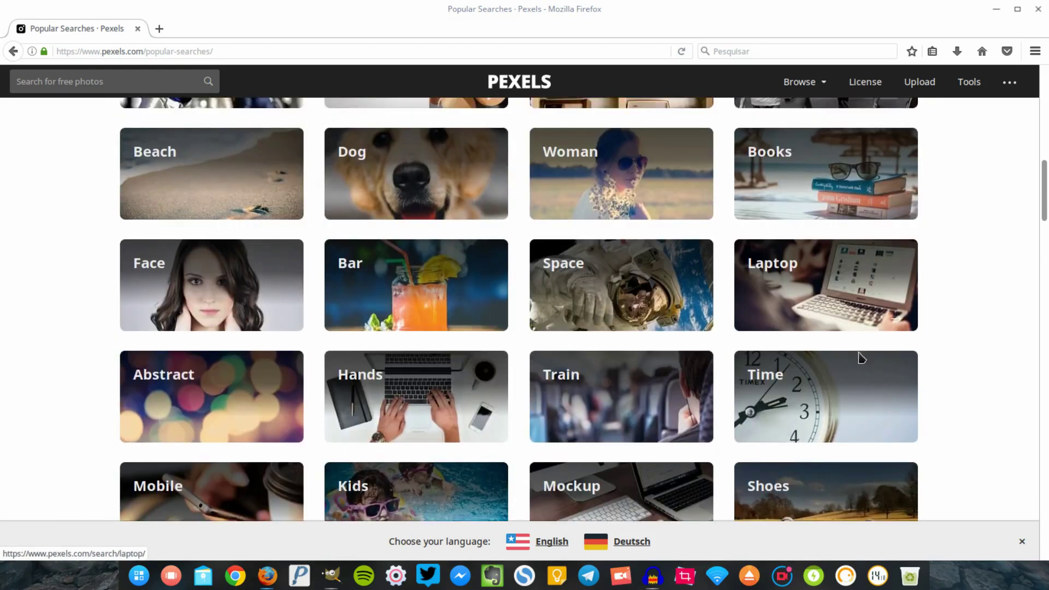
pyautogui.scroll(2, 859, 359)
# Browse the Laptop category and open the 'Person Using Laptop Computer during Daytime' photo
pyautogui.click(828, 376)
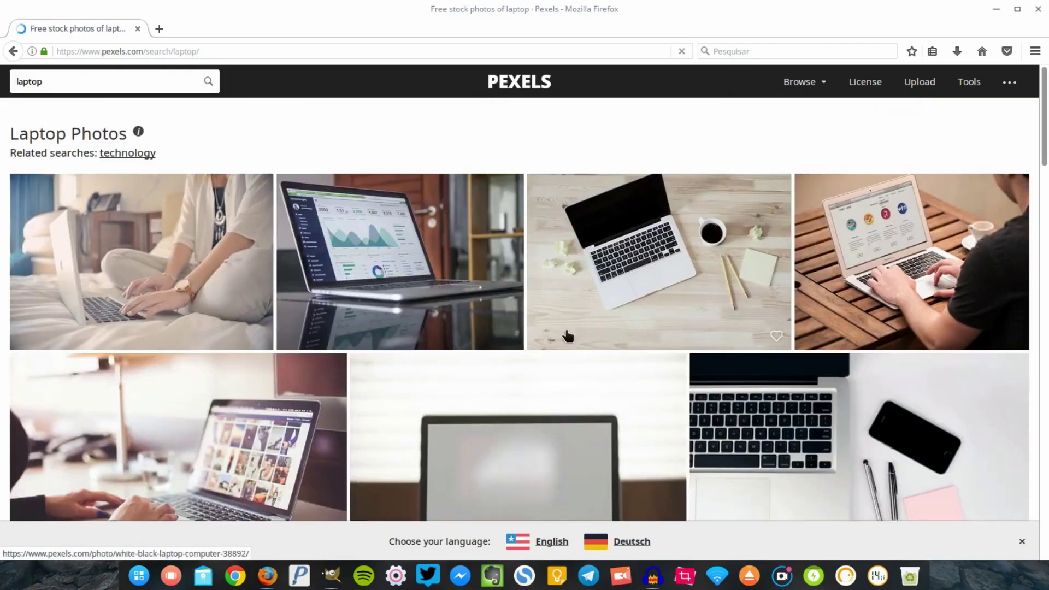
pyautogui.scroll(-3, 579, 333)
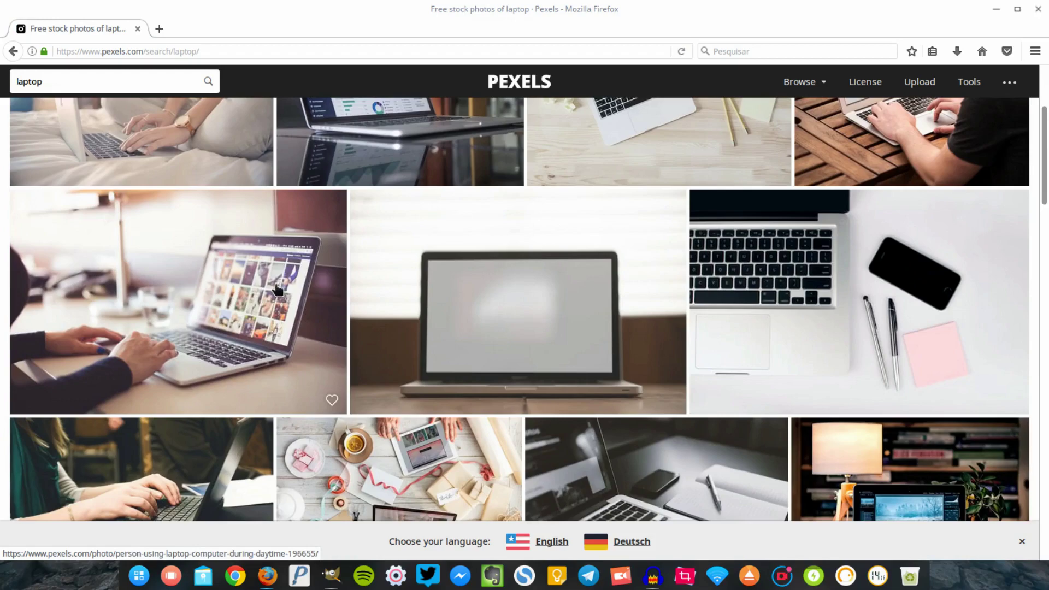
pyautogui.scroll(-2, 236, 290)
pyautogui.scroll(-2, 261, 278)
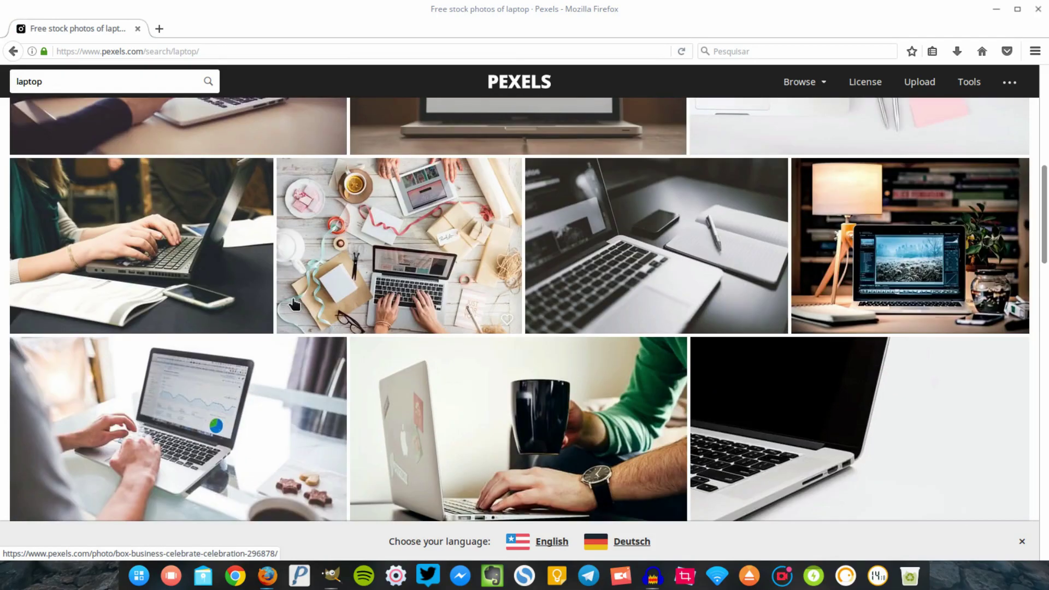
pyautogui.scroll(-2, 424, 260)
pyautogui.scroll(1, 719, 307)
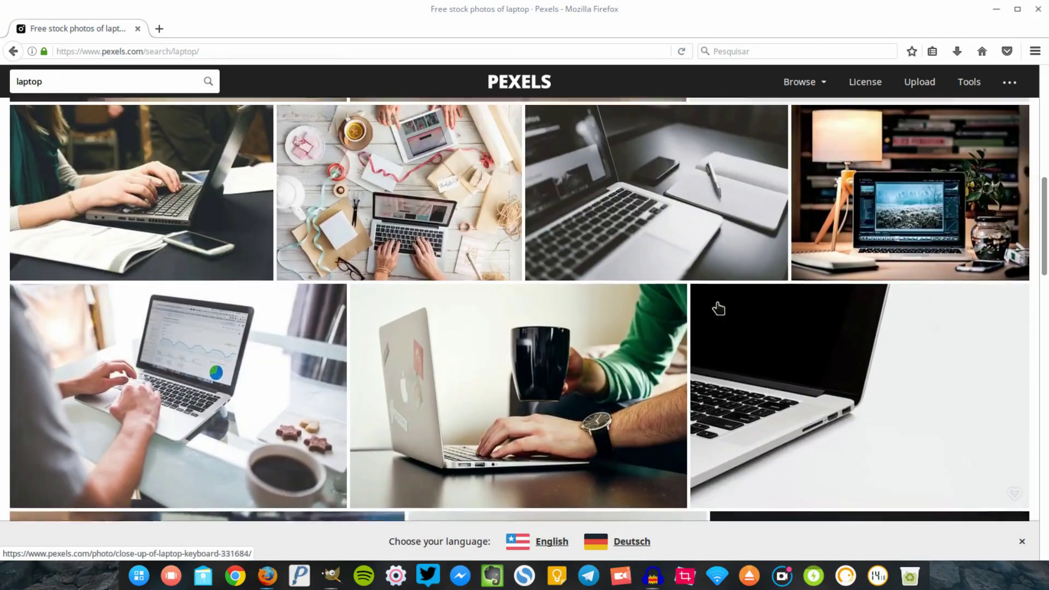
pyautogui.scroll(-3, 728, 342)
pyautogui.scroll(-2, 723, 346)
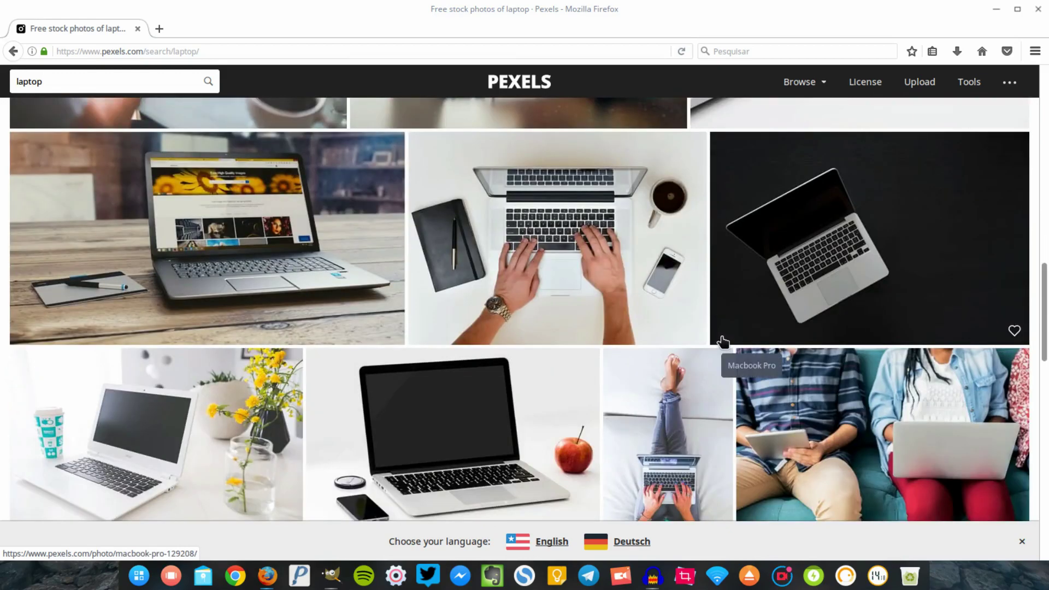
pyautogui.scroll(-3, 722, 344)
pyautogui.scroll(-2, 722, 334)
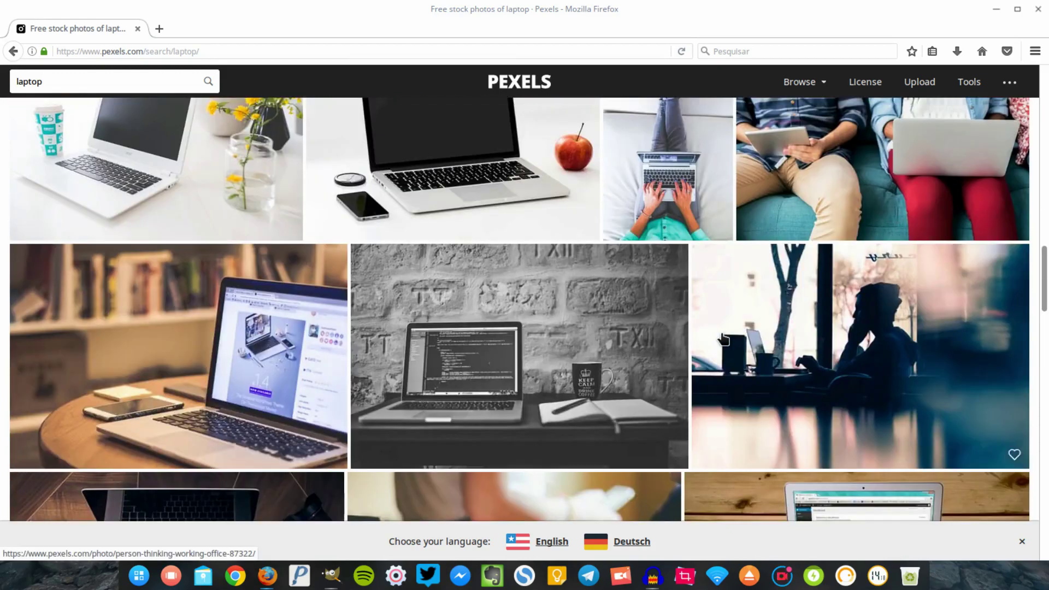
pyautogui.scroll(1, 723, 339)
pyautogui.scroll(4, 714, 331)
pyautogui.scroll(3, 694, 320)
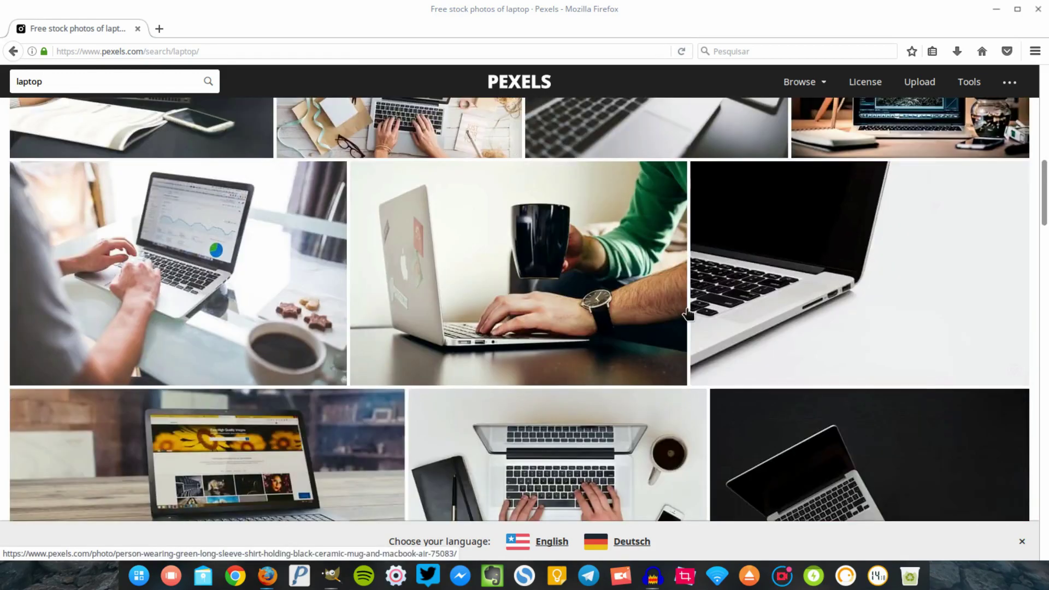
pyautogui.scroll(1, 487, 355)
pyautogui.scroll(1, 383, 246)
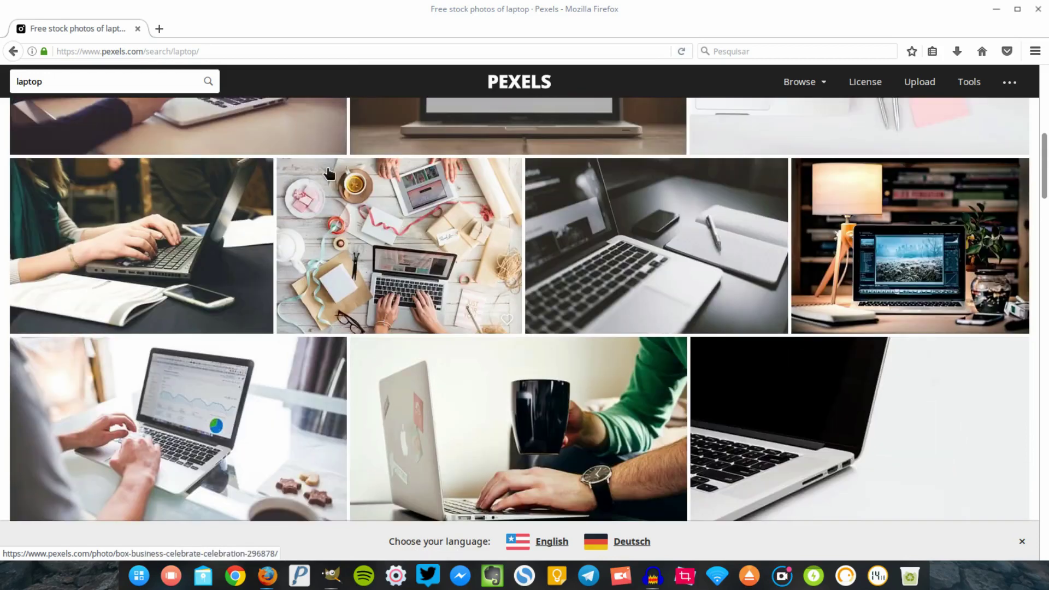
pyautogui.scroll(3, 202, 271)
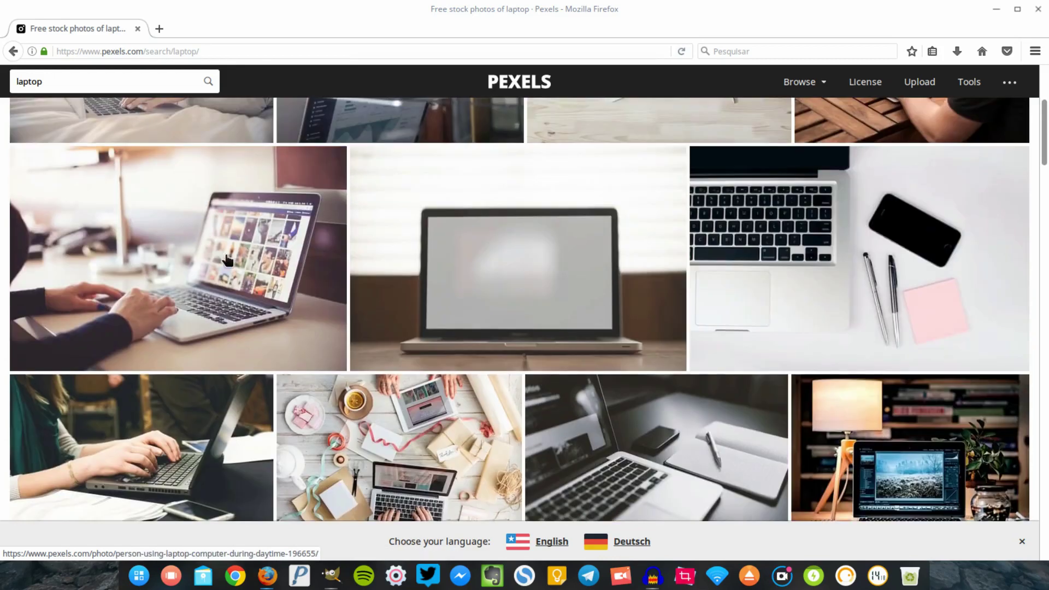
pyautogui.click(209, 249)
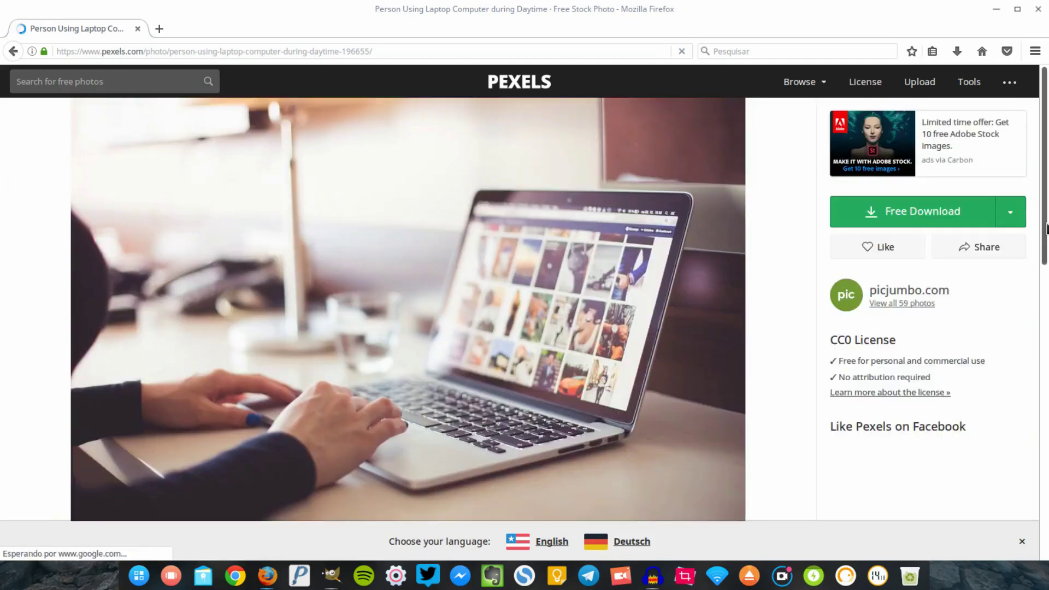
# Download the laptop photo at original size as pexels-photo-196655.jpeg
pyautogui.click(1011, 212)
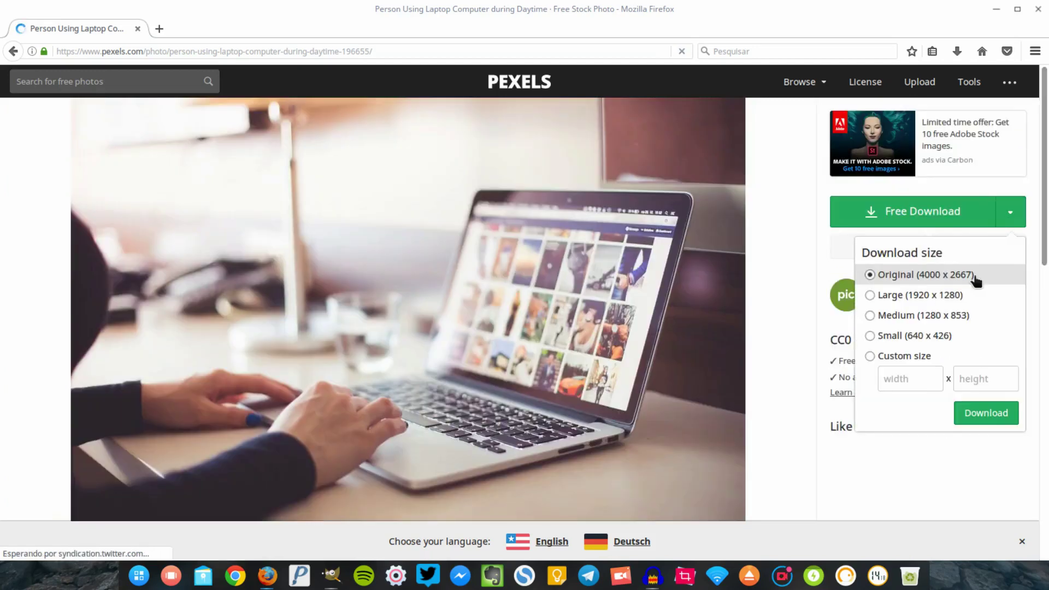
pyautogui.click(996, 417)
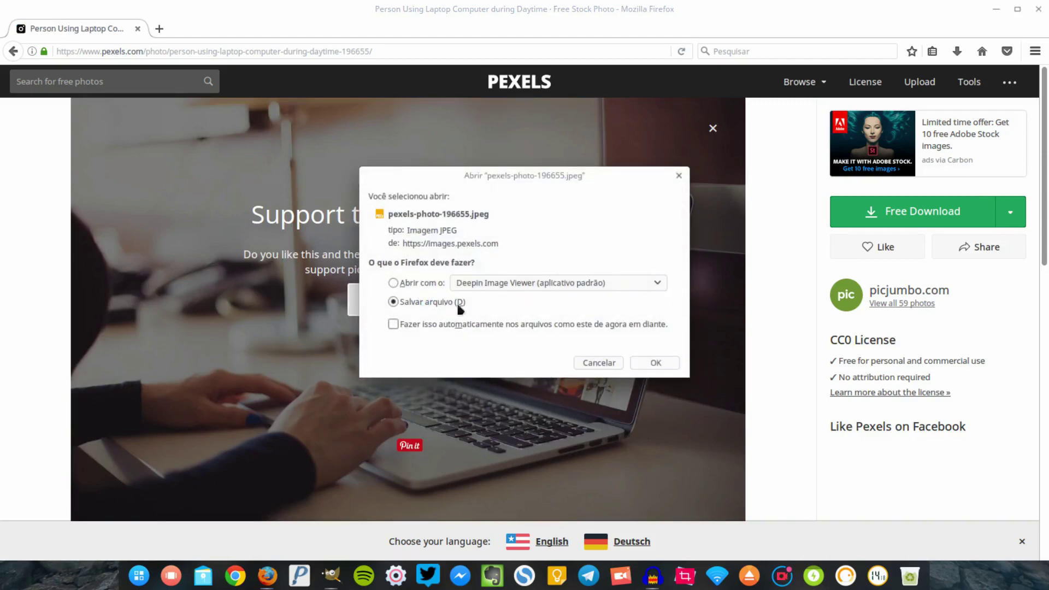
pyautogui.click(655, 363)
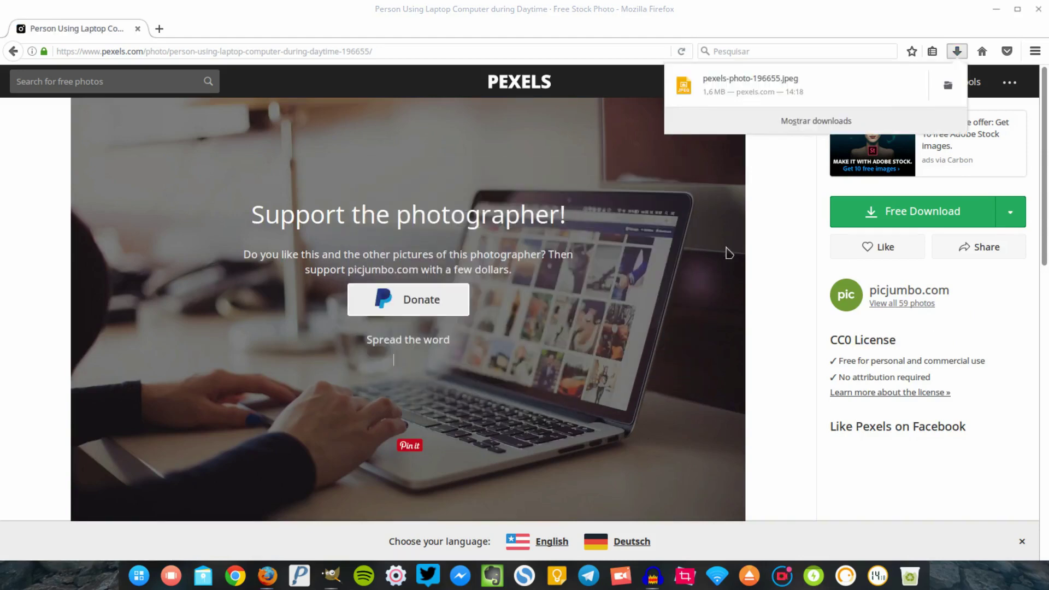
pyautogui.click(495, 298)
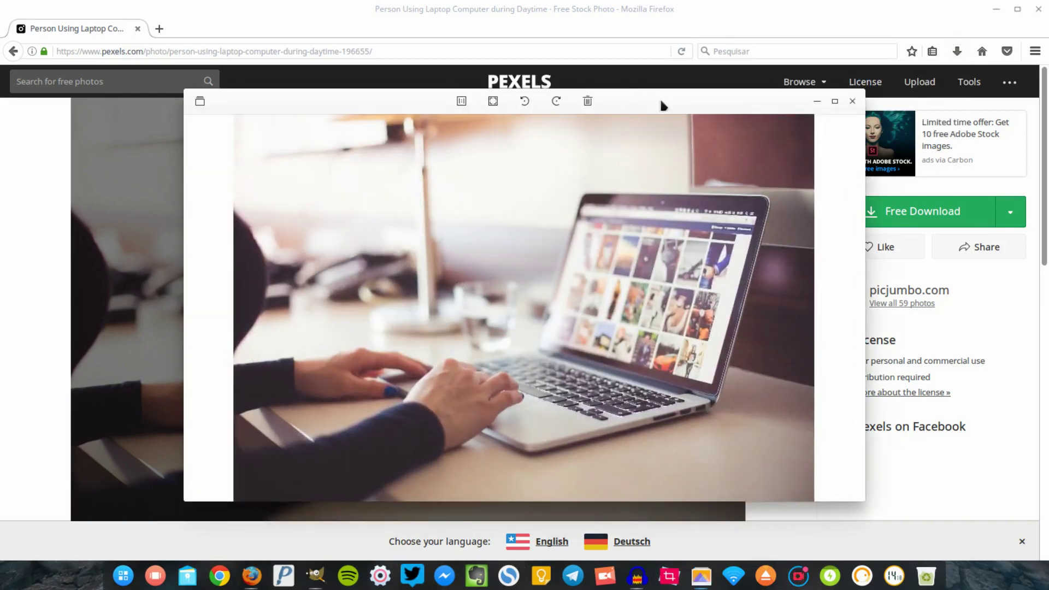
# Confirm the photo is 4000×2667 in the image viewer, close it, and return to GIMP
pyautogui.moveTo(663, 105); pyautogui.dragTo(624, 85)
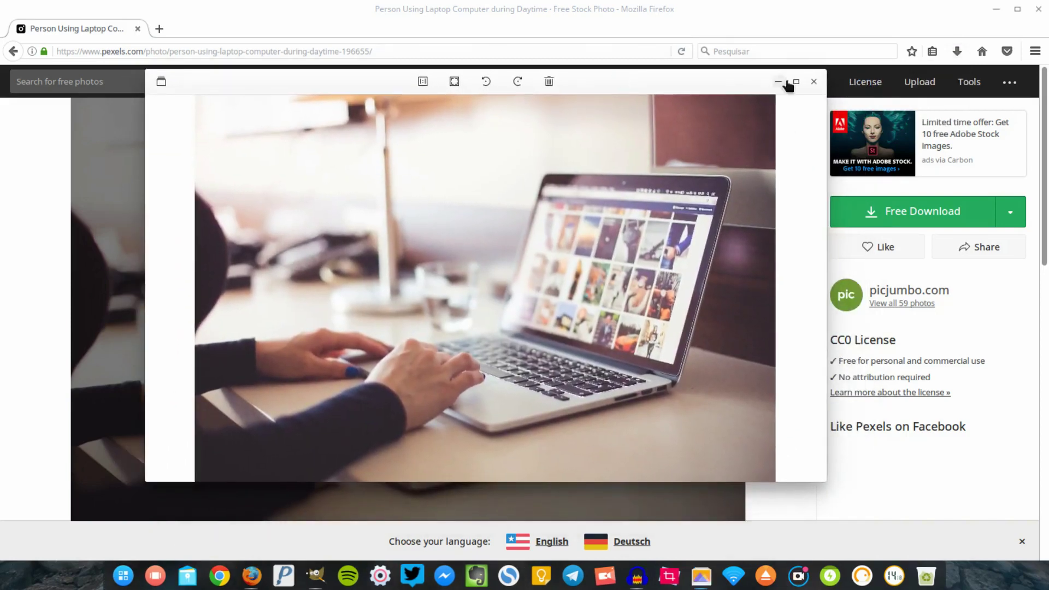
pyautogui.rightClick(618, 221)
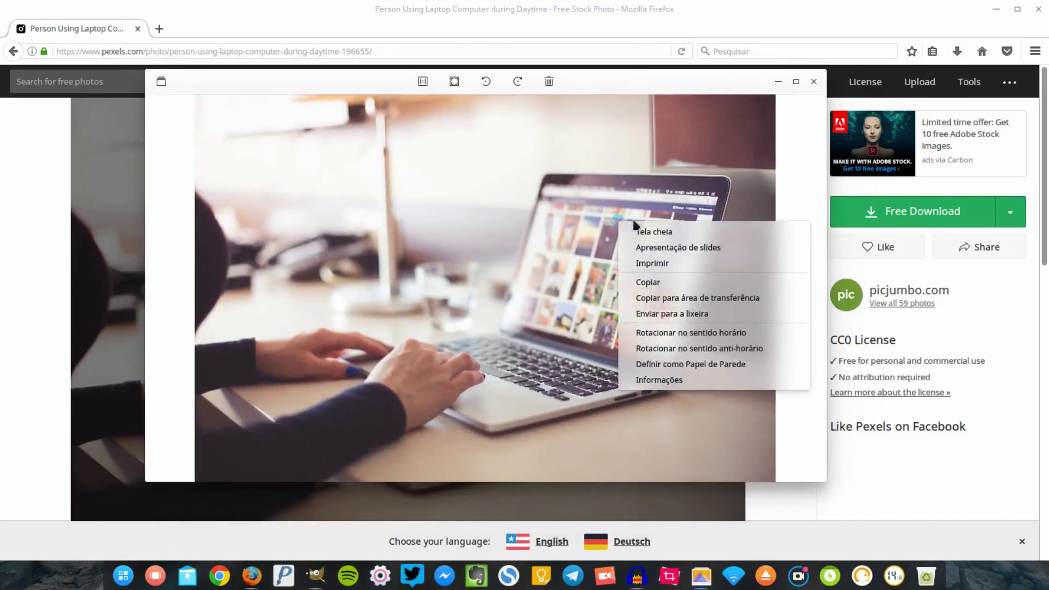
pyautogui.click(722, 379)
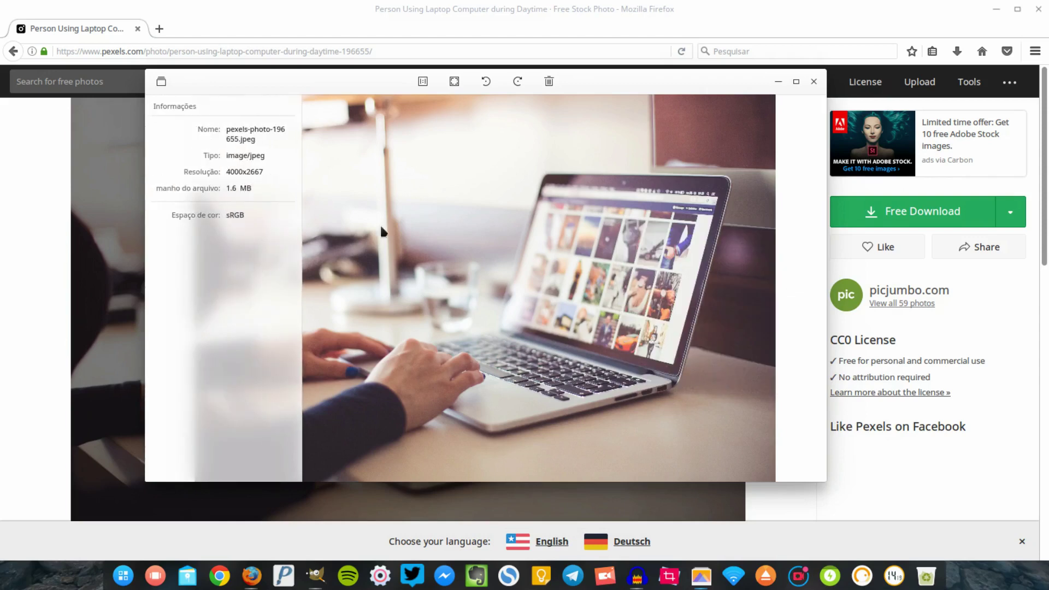
pyautogui.hotkey('ctrl', 'i')
pyautogui.click(811, 83)
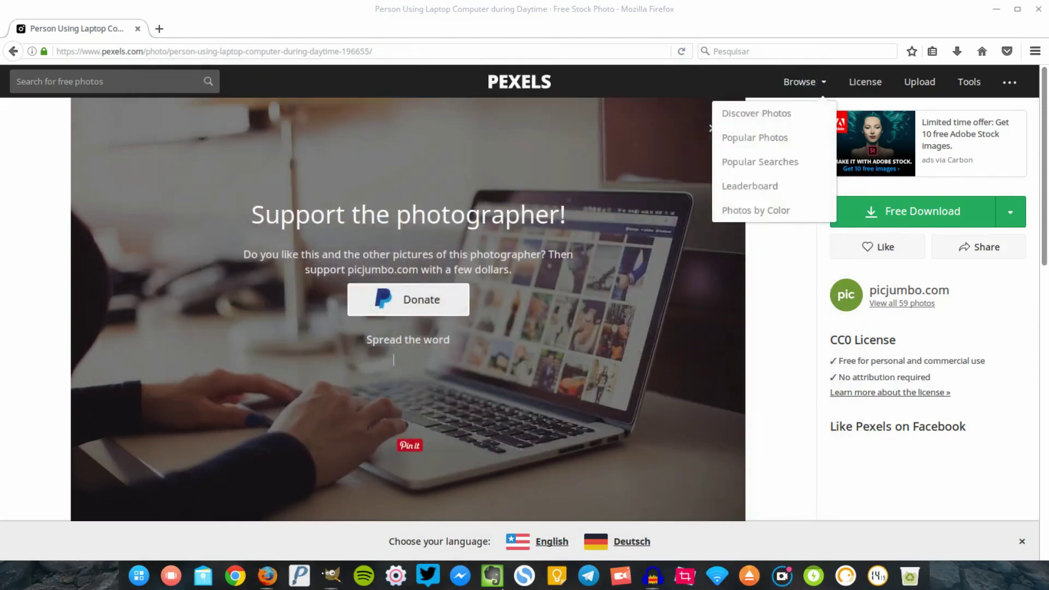
pyautogui.click(333, 575)
pyautogui.click(18, 26)
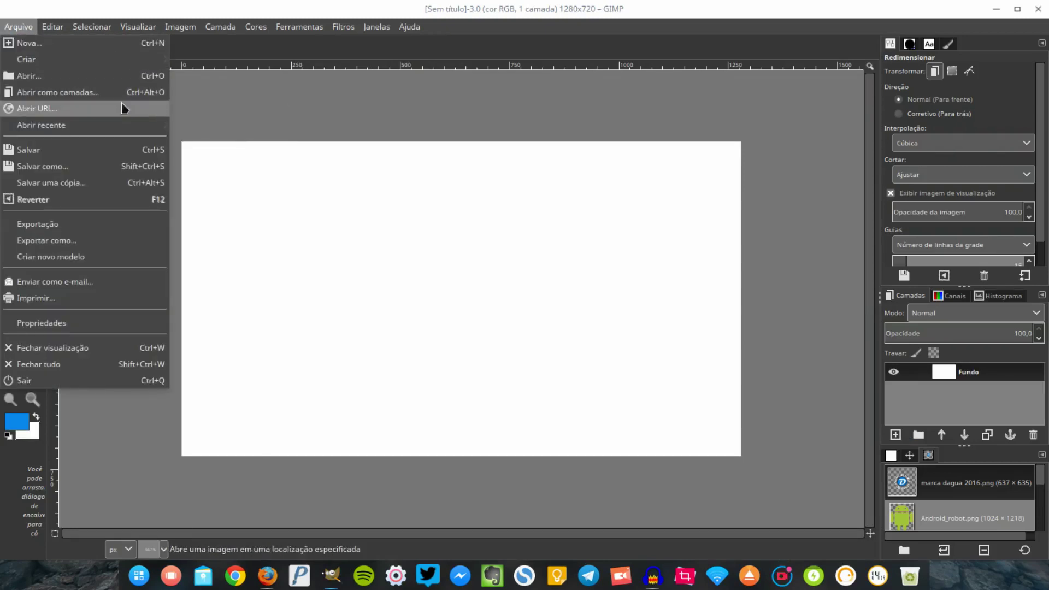
# Open pexels-photo-196655.jpeg from Downloads as a layer in the 1280×720 image
pyautogui.click(126, 98)
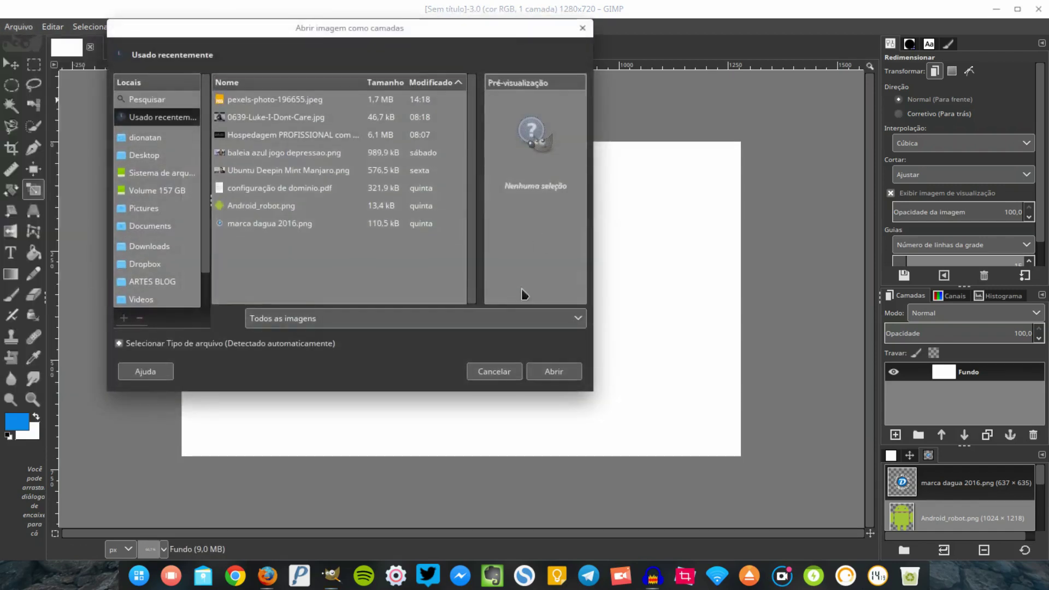
pyautogui.moveTo(504, 31); pyautogui.dragTo(620, 59)
pyautogui.click(380, 146)
pyautogui.click(388, 164)
pyautogui.click(393, 198)
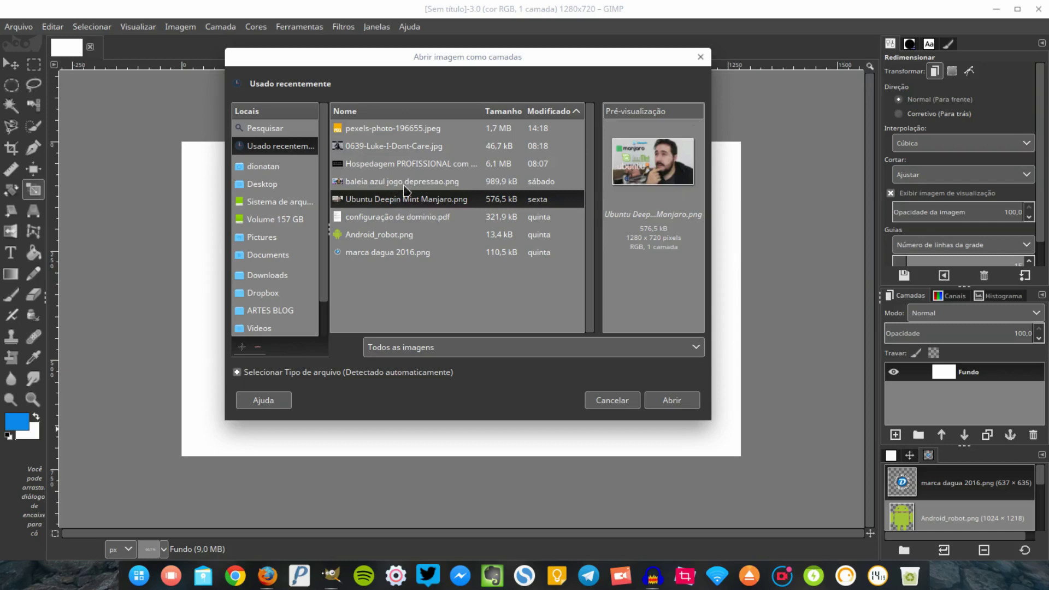
pyautogui.click(403, 217)
pyautogui.scroll(-2, 272, 257)
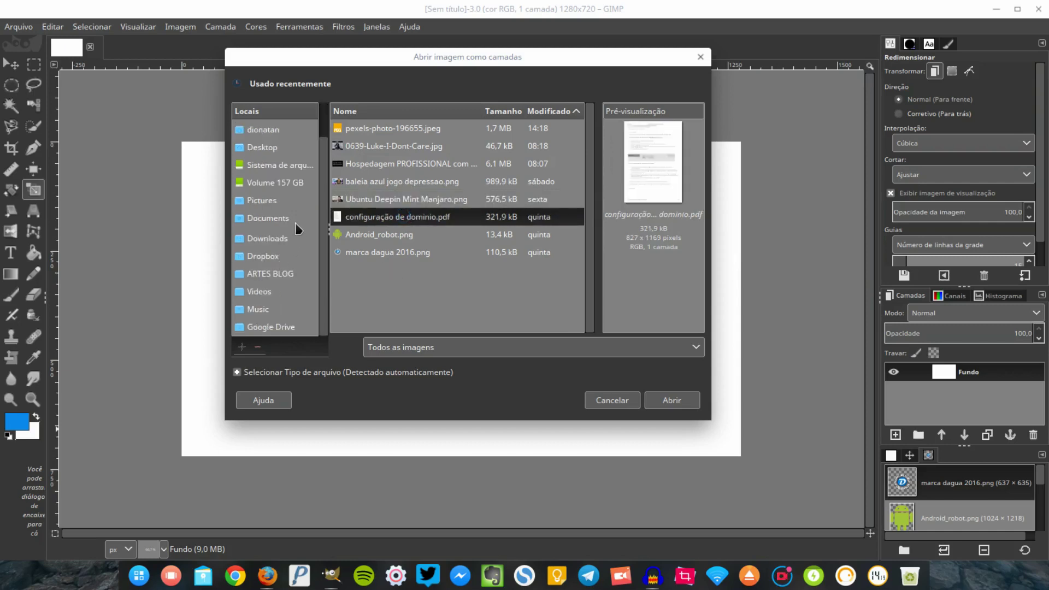
pyautogui.click(298, 236)
pyautogui.click(412, 147)
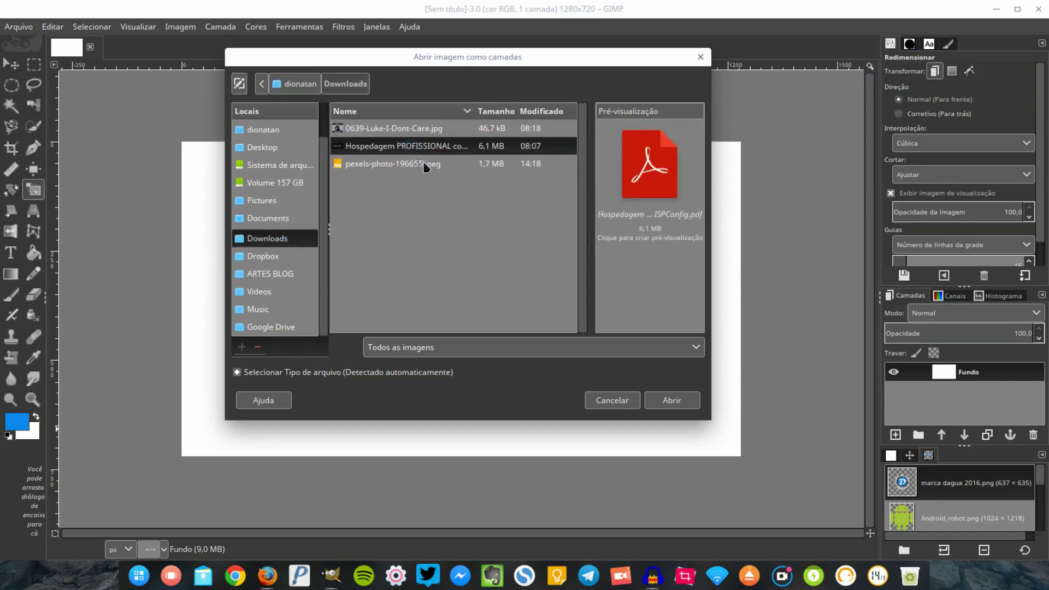
pyautogui.click(443, 164)
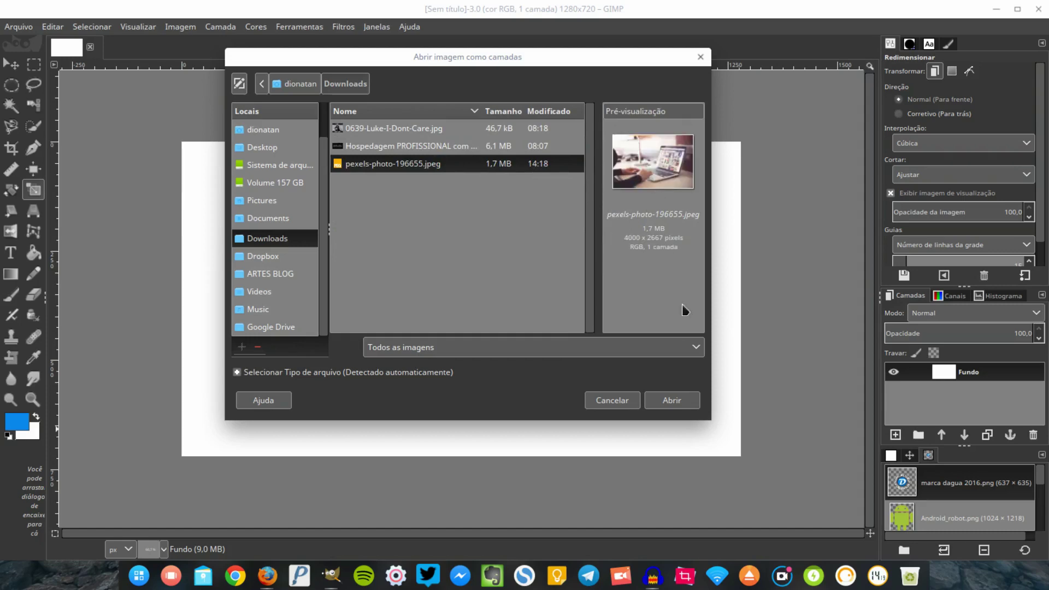
pyautogui.click(677, 399)
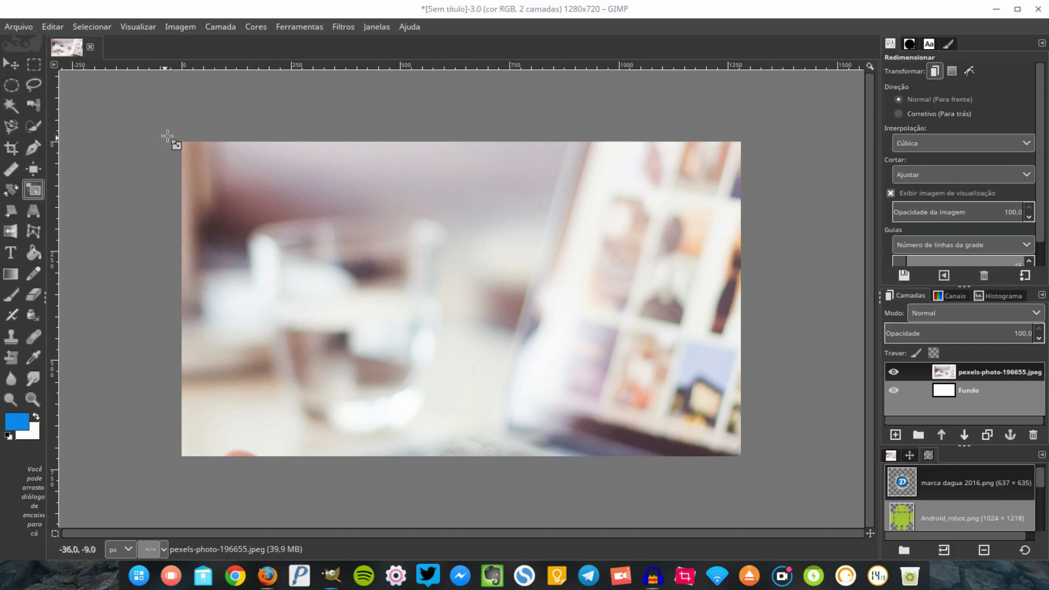
pyautogui.click(180, 26)
# Scale the laptop photo layer down from 3746×2498 toward canvas size
pyautogui.click(571, 277)
pyautogui.click(387, 307)
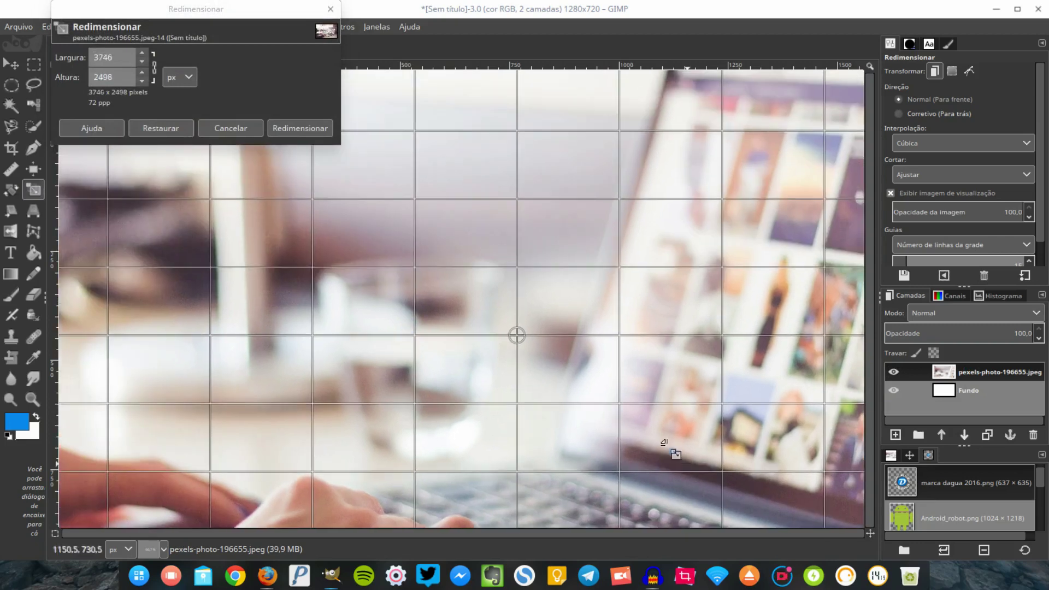
pyautogui.moveTo(697, 473); pyautogui.dragTo(596, 418)
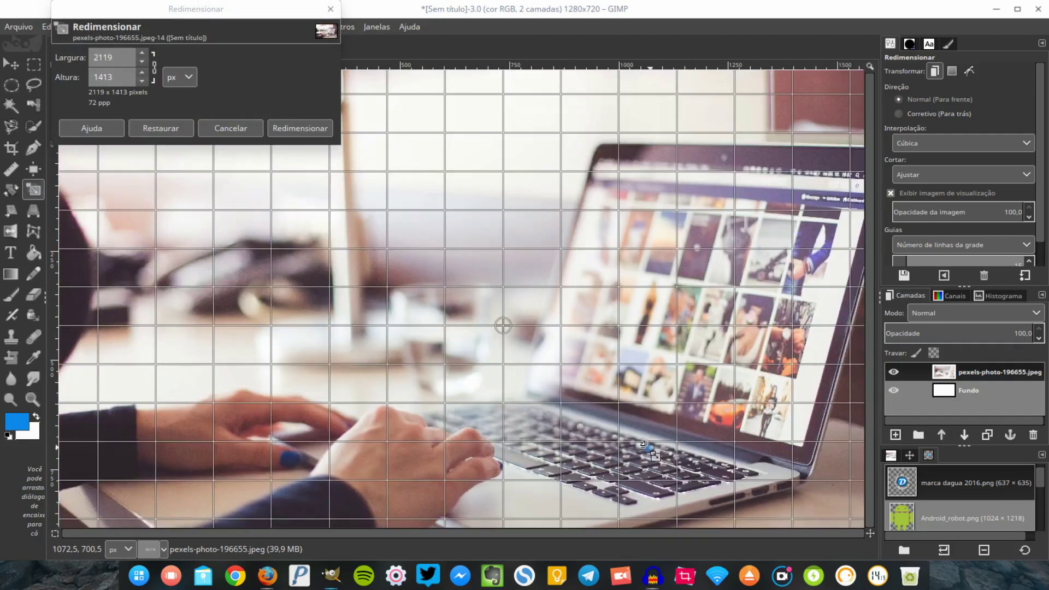
pyautogui.moveTo(595, 420)
pyautogui.mouseDown()
pyautogui.moveTo(414, 260)
pyautogui.moveTo(320, 221)
pyautogui.moveTo(636, 395)
pyautogui.moveTo(271, 222)
pyautogui.mouseUp()
pyautogui.click(295, 131)
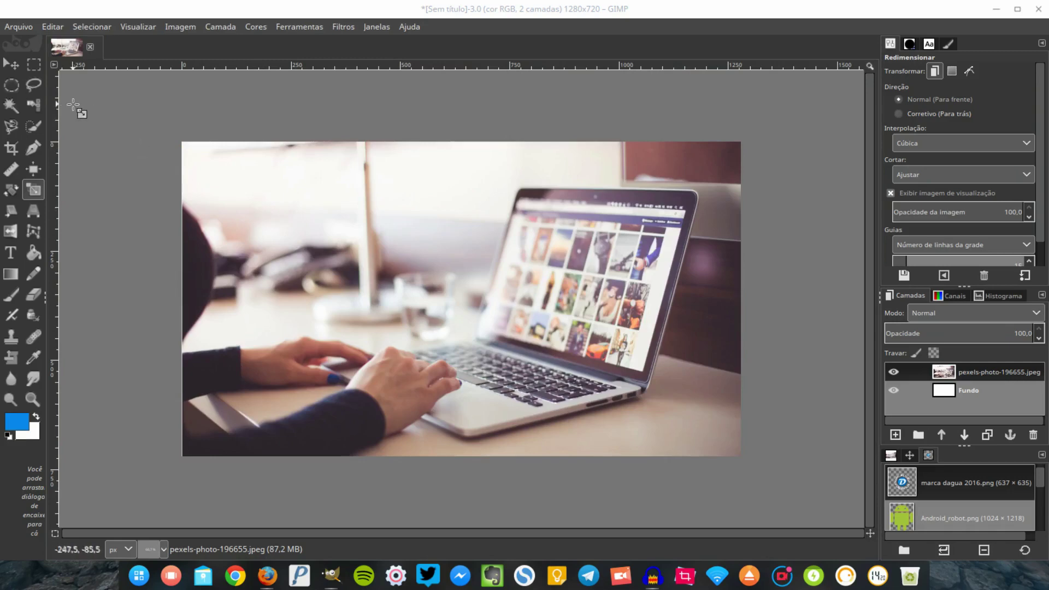
# Rescale the photo layer to about 1297×864 so it covers the canvas
pyautogui.click(11, 64)
pyautogui.moveTo(458, 315); pyautogui.dragTo(457, 315)
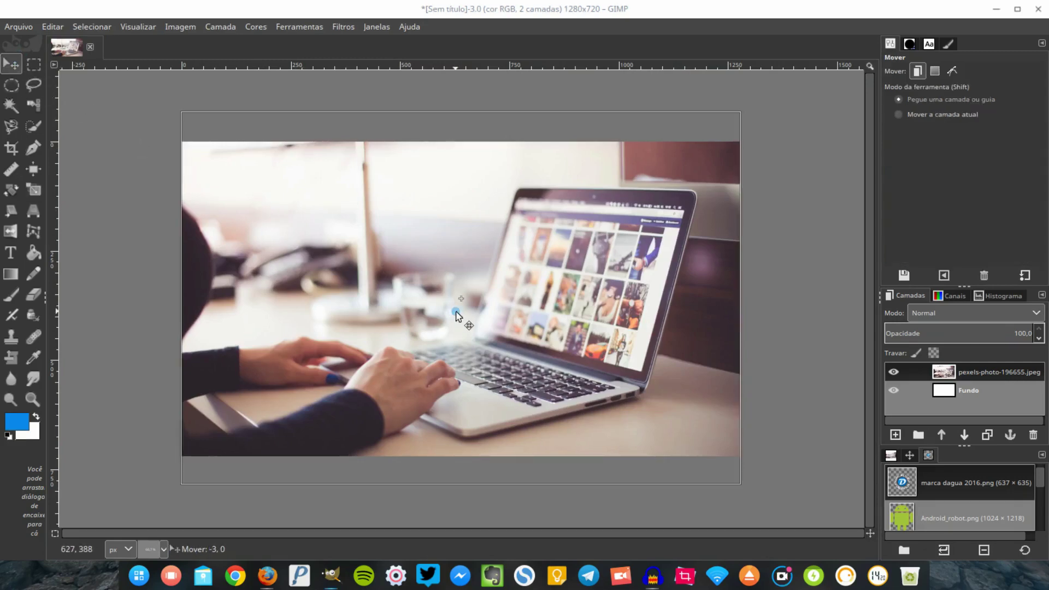
pyautogui.hotkey('shift', 's')
pyautogui.click(464, 298)
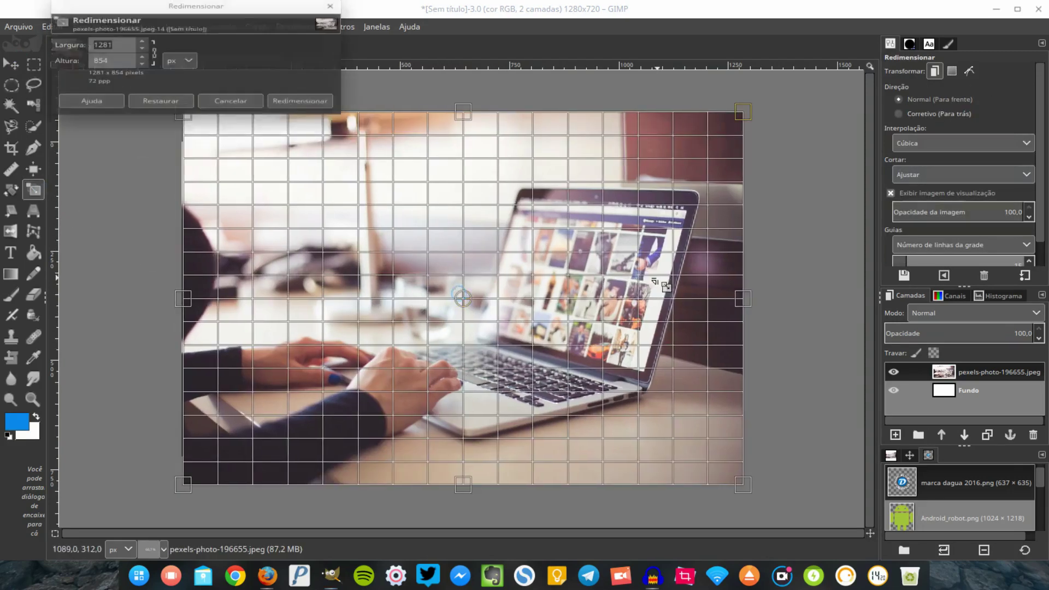
pyautogui.click(316, 128)
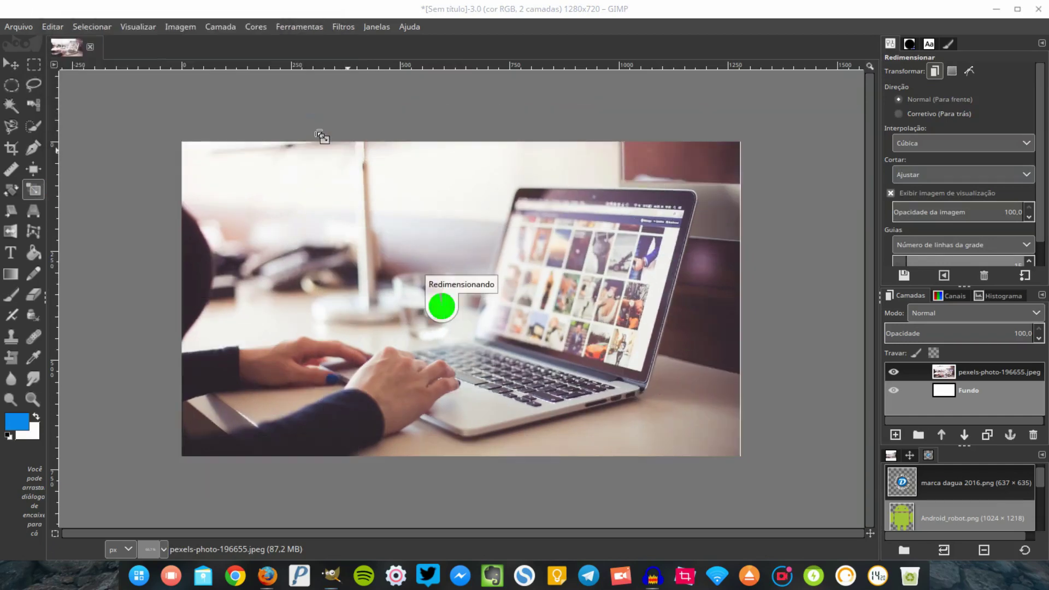
pyautogui.click(99, 138)
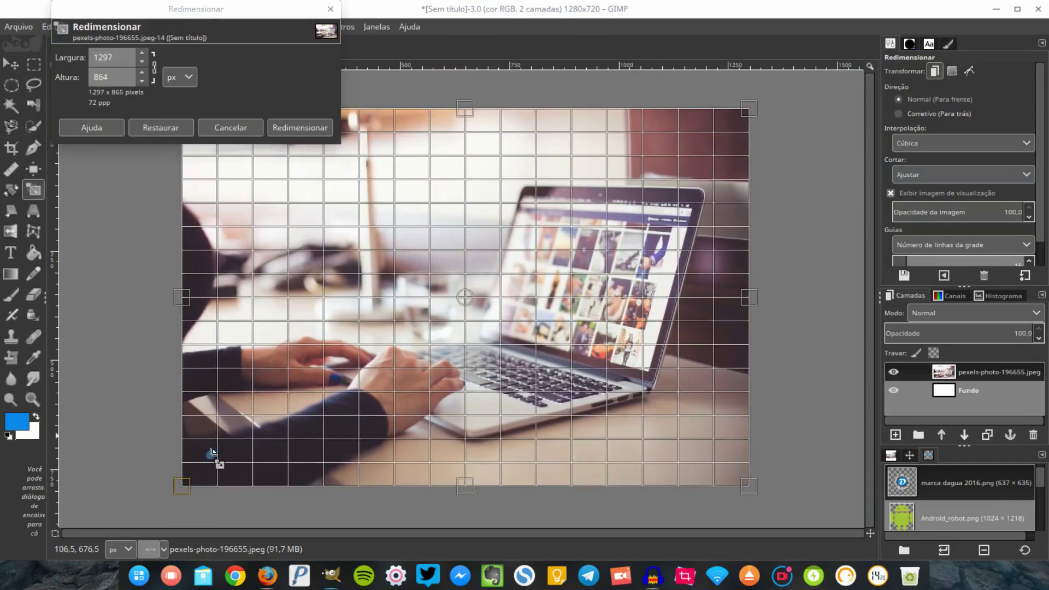
pyautogui.moveTo(195, 448); pyautogui.dragTo(156, 502)
pyautogui.click(291, 130)
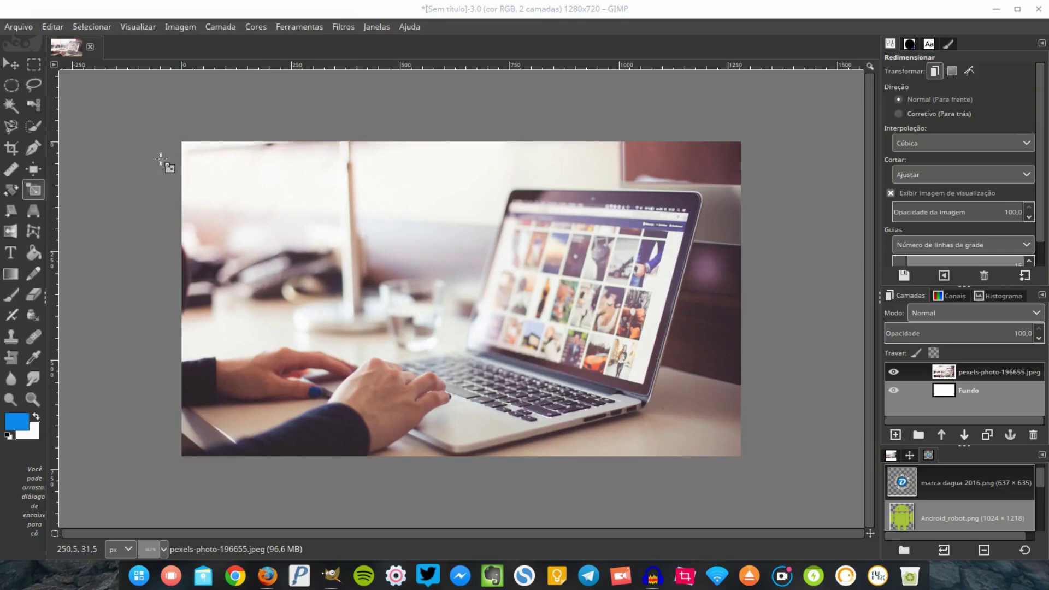
# Move the photo layer so it fills the 1280×720 frame
pyautogui.click(12, 66)
pyautogui.moveTo(310, 243); pyautogui.dragTo(330, 240)
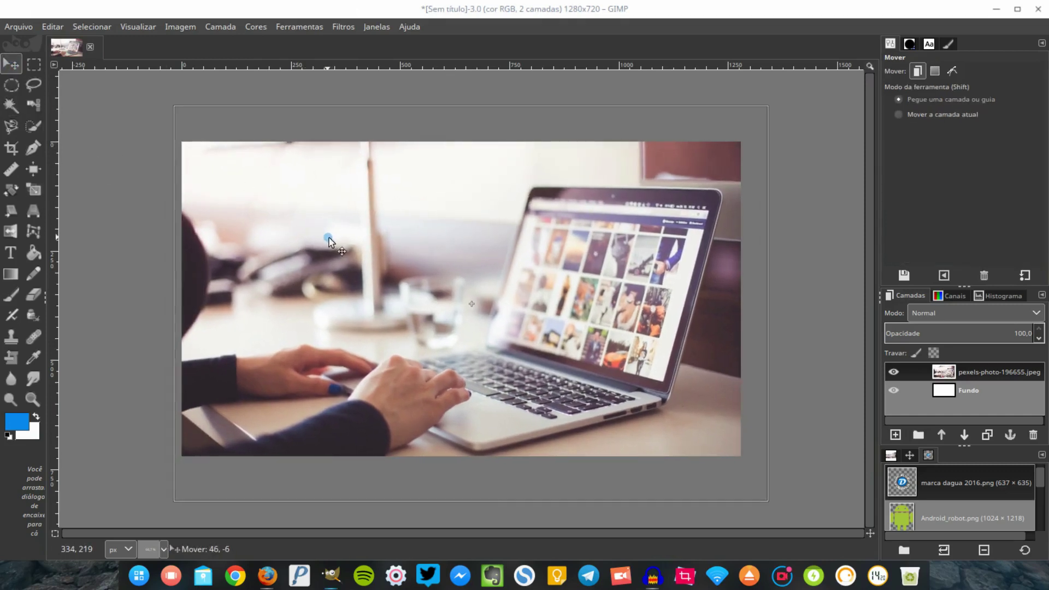
pyautogui.moveTo(330, 241); pyautogui.dragTo(371, 272)
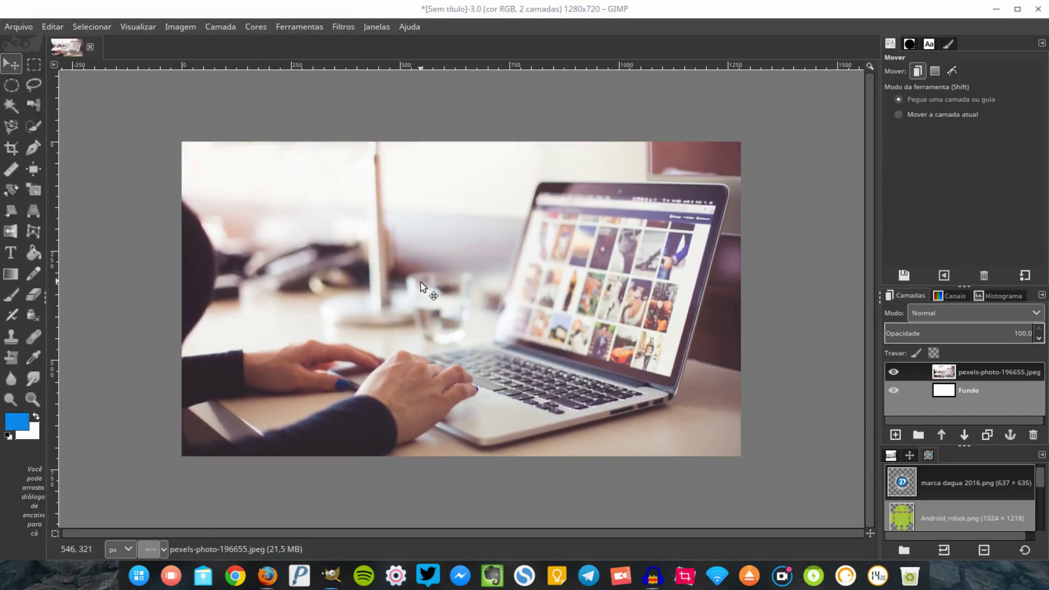
pyautogui.press('alt')
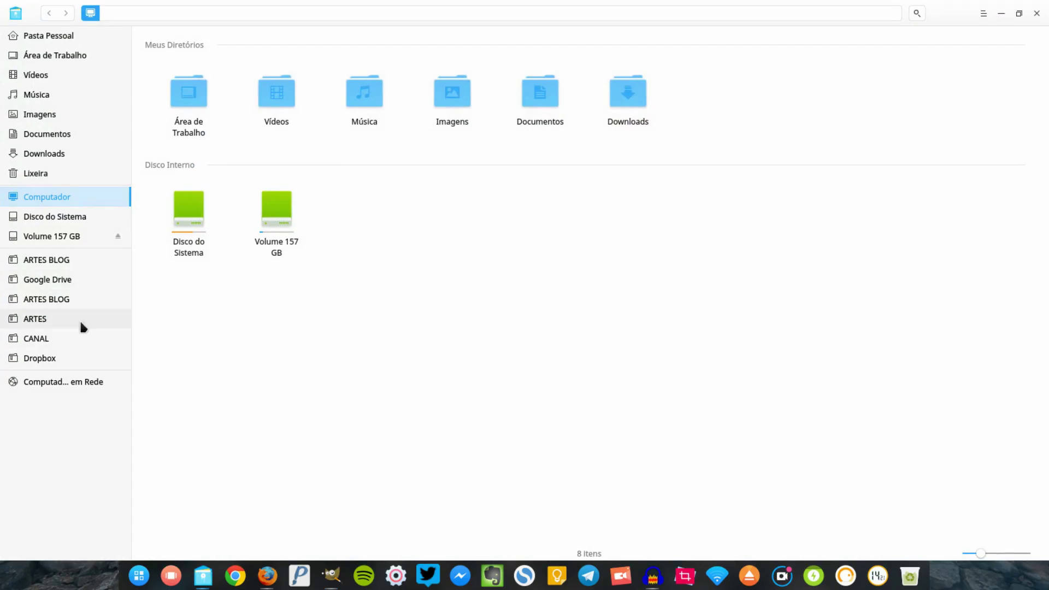
# In the Dropbox ARTES folder, select 1000px-The_GIMP_icon_-_gnome.svg.png
pyautogui.click(80, 319)
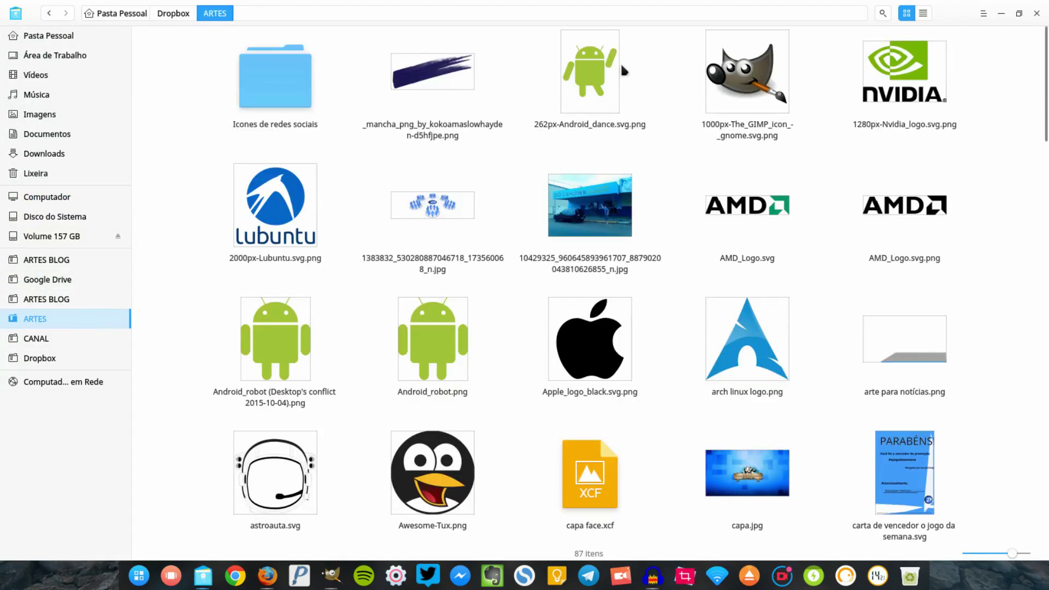
pyautogui.moveTo(1045, 102); pyautogui.dragTo(1045, 259)
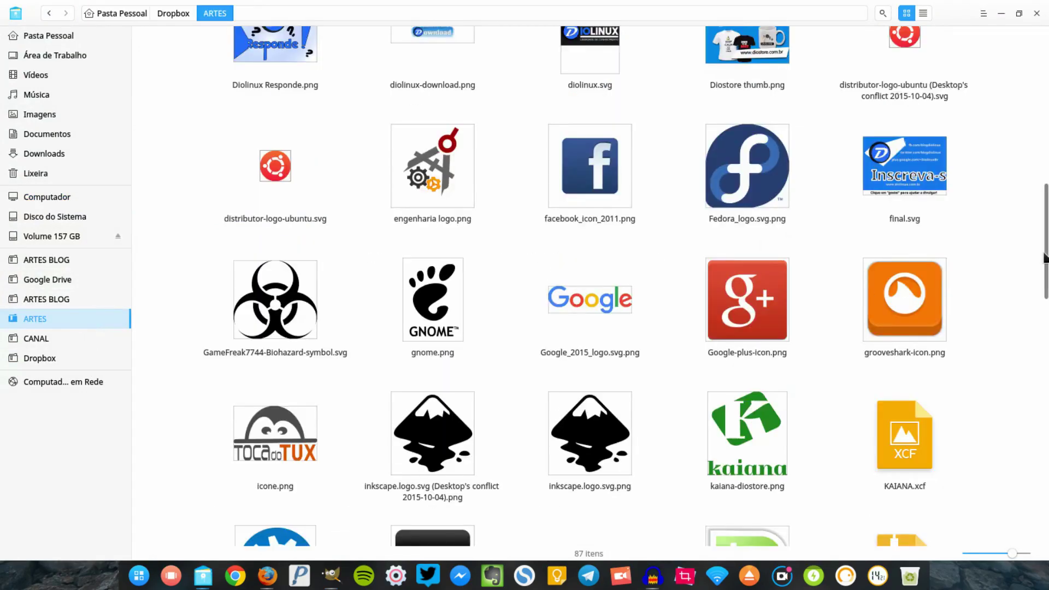
pyautogui.moveTo(1045, 295)
pyautogui.mouseDown()
pyautogui.moveTo(1042, 308)
pyautogui.moveTo(1022, 53)
pyautogui.mouseUp()
pyautogui.click(710, 107)
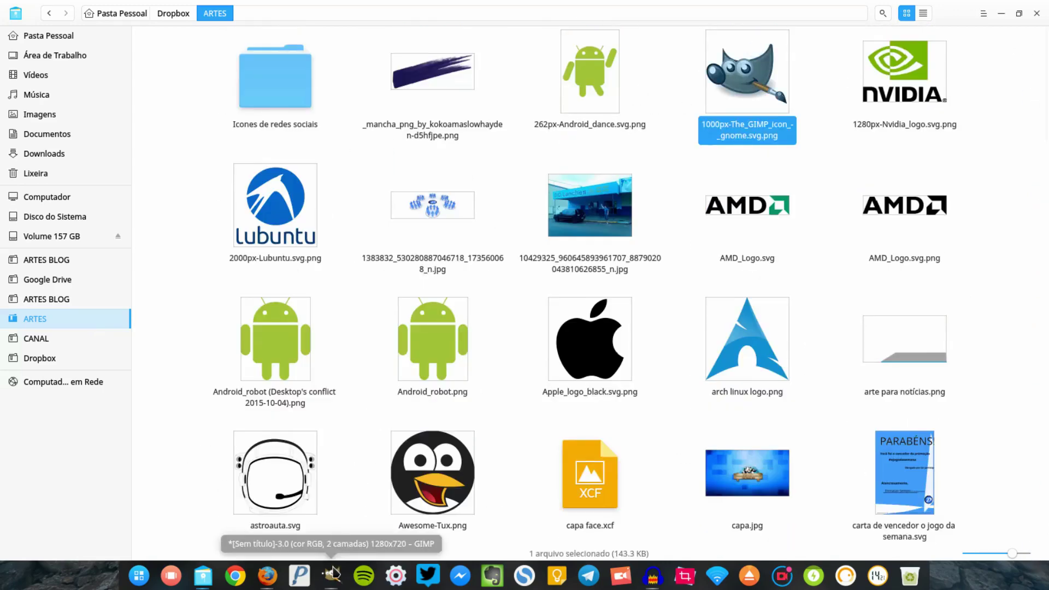
pyautogui.click(332, 574)
# Open 1000px-The_GIMP_icon from Dropbox > ARTES as a new layer
pyautogui.click(19, 27)
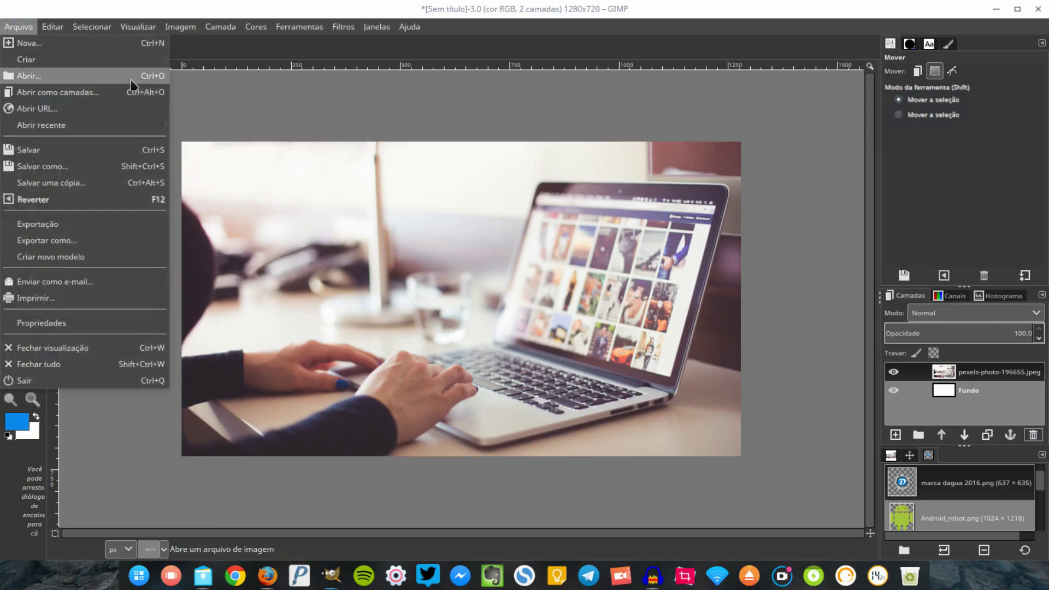
pyautogui.click(33, 94)
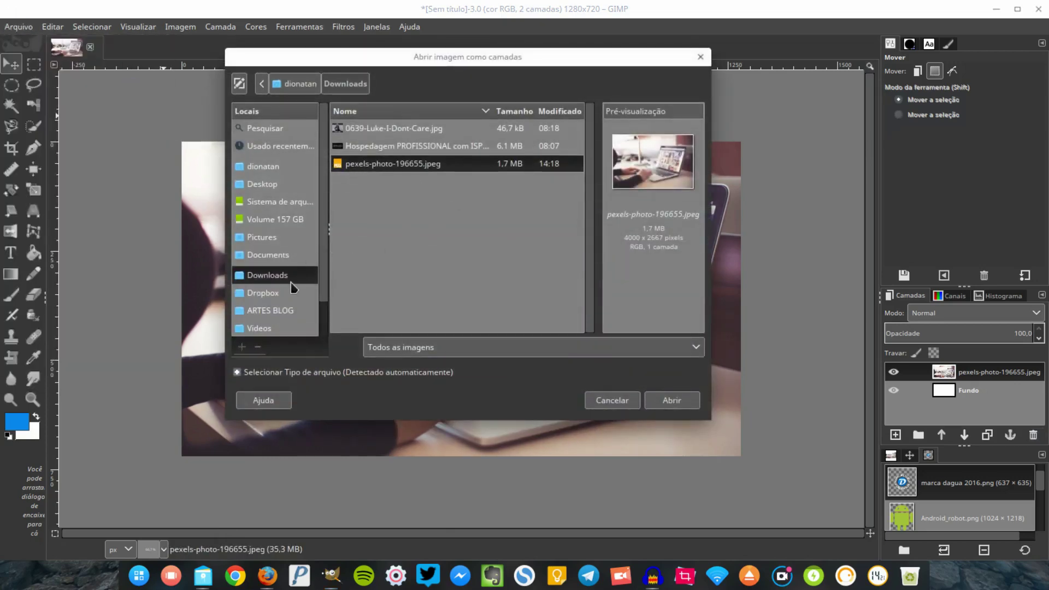
pyautogui.scroll(-2, 294, 288)
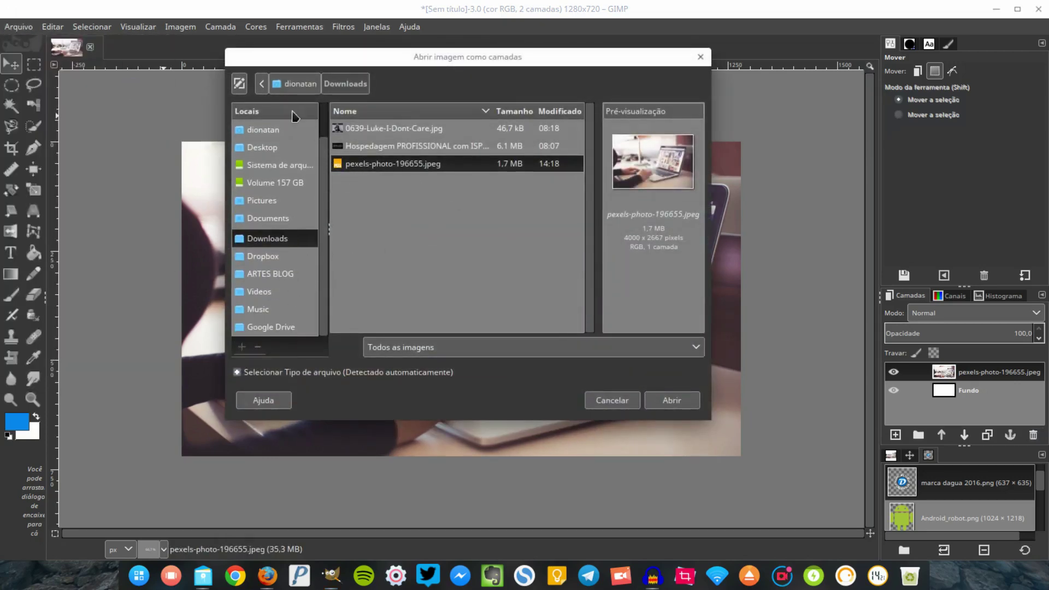
pyautogui.click(284, 255)
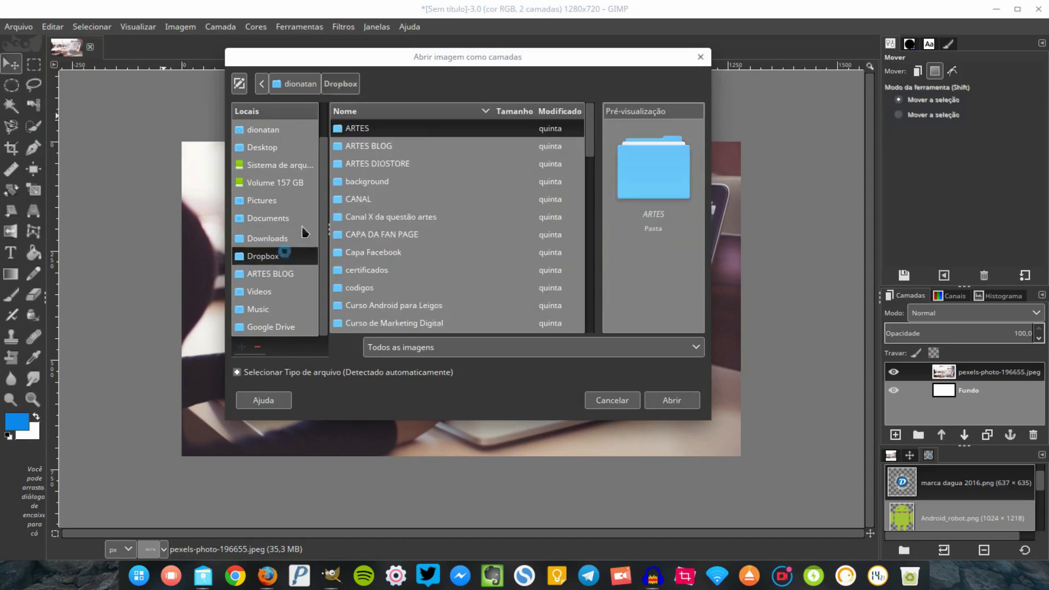
pyautogui.doubleClick(368, 130)
pyautogui.click(410, 169)
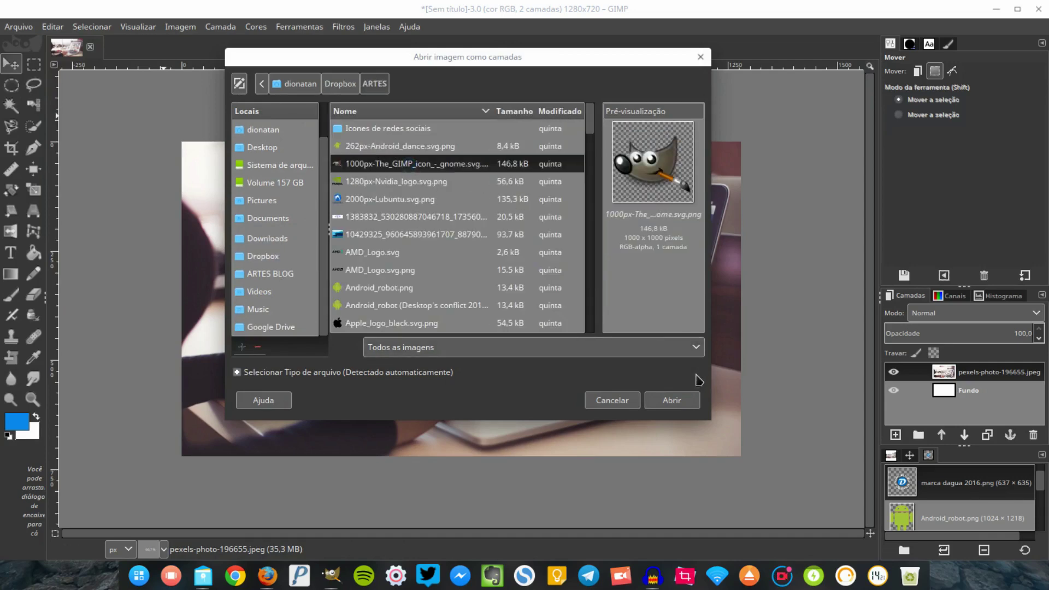
pyautogui.click(672, 400)
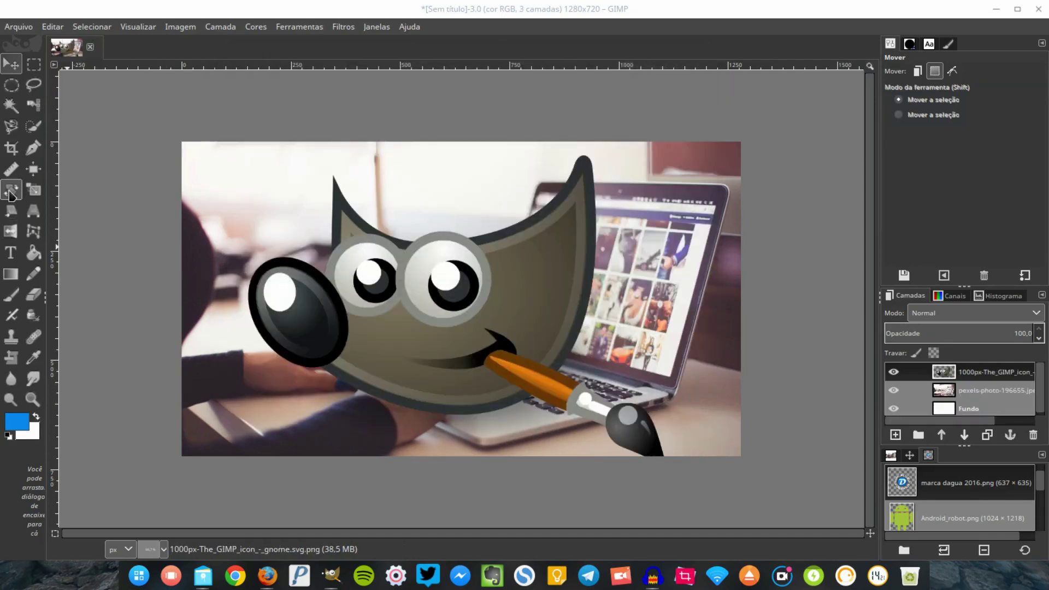
# Scale the mascot layer to 463×463 px, then make the laptop photo layer active
pyautogui.hotkey('shift', 's')
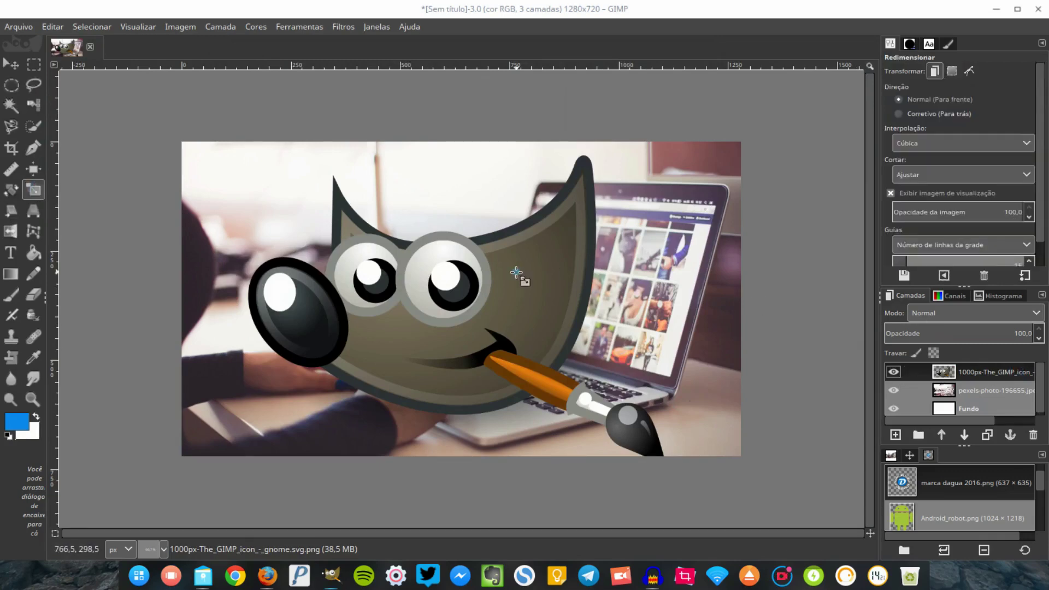
pyautogui.click(520, 275)
pyautogui.moveTo(626, 432); pyautogui.dragTo(332, 209)
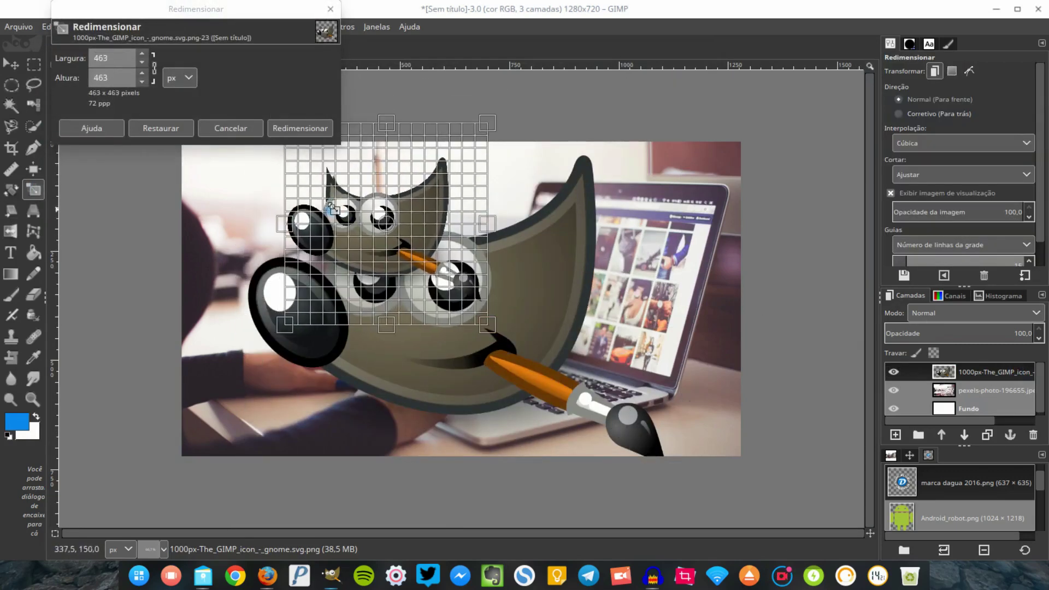
pyautogui.click(299, 128)
pyautogui.click(11, 64)
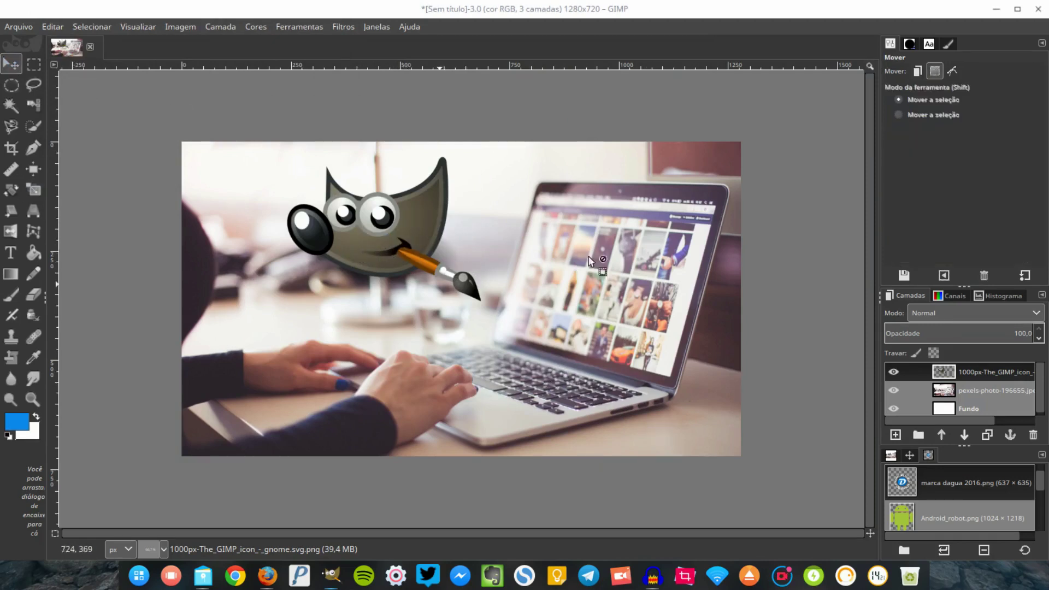
pyautogui.click(1000, 390)
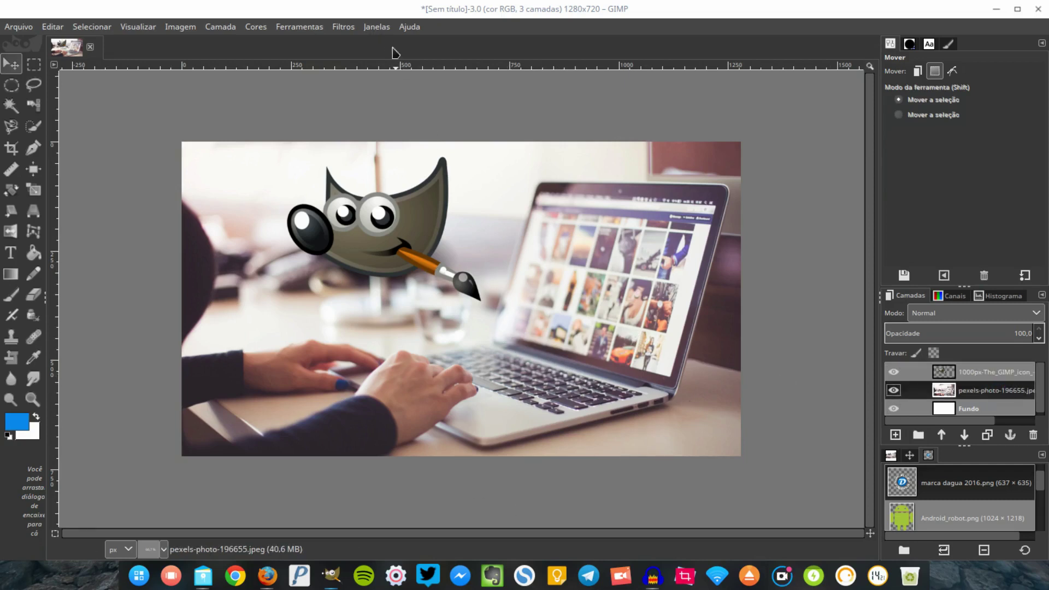
# Apply a Gaussian blur with horizontal and vertical radius 14 to the laptop photo
pyautogui.click(343, 27)
pyautogui.moveTo(361, 100)
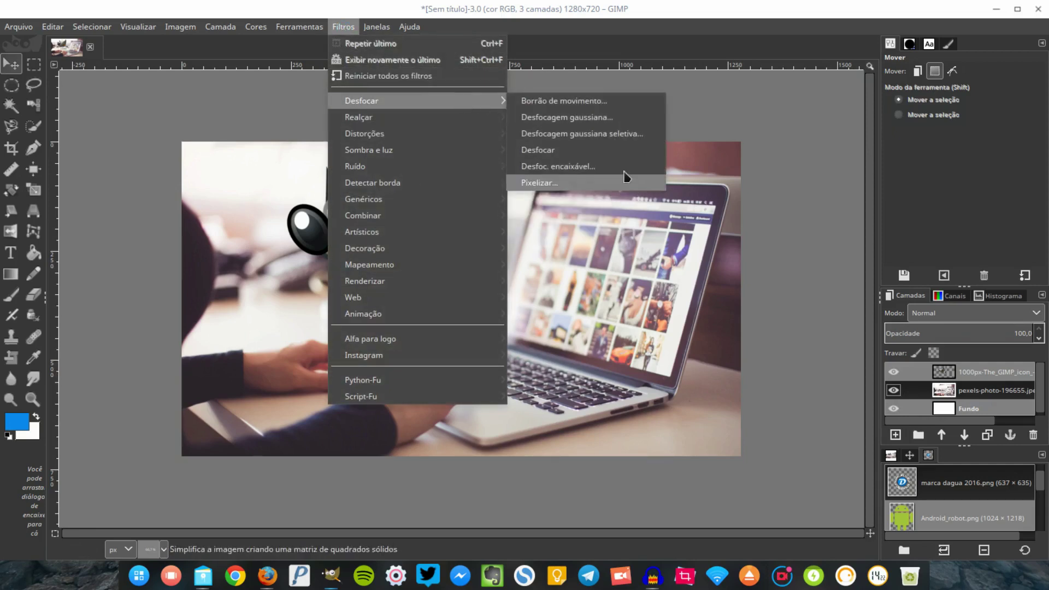
pyautogui.click(628, 118)
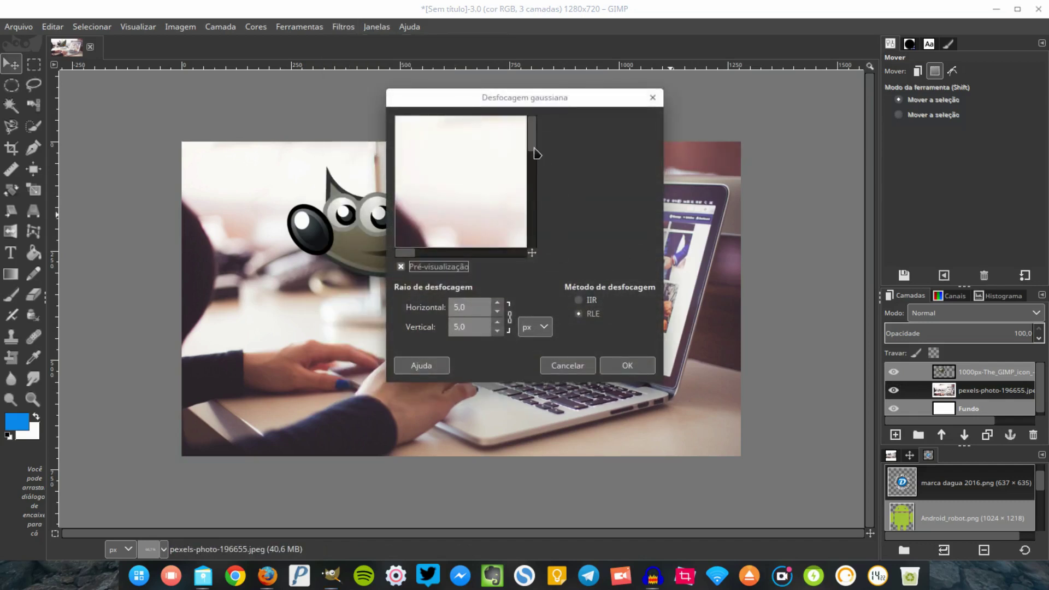
pyautogui.moveTo(535, 153); pyautogui.dragTo(536, 180)
pyautogui.moveTo(531, 252); pyautogui.dragTo(572, 268)
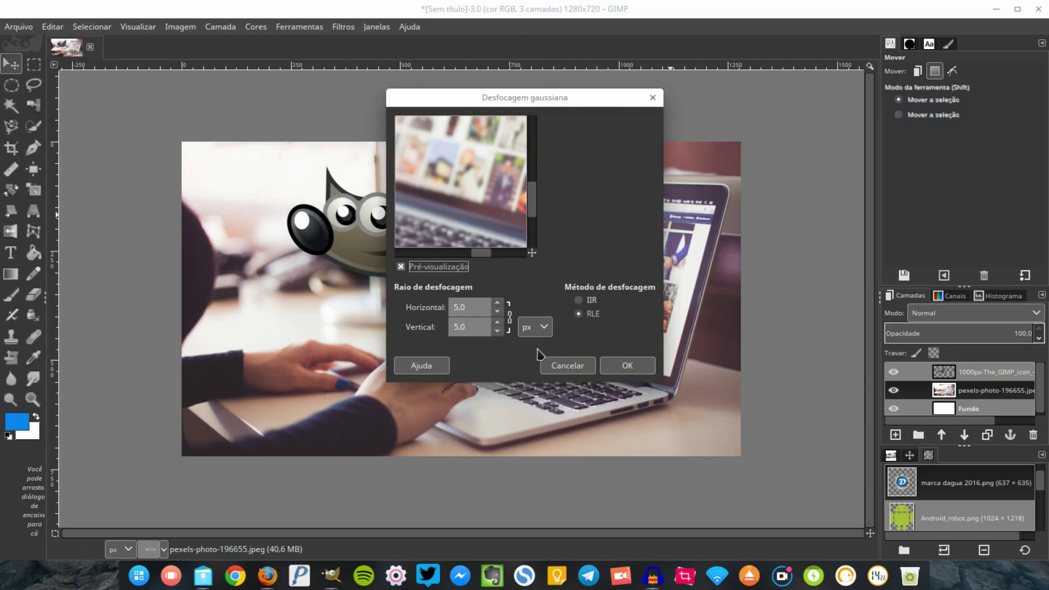
pyautogui.click(497, 305)
pyautogui.click(497, 304)
pyautogui.click(498, 304)
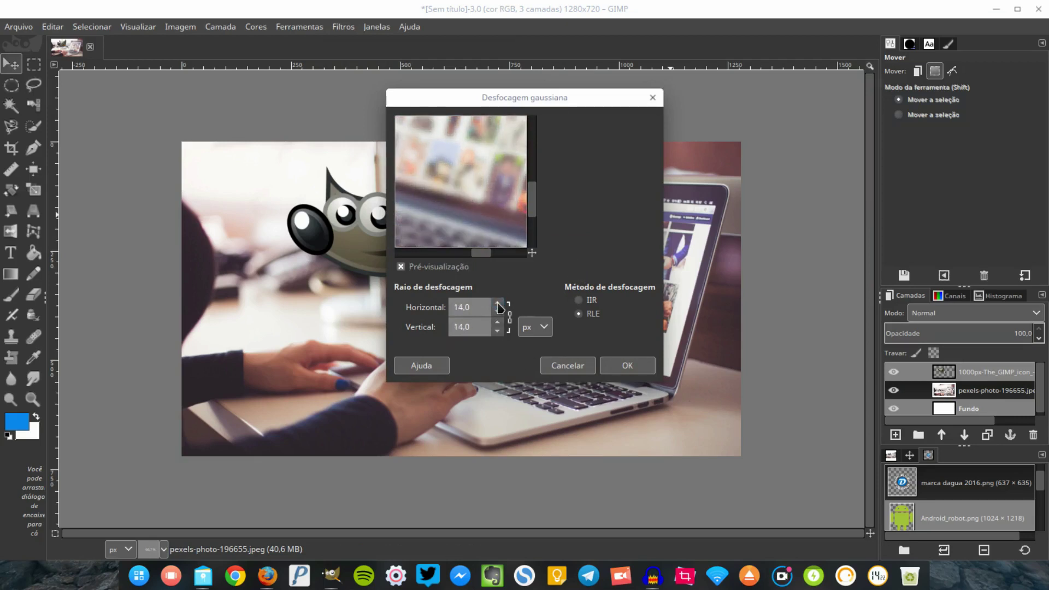
pyautogui.click(618, 364)
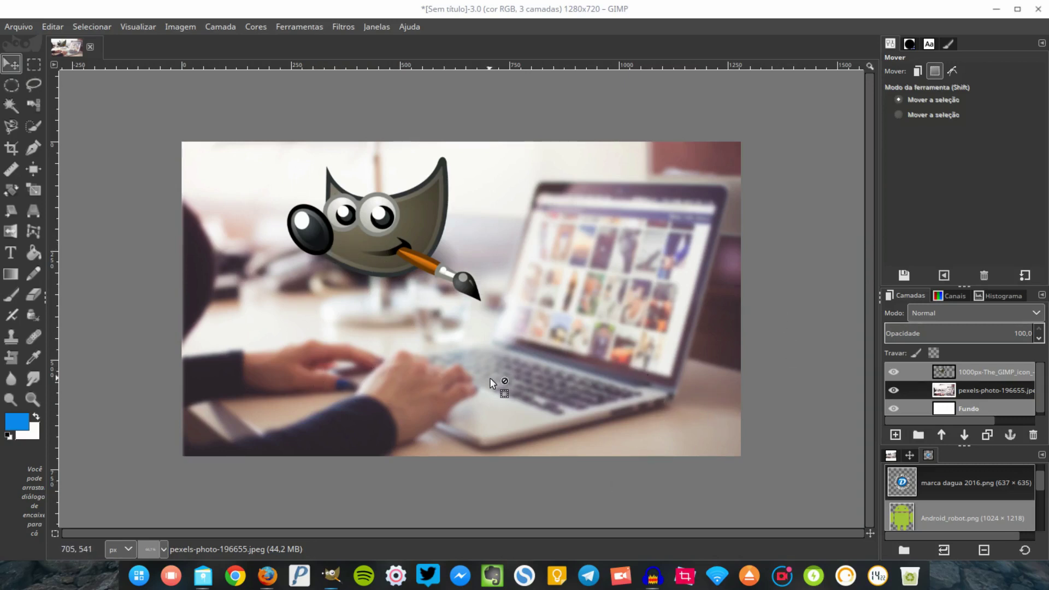
# Type the title 'GIMP TUTORIAL' below the mascot and colour it white
pyautogui.click(10, 252)
pyautogui.click(341, 371)
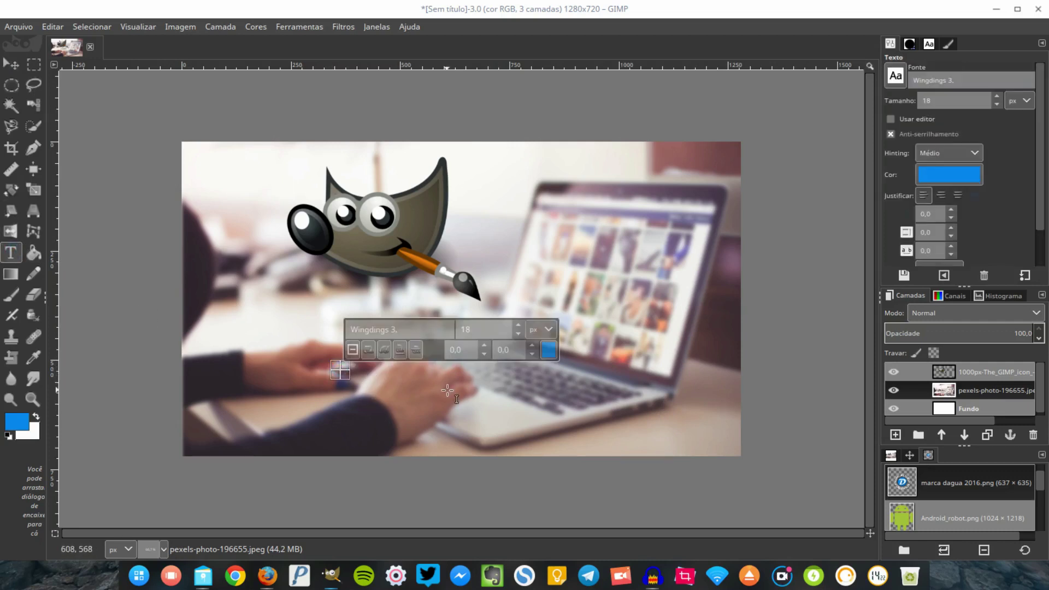
pyautogui.write('GIMP')
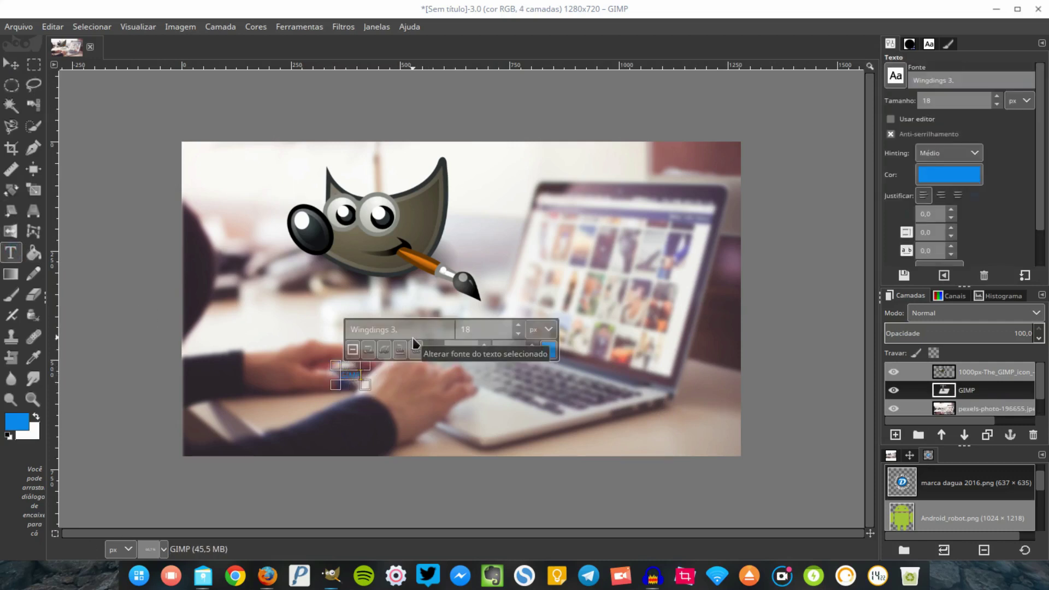
pyautogui.write(' TUTORIAL')
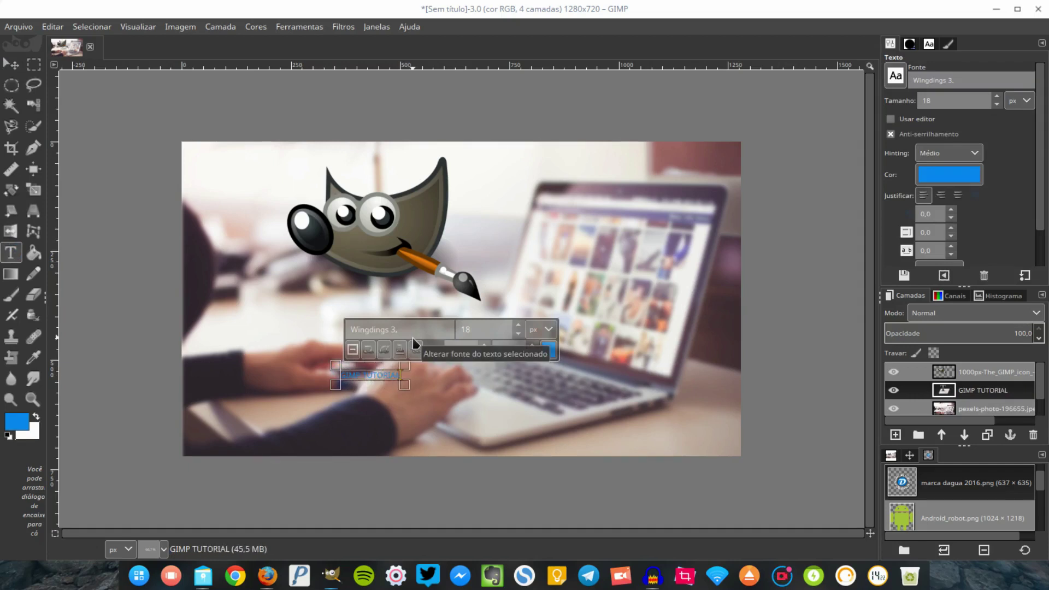
pyautogui.hotkey('ctrl', 'a')
pyautogui.scroll(15, 519, 326)
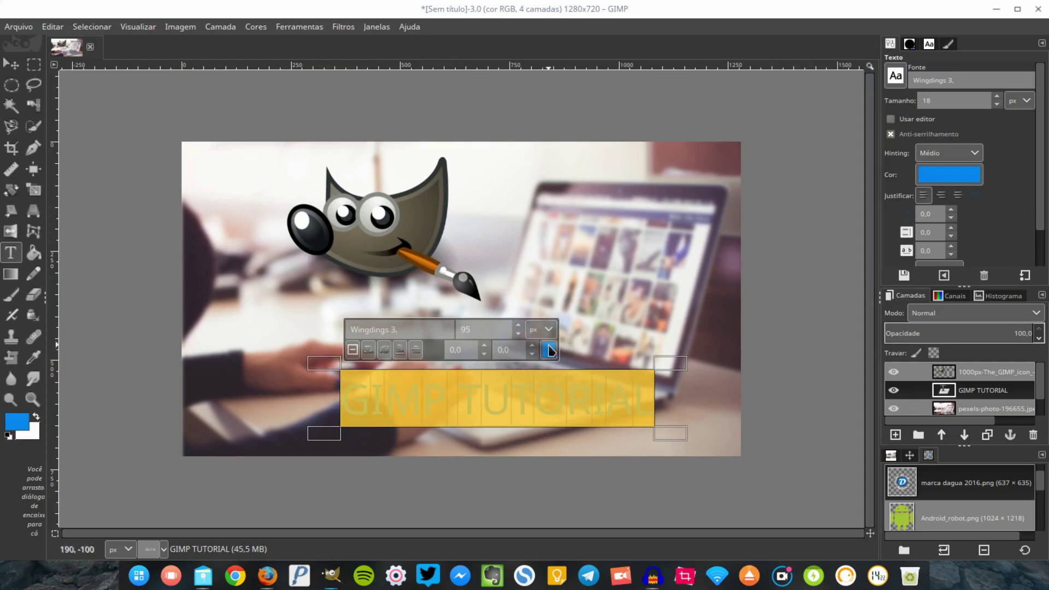
pyautogui.click(549, 350)
pyautogui.click(574, 428)
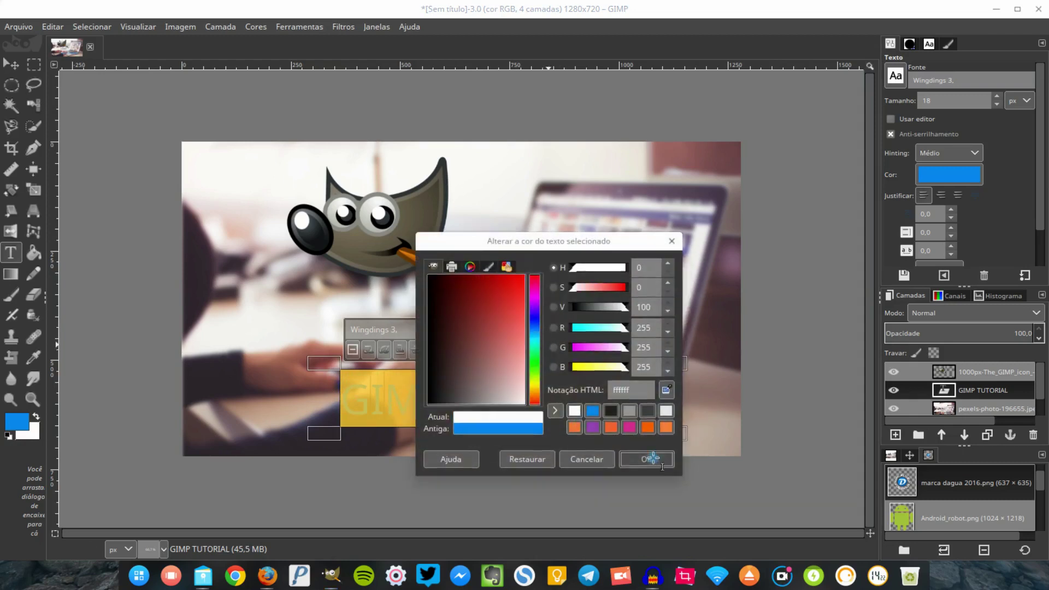
pyautogui.click(646, 460)
# Set the title font to URW Gothic L Semi-Bold at size 128
pyautogui.click(931, 44)
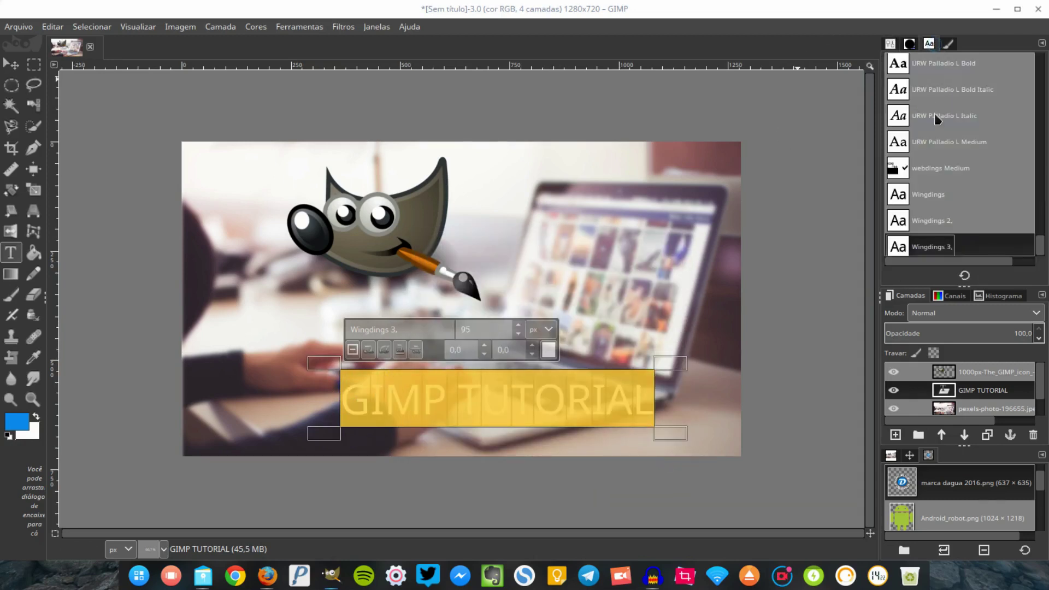
pyautogui.click(958, 141)
pyautogui.press('Up')
pyautogui.press('Up')
pyautogui.press('Up')
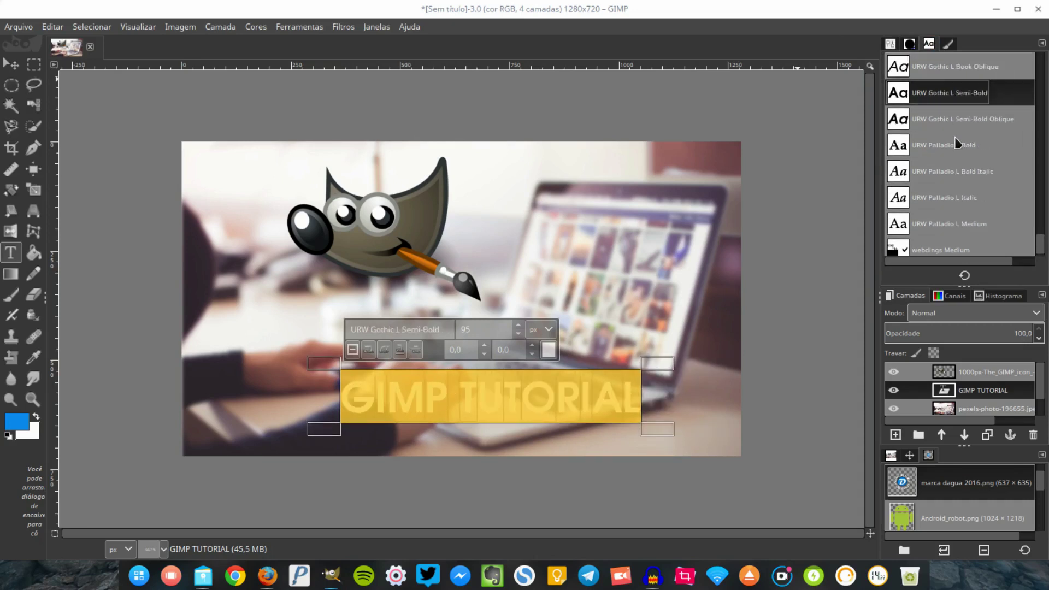
pyautogui.click(514, 327)
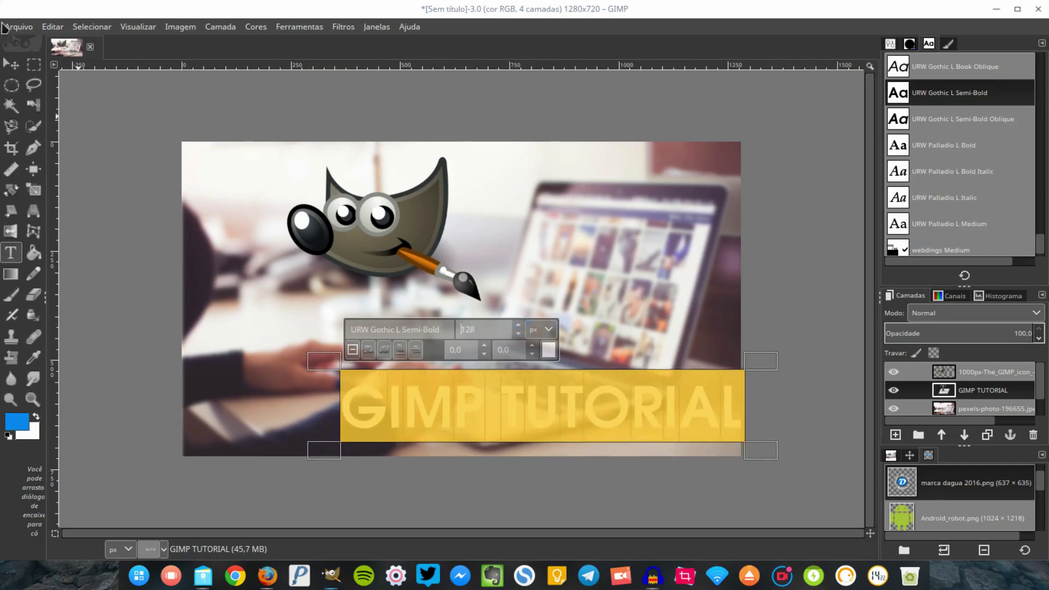
# Position the title just under the mascot, shifting the mascot left and down
pyautogui.click(21, 67)
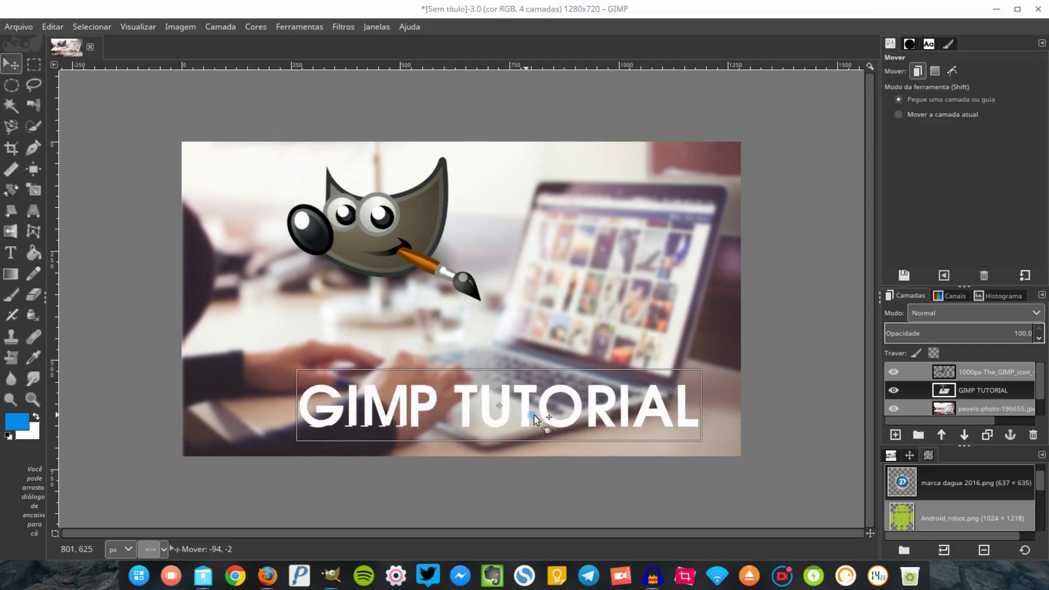
pyautogui.moveTo(527, 419); pyautogui.dragTo(537, 419)
pyautogui.moveTo(392, 192); pyautogui.dragTo(336, 242)
pyautogui.moveTo(510, 426); pyautogui.dragTo(509, 382)
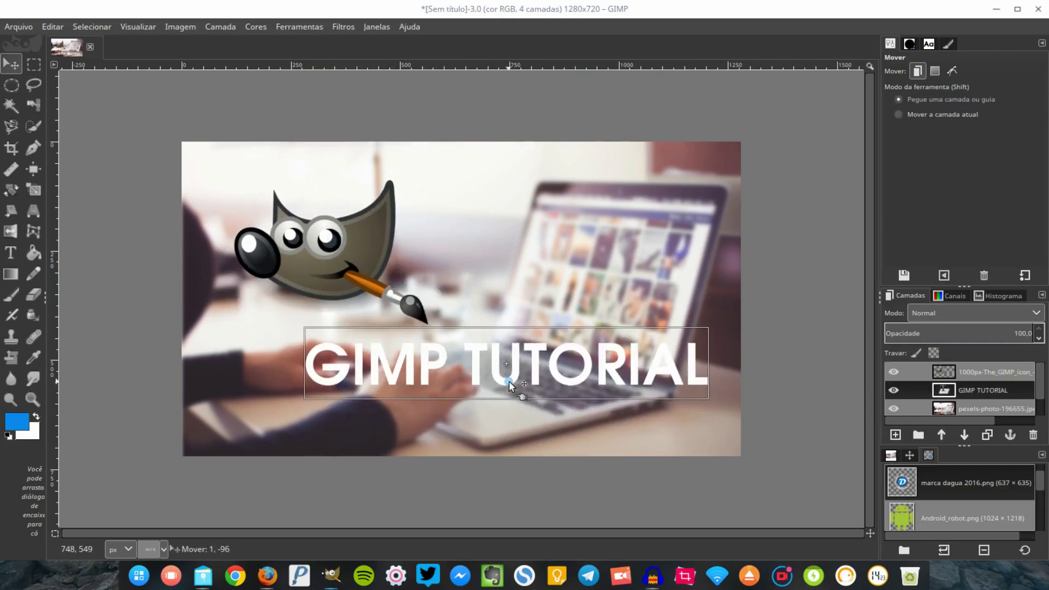
pyautogui.moveTo(510, 385); pyautogui.dragTo(509, 381)
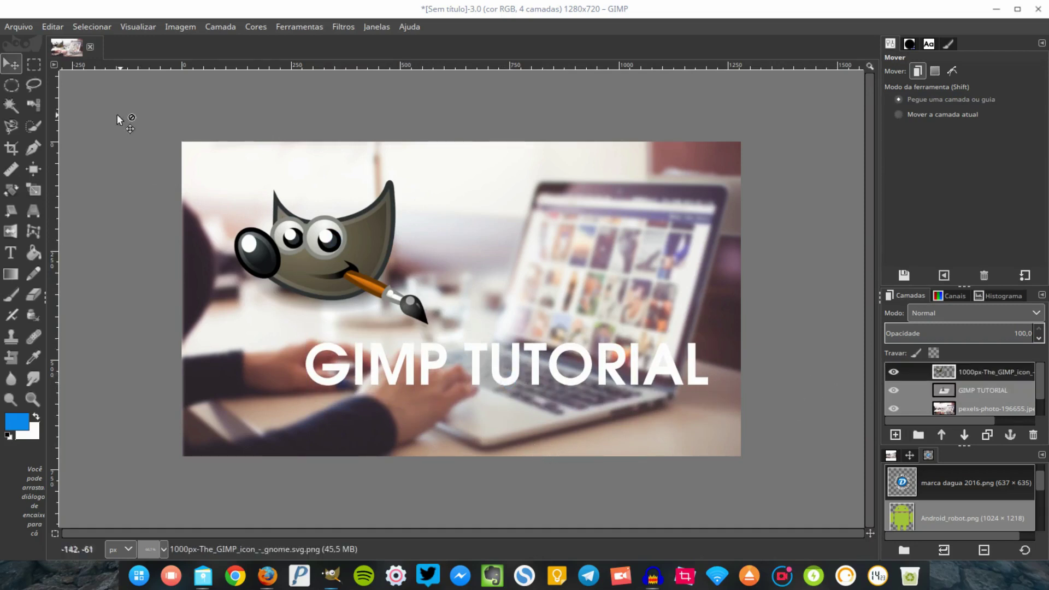
pyautogui.click(33, 64)
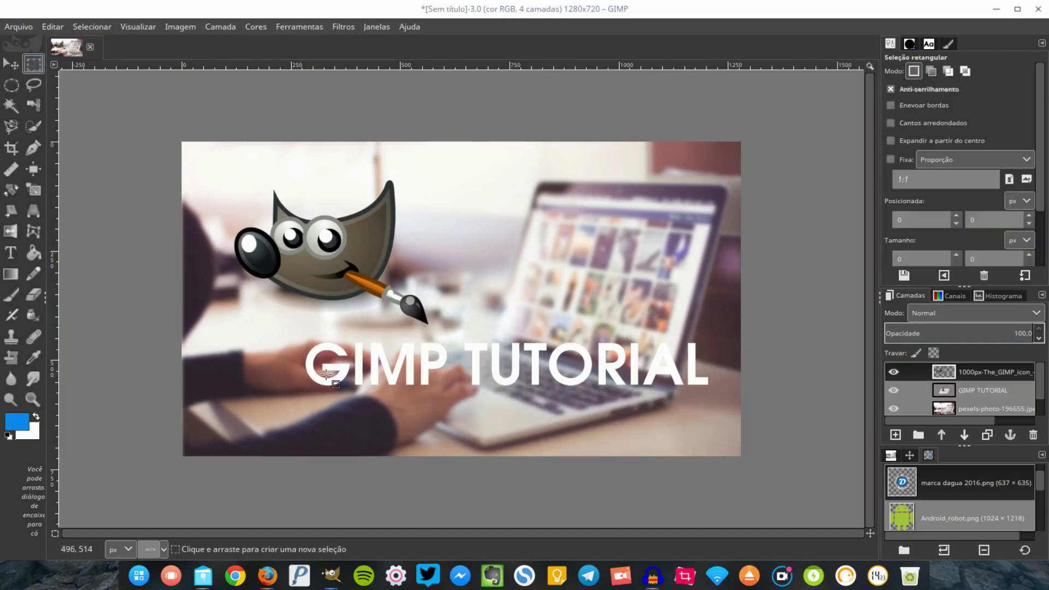
# Select a wide band around the title on a new layer and set the foreground to dark grey
pyautogui.moveTo(258, 334); pyautogui.dragTo(762, 393)
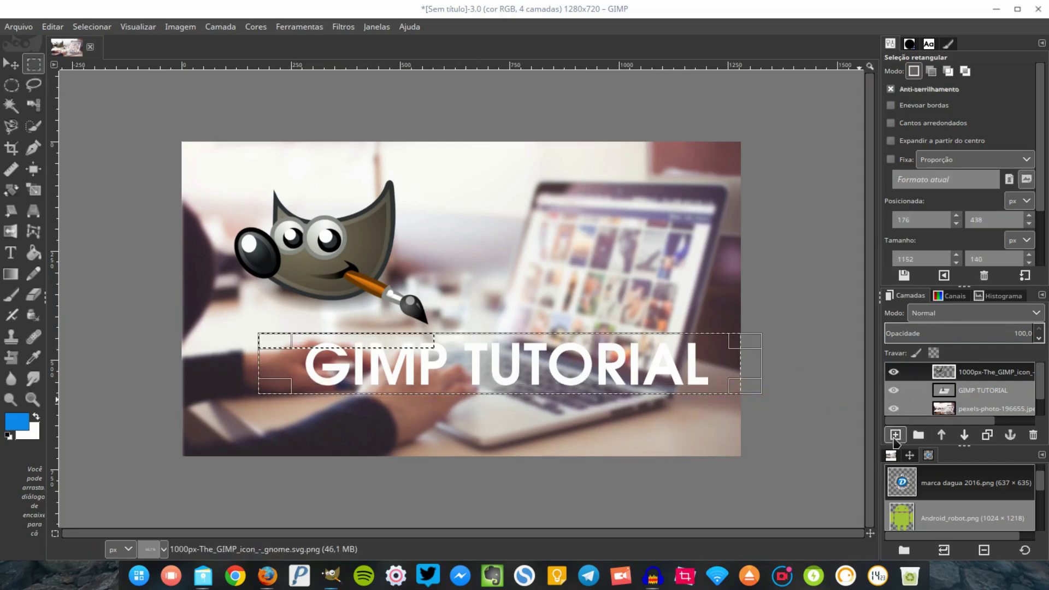
pyautogui.click(896, 435)
pyautogui.click(950, 541)
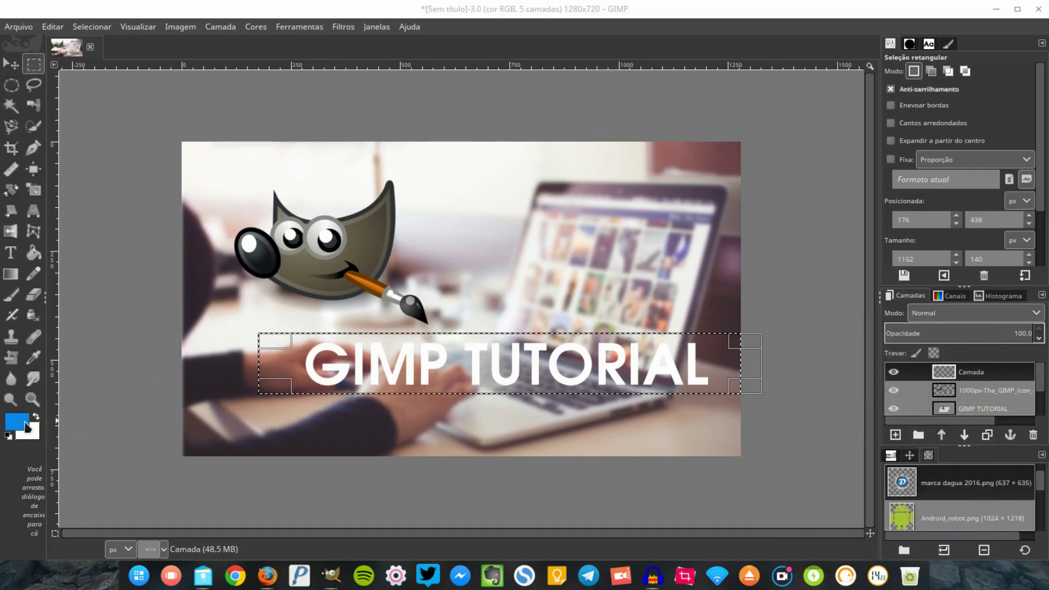
pyautogui.click(26, 427)
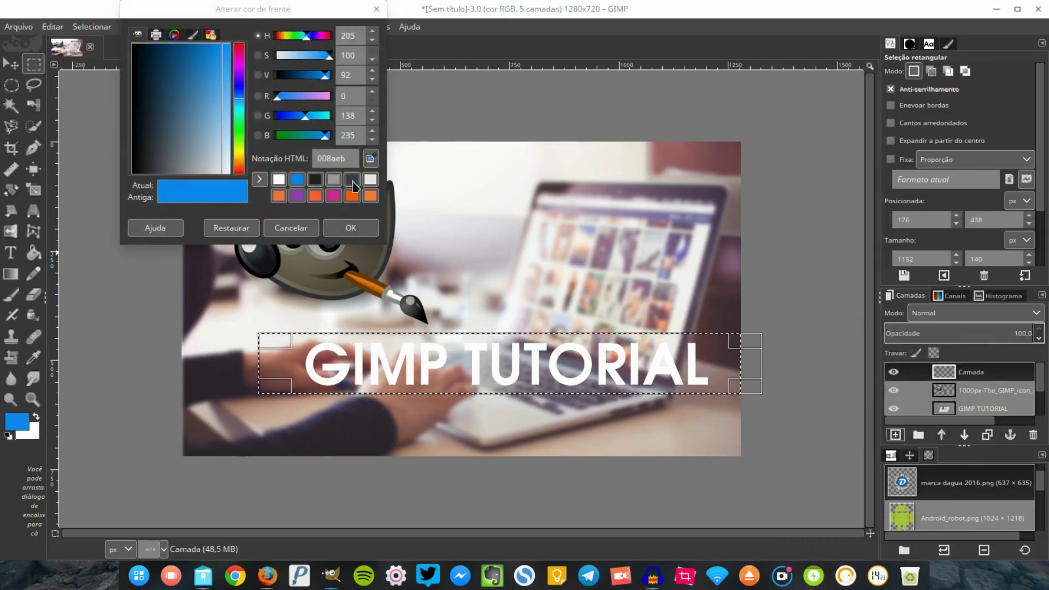
pyautogui.click(352, 181)
pyautogui.click(344, 215)
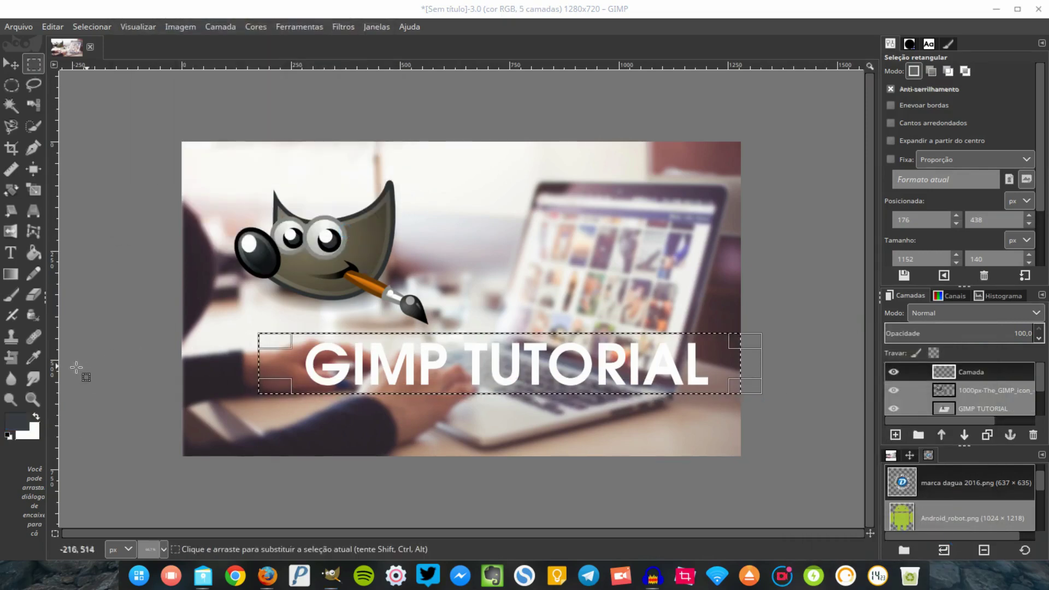
# Fill the band with an FG to Transparent gradient, dark on the right side
pyautogui.click(17, 280)
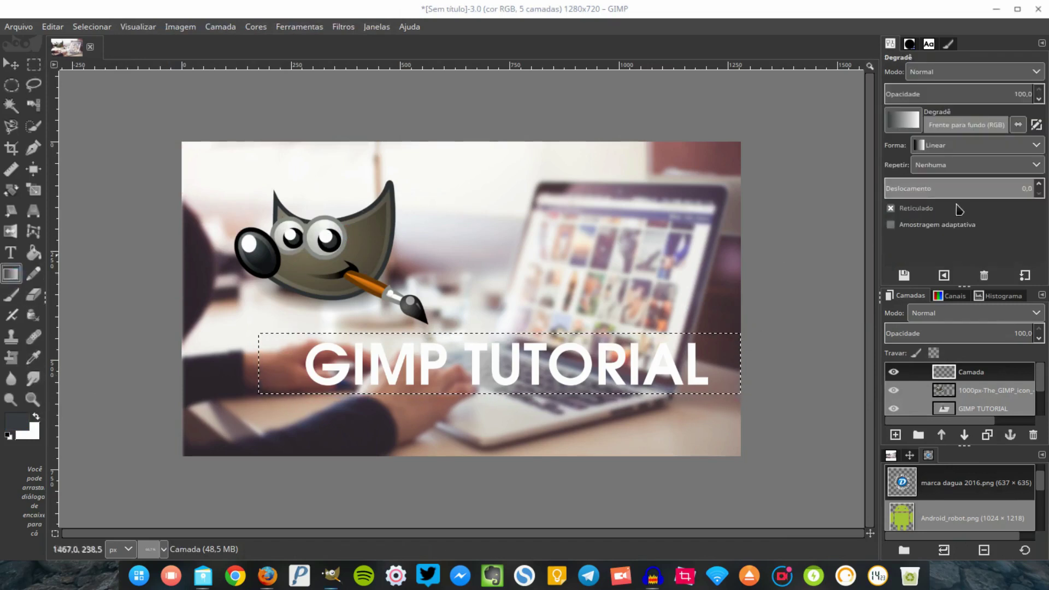
pyautogui.click(904, 117)
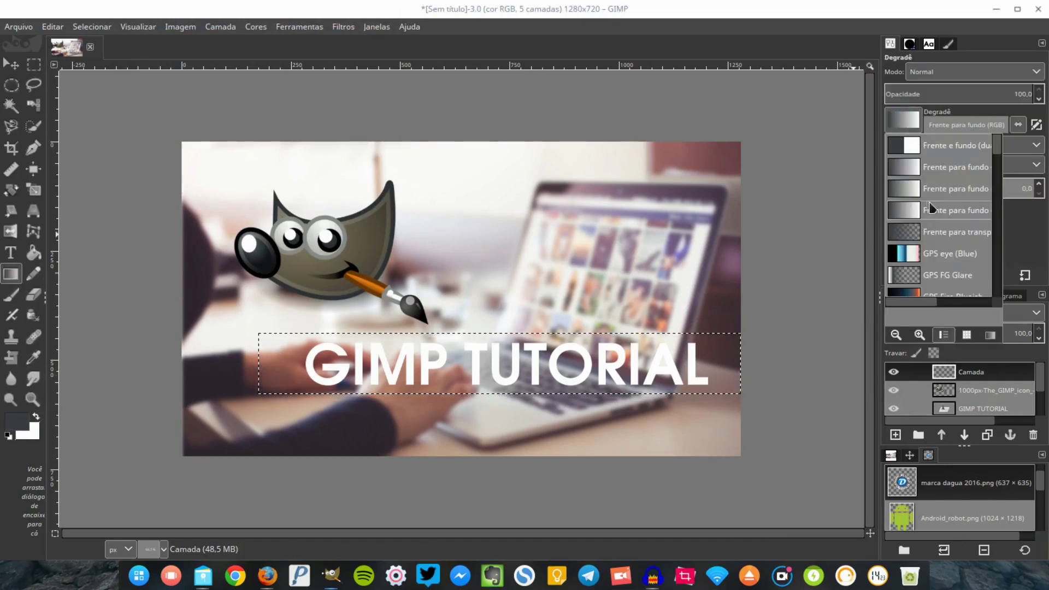
pyautogui.scroll(-1, 947, 217)
pyautogui.click(927, 217)
pyautogui.moveTo(286, 362)
pyautogui.mouseDown()
pyautogui.moveTo(727, 382)
pyautogui.moveTo(257, 361)
pyautogui.mouseUp()
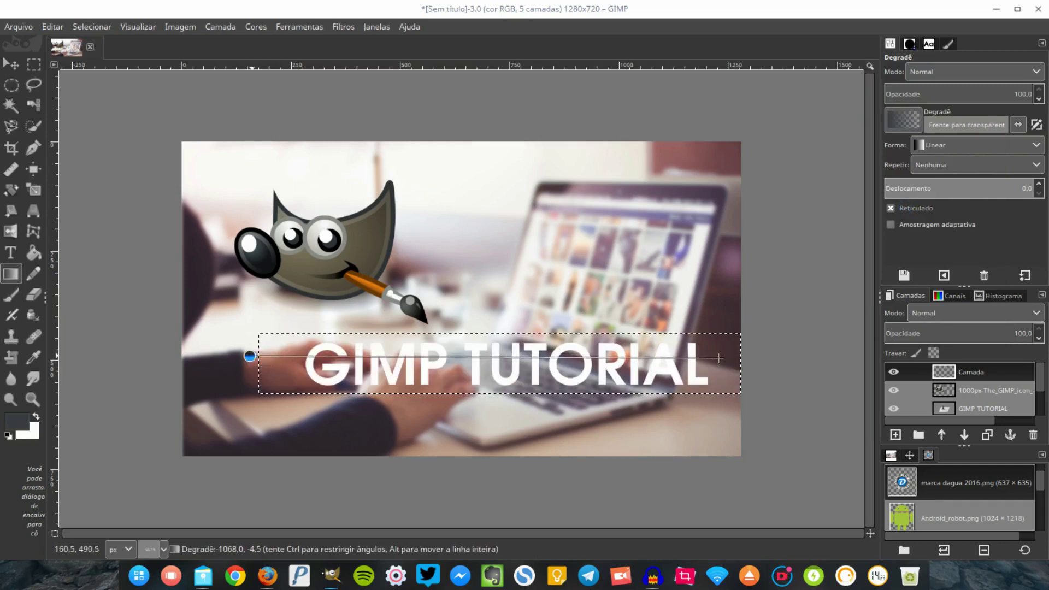
pyautogui.moveTo(608, 354); pyautogui.dragTo(228, 366)
pyautogui.moveTo(660, 367); pyautogui.dragTo(248, 371)
pyautogui.moveTo(605, 361); pyautogui.dragTo(122, 352)
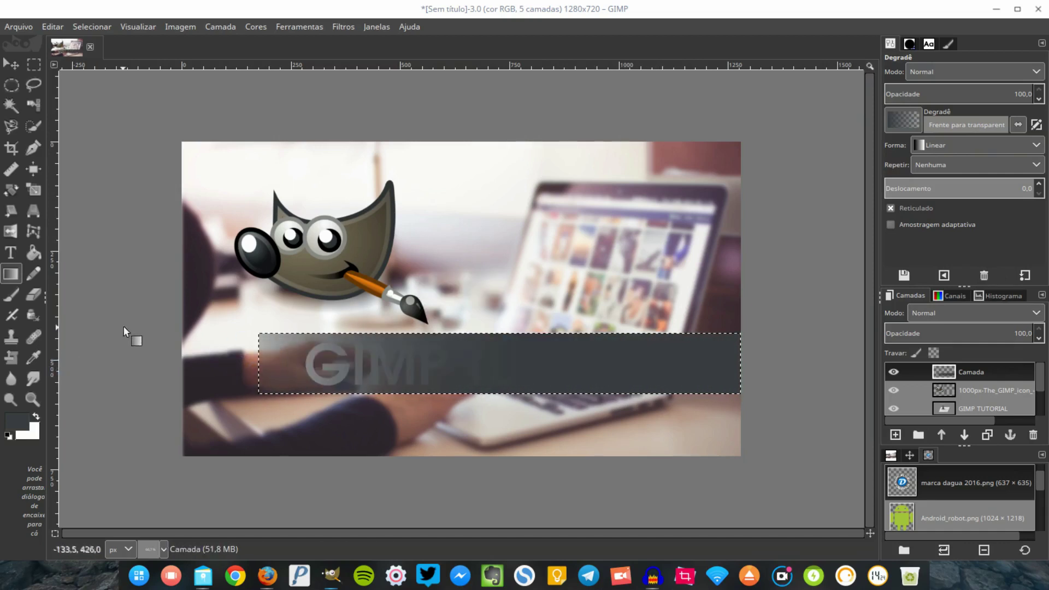
pyautogui.hotkey('ctrl', 'shift', 'a')
pyautogui.hotkey('ctrl', 'z')
pyautogui.hotkey('ctrl', 'z')
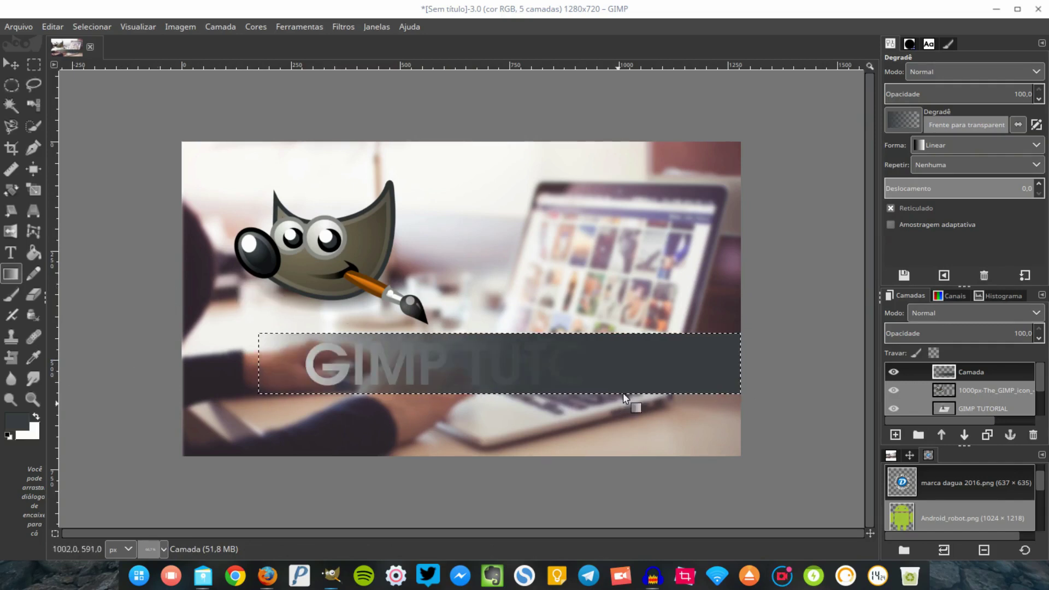
# Move the GIMP TUTORIAL layer above the dark band layer
pyautogui.click(11, 64)
pyautogui.hotkey('ctrl', 'shift', 'a')
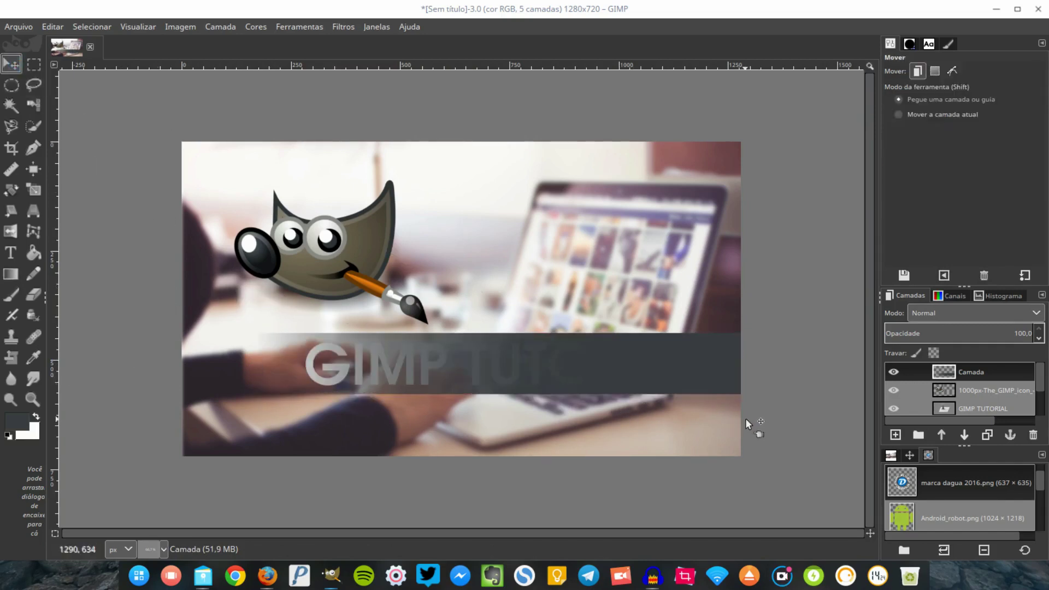
pyautogui.moveTo(982, 403); pyautogui.dragTo(984, 373)
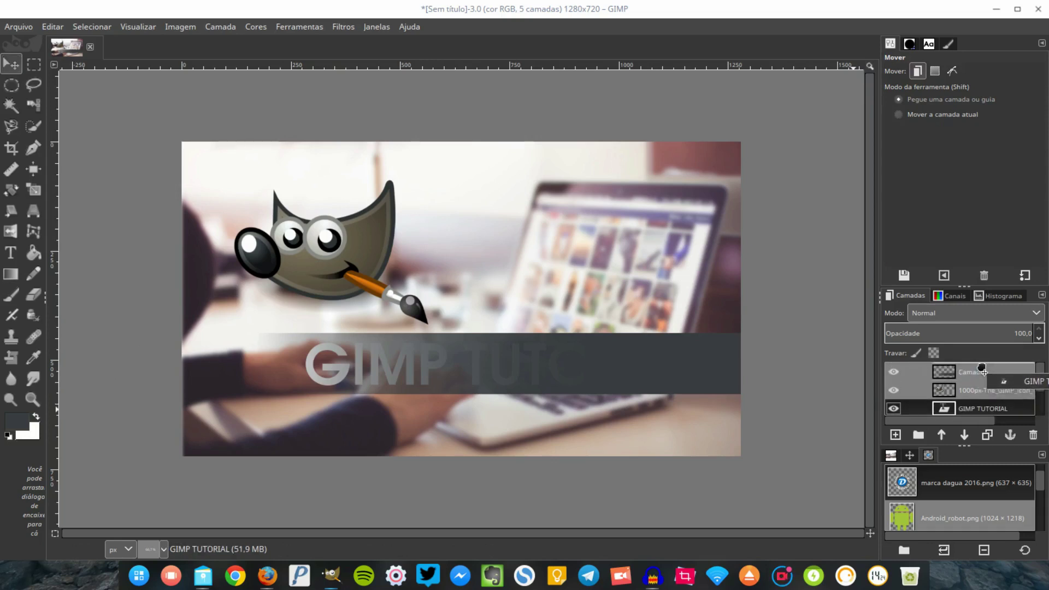
pyautogui.moveTo(984, 372); pyautogui.dragTo(942, 387)
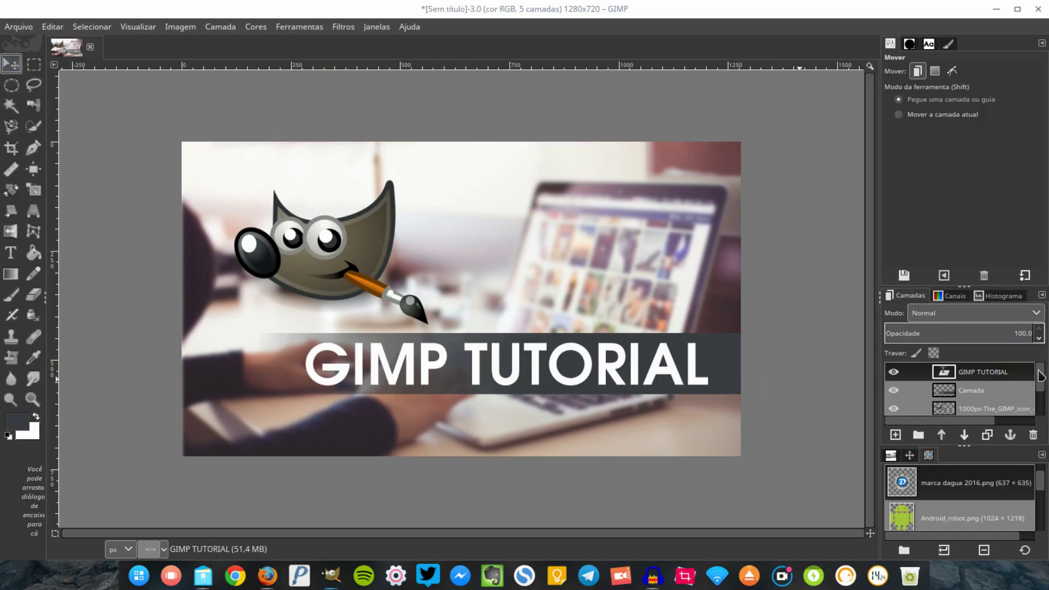
pyautogui.click(343, 27)
pyautogui.moveTo(369, 166)
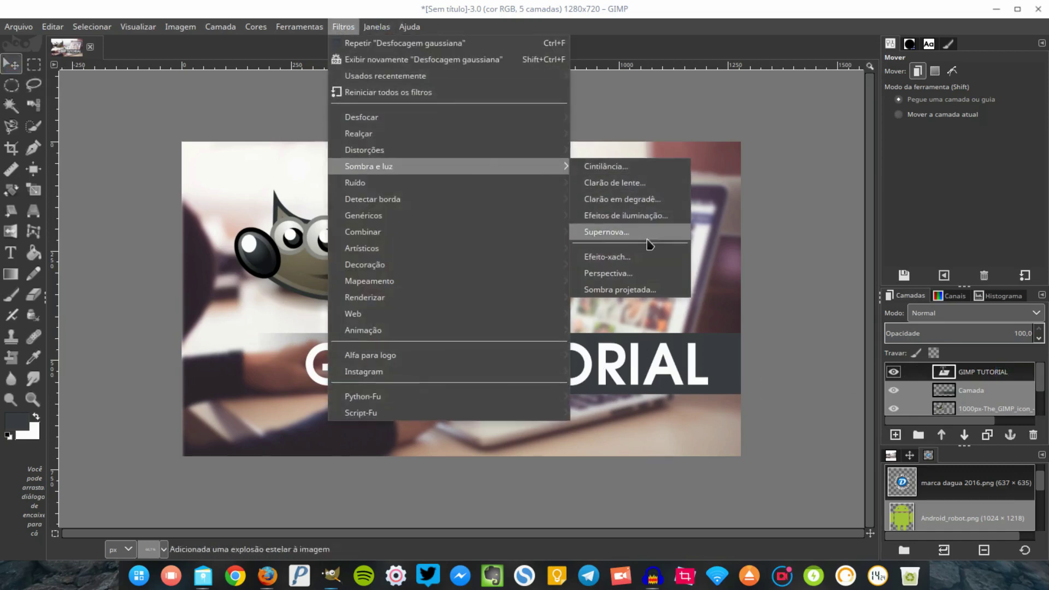
# Add a black drop shadow to the title: no resizing, offset 4, blur 6, opacity 100
pyautogui.click(663, 287)
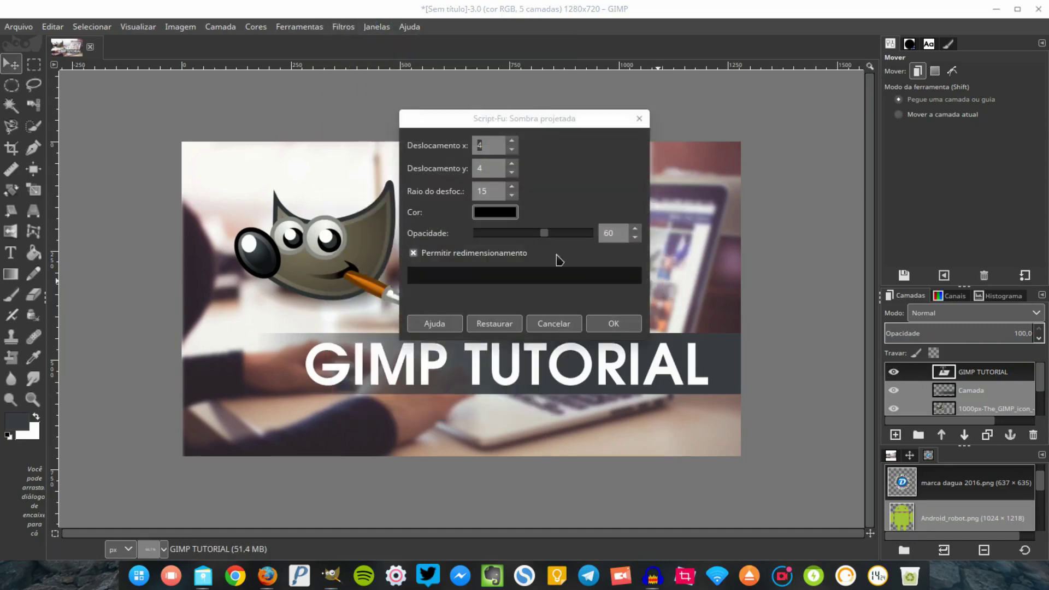
pyautogui.click(467, 253)
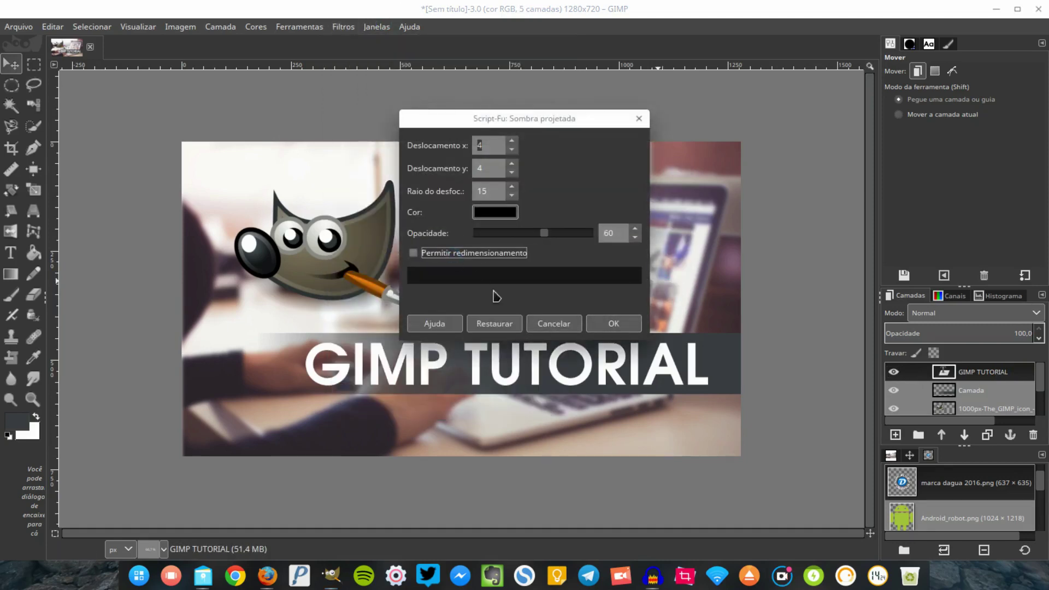
pyautogui.moveTo(544, 238); pyautogui.dragTo(577, 240)
pyautogui.click(500, 214)
pyautogui.click(643, 150)
pyautogui.write('6')
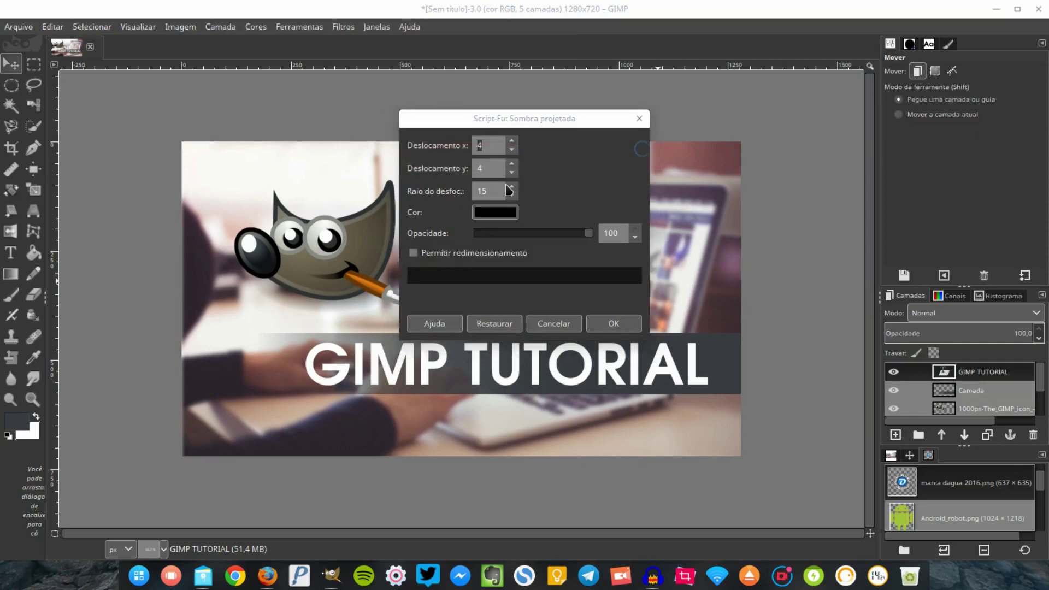
pyautogui.click(480, 191)
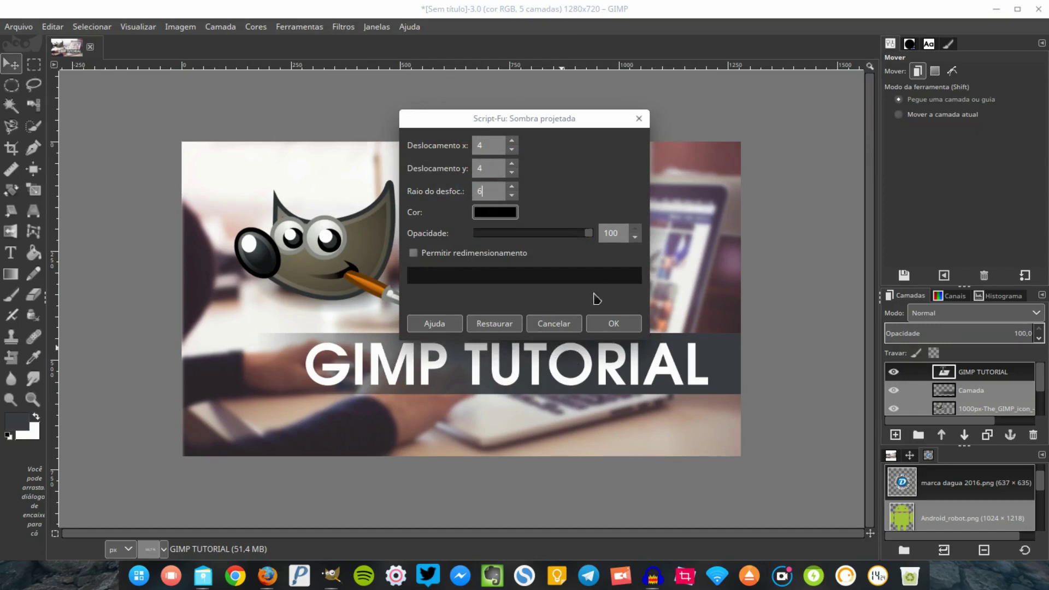
pyautogui.click(619, 327)
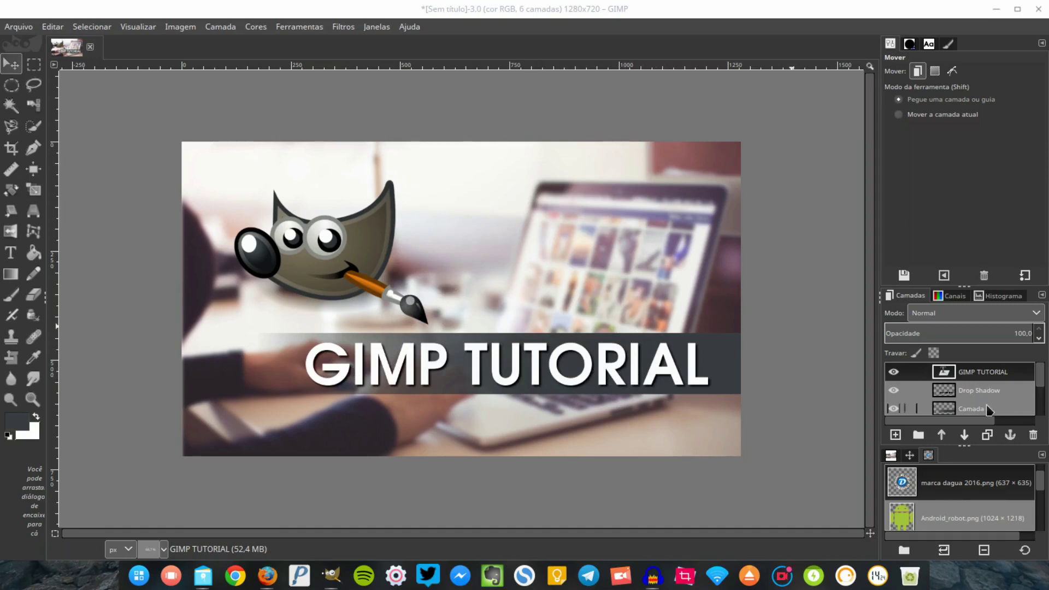
# Check the new shadow layers and make the GIMP mascot layer active
pyautogui.scroll(-1, 984, 408)
pyautogui.scroll(-1, 984, 407)
pyautogui.scroll(-1, 984, 407)
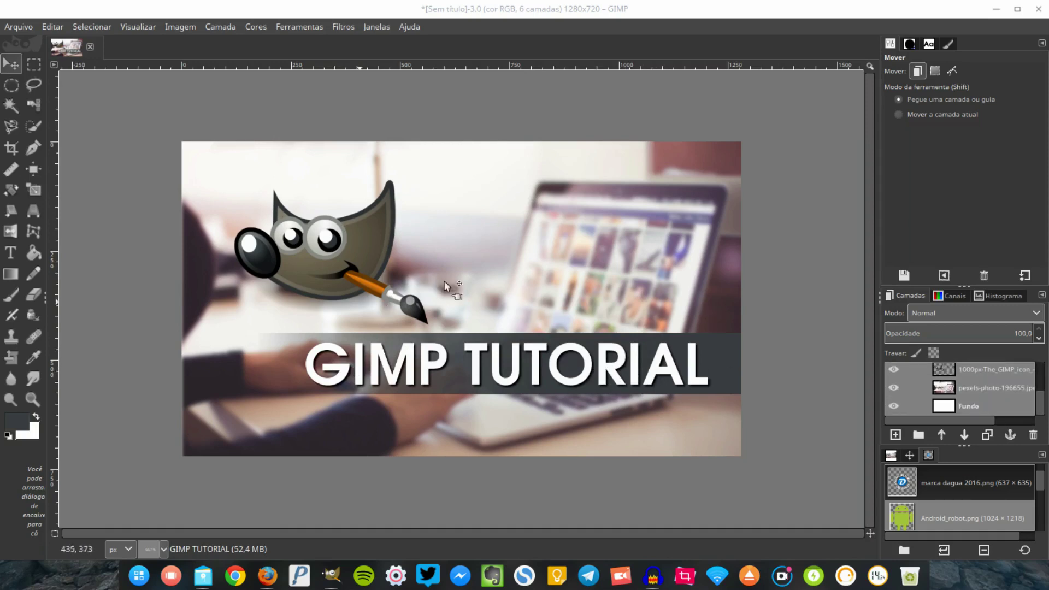
pyautogui.scroll(1, 961, 382)
pyautogui.scroll(1, 983, 386)
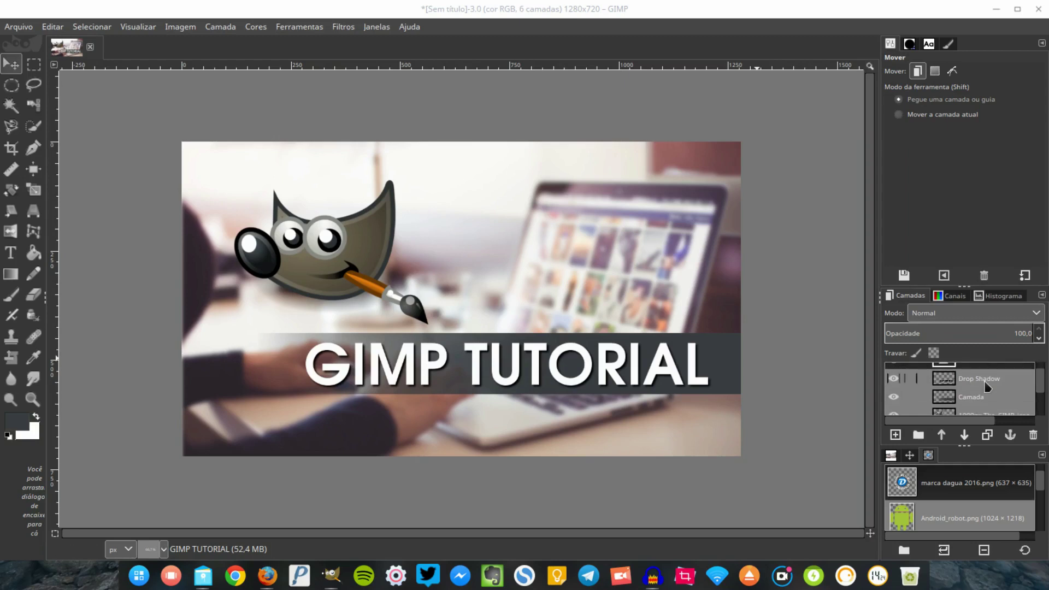
pyautogui.click(982, 380)
pyautogui.click(978, 398)
pyautogui.scroll(-1, 978, 398)
pyautogui.click(971, 407)
pyautogui.click(894, 403)
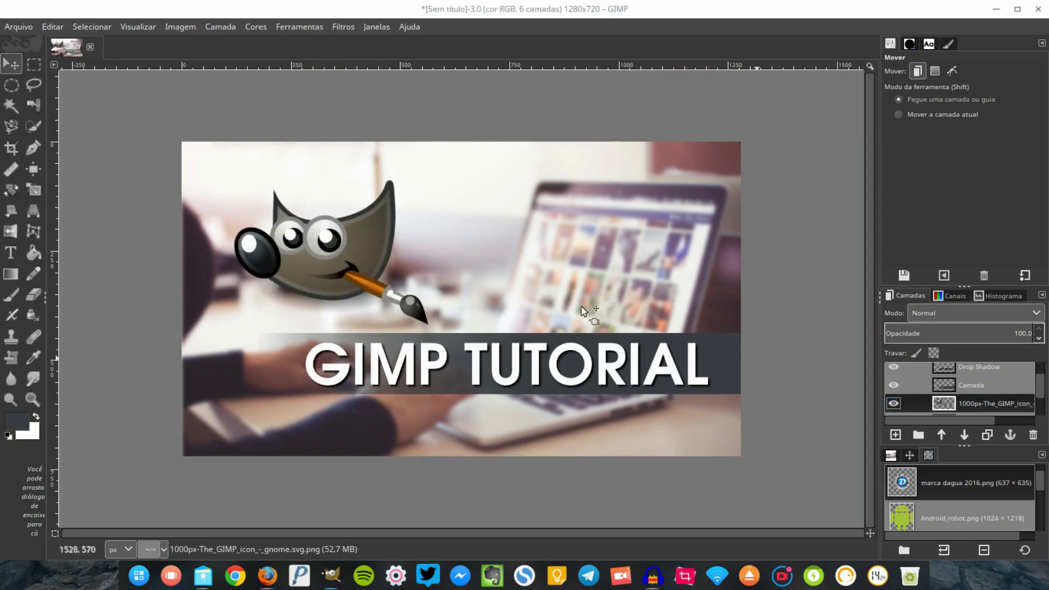
pyautogui.click(377, 27)
pyautogui.moveTo(369, 166)
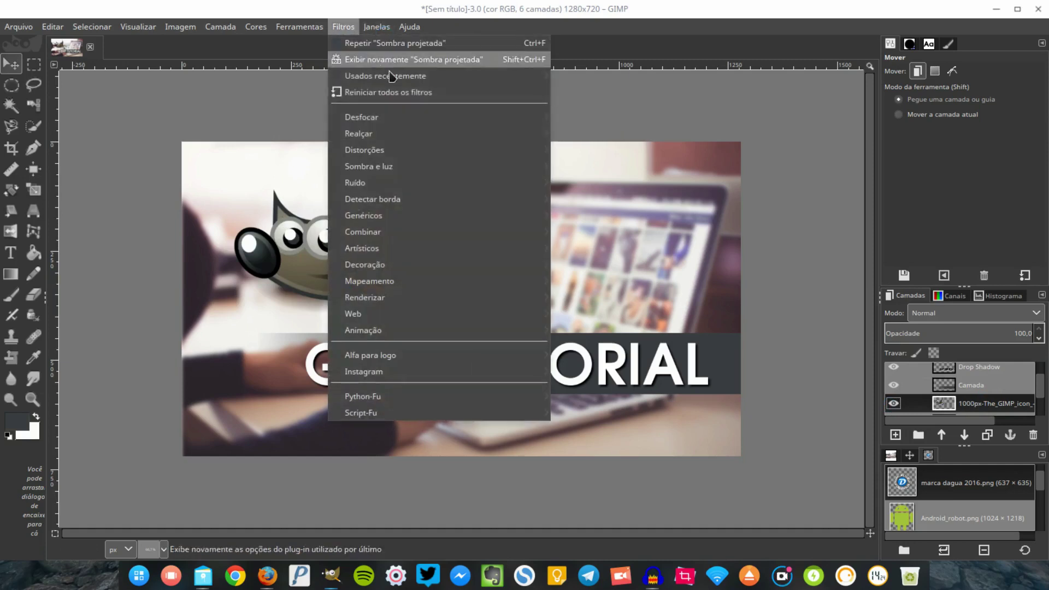
# Apply a drop shadow to the mascot with blur radius 7 and opacity 43
pyautogui.click(618, 290)
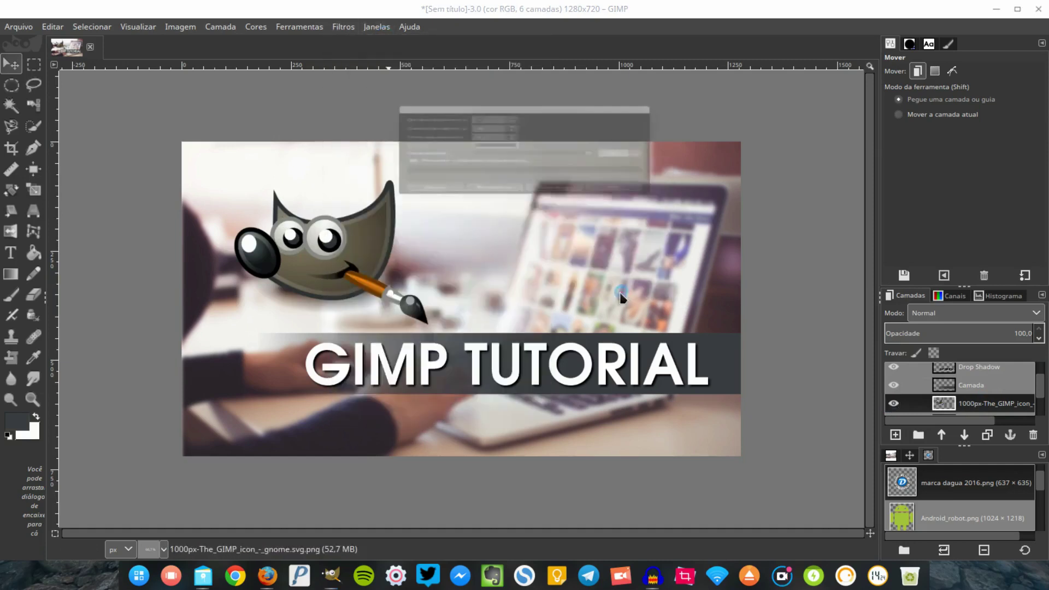
pyautogui.moveTo(585, 238); pyautogui.dragTo(541, 234)
pyautogui.click(515, 187)
pyautogui.moveTo(541, 240); pyautogui.dragTo(526, 235)
pyautogui.click(636, 325)
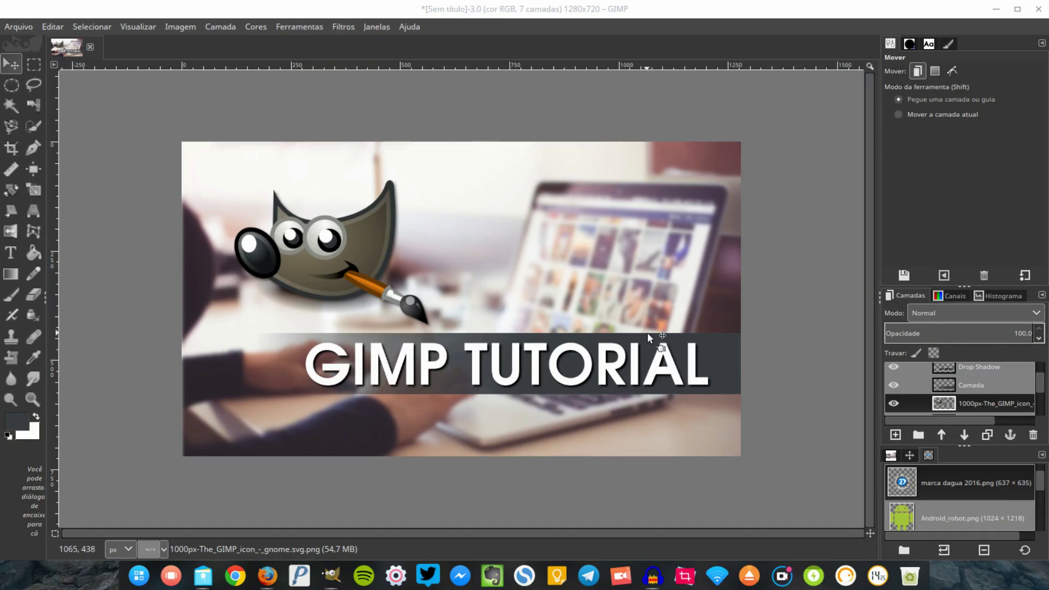
# Add a white 44 px subtitle 'IMAGENS PARA SITES, BLOGS E YOUTUBE' under the title band
pyautogui.click(11, 252)
pyautogui.click(418, 409)
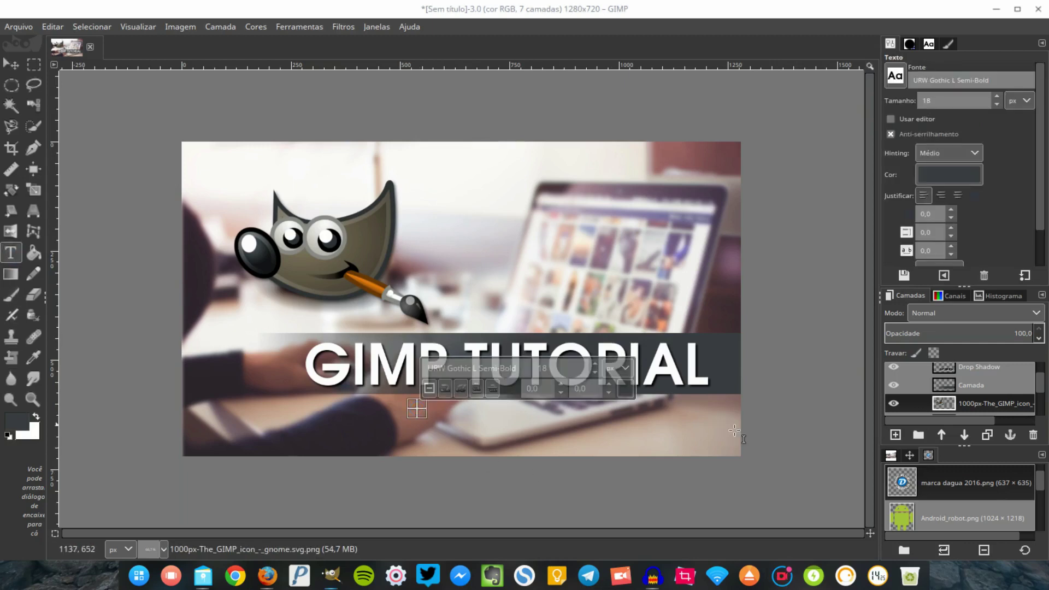
pyautogui.click(331, 403)
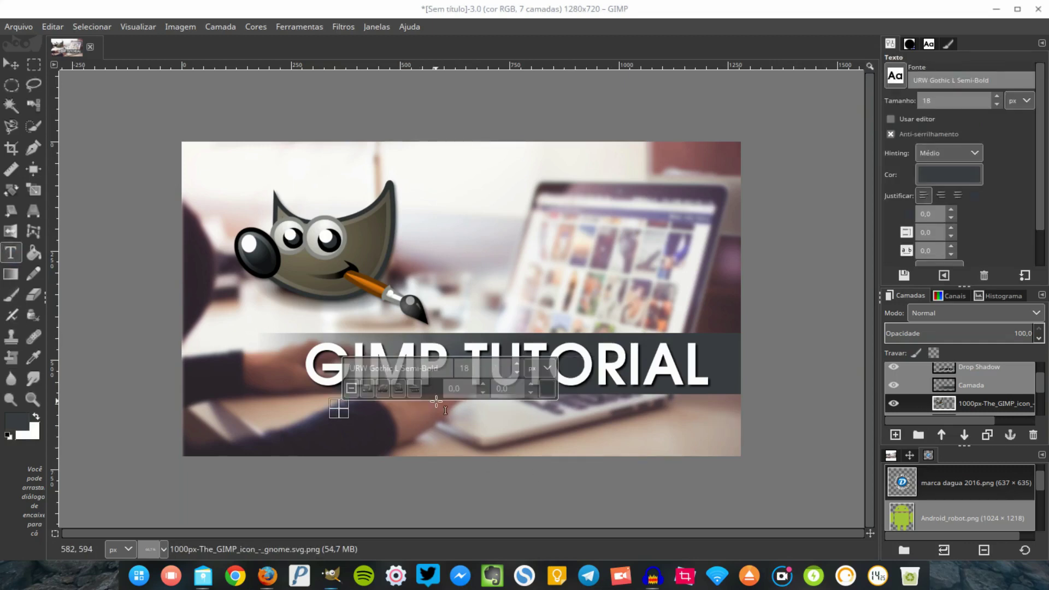
pyautogui.write('iA')
pyautogui.write('IMAGENS PARA')
pyautogui.write(' SITES, BLOGS')
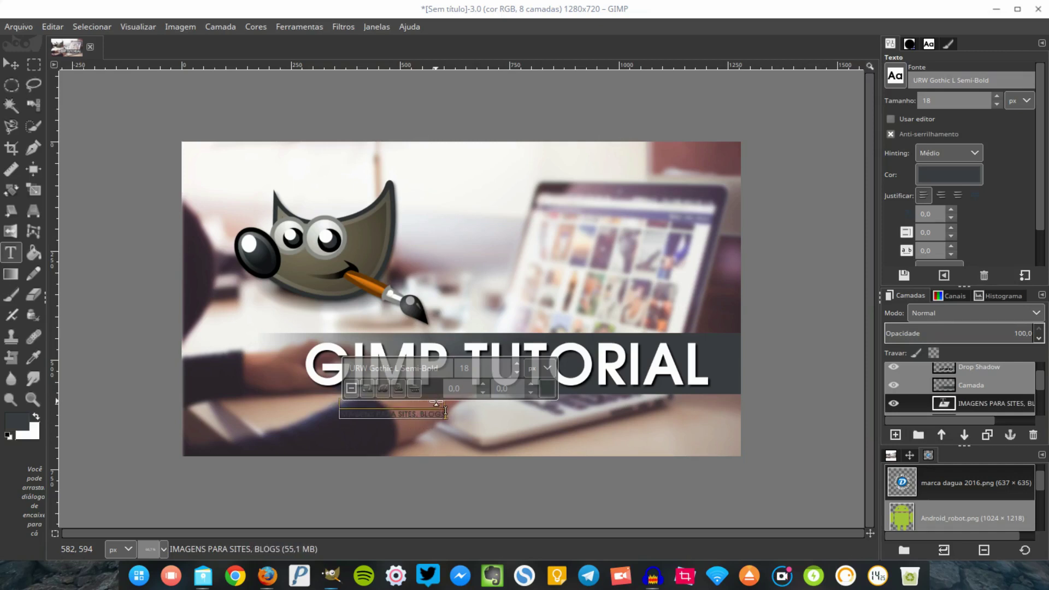
pyautogui.write(' YOUTUBE')
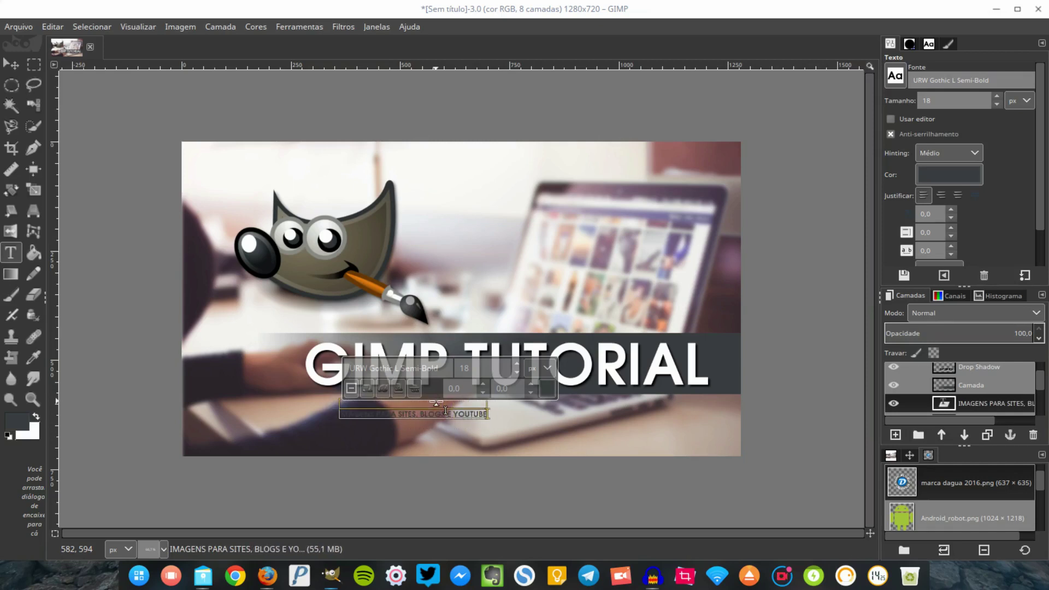
pyautogui.hotkey('ctrl', 'a')
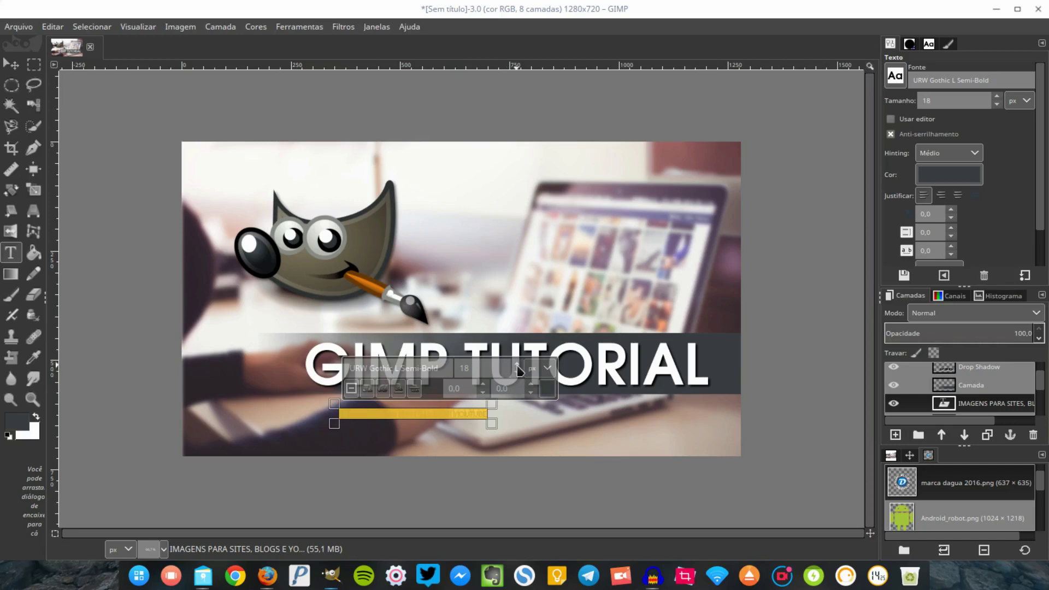
pyautogui.click(517, 365)
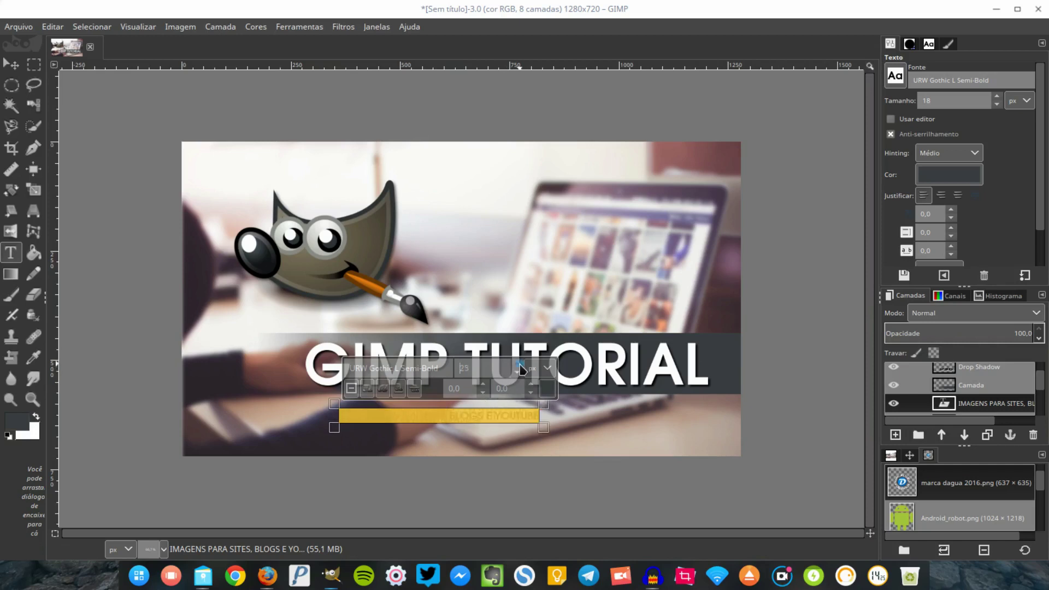
pyautogui.click(545, 392)
pyautogui.click(591, 452)
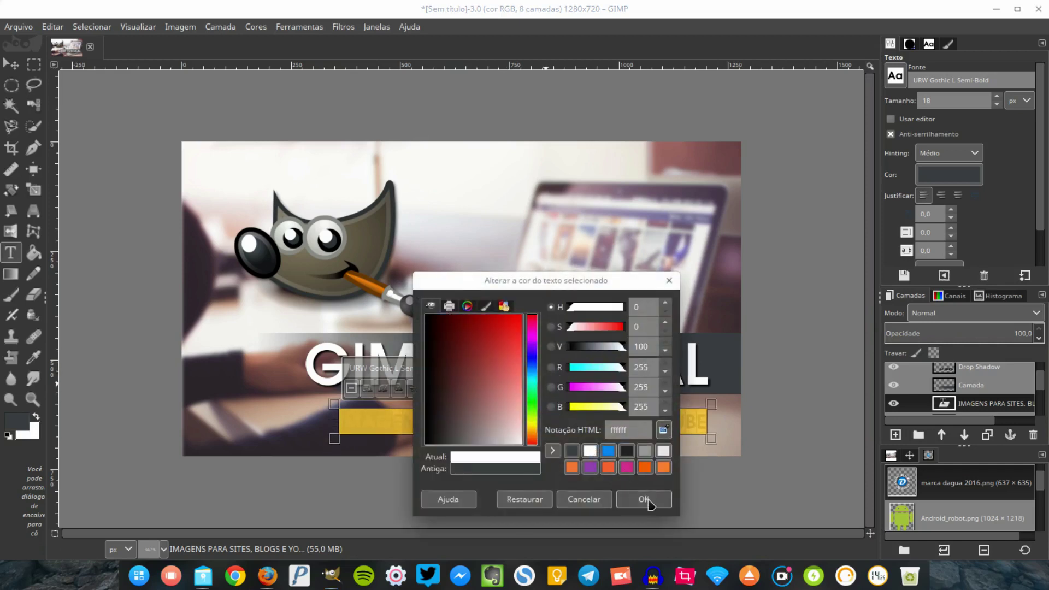
pyautogui.click(644, 499)
# Move the subtitle up and about 40 px right, just beneath the title
pyautogui.click(11, 64)
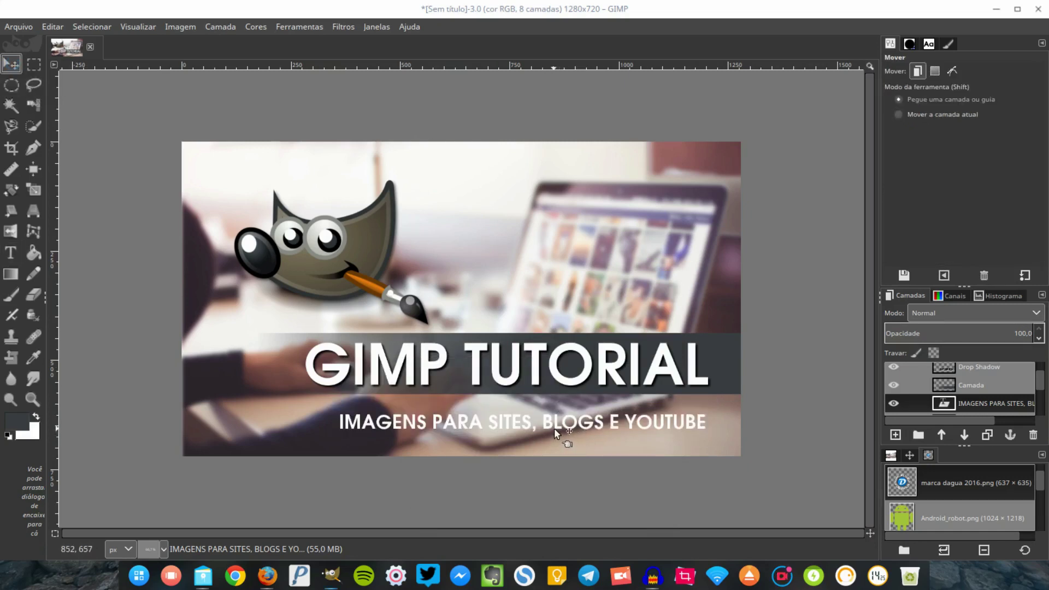
pyautogui.click(555, 428)
pyautogui.scroll(2, 566, 437)
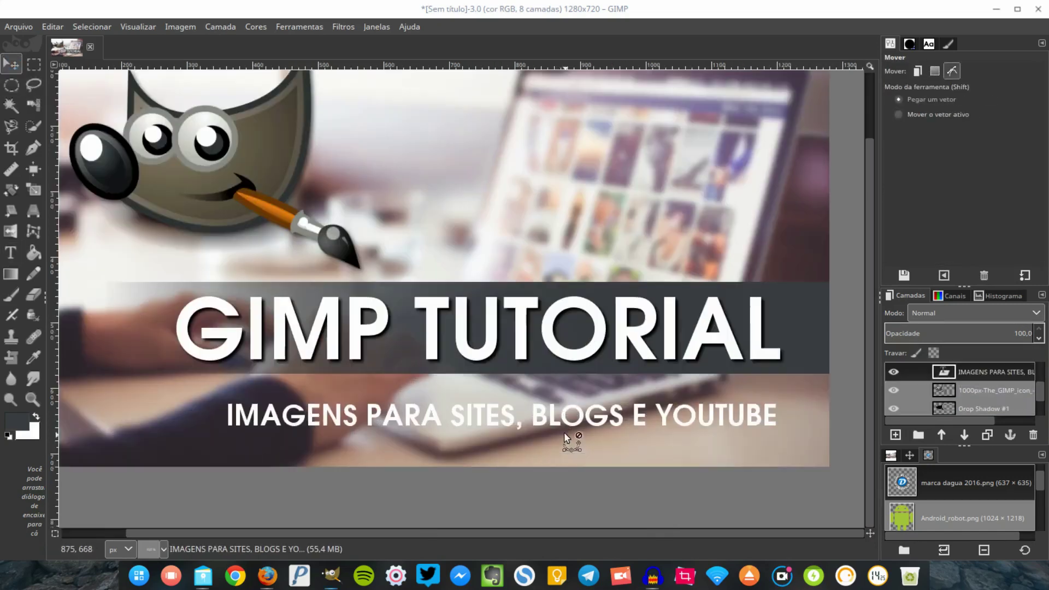
pyautogui.moveTo(556, 428); pyautogui.dragTo(565, 403)
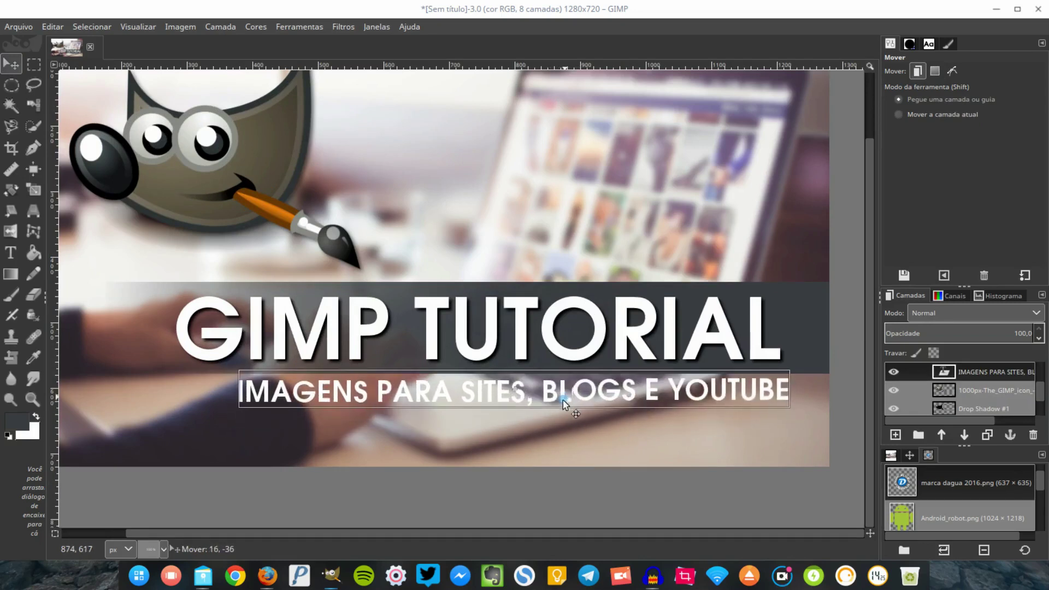
pyautogui.moveTo(564, 404); pyautogui.dragTo(586, 399)
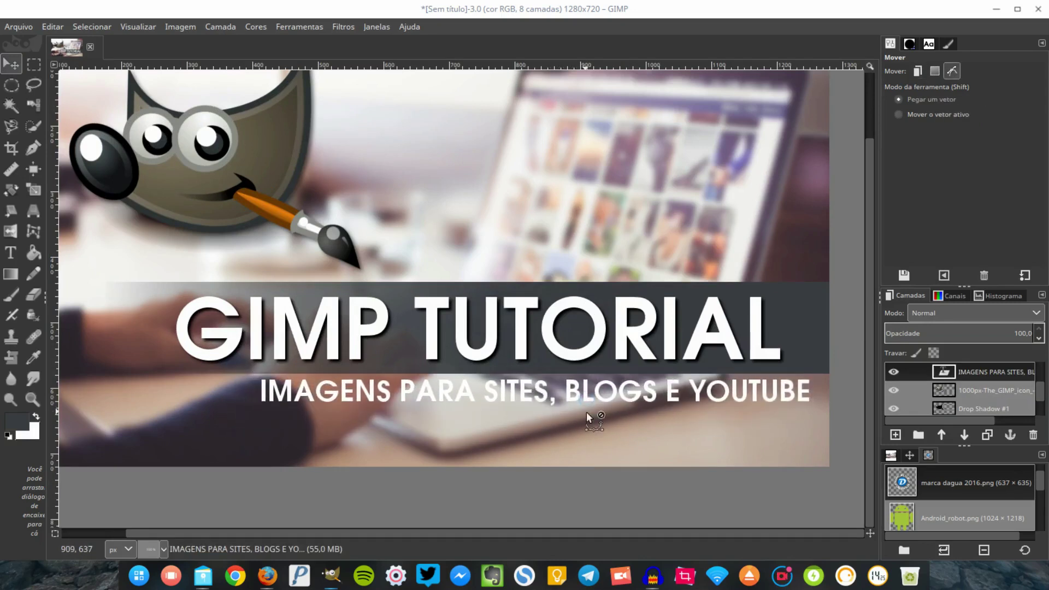
pyautogui.scroll(-1, 586, 414)
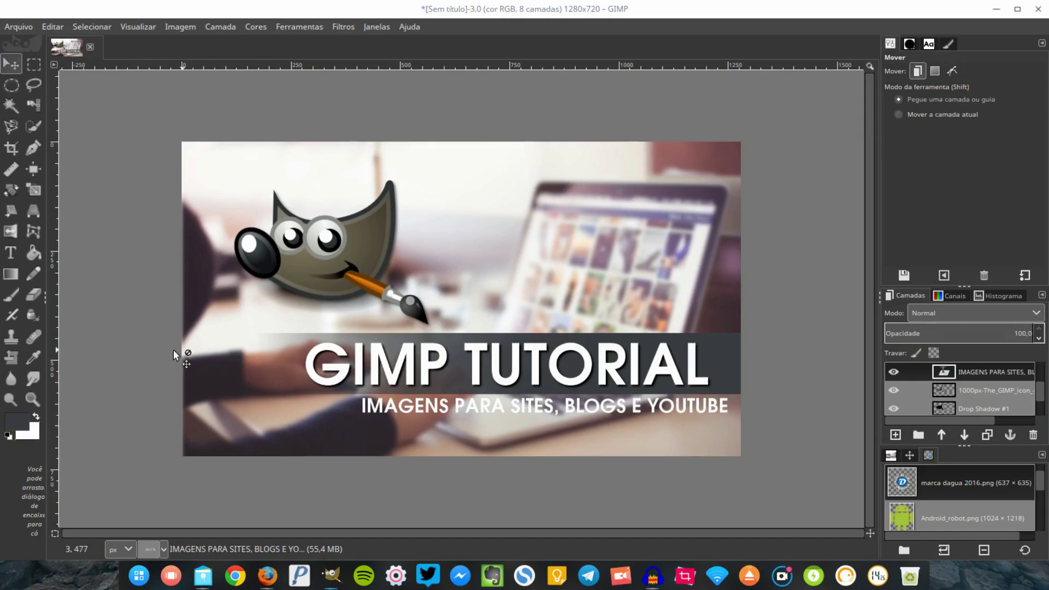
pyautogui.click(33, 64)
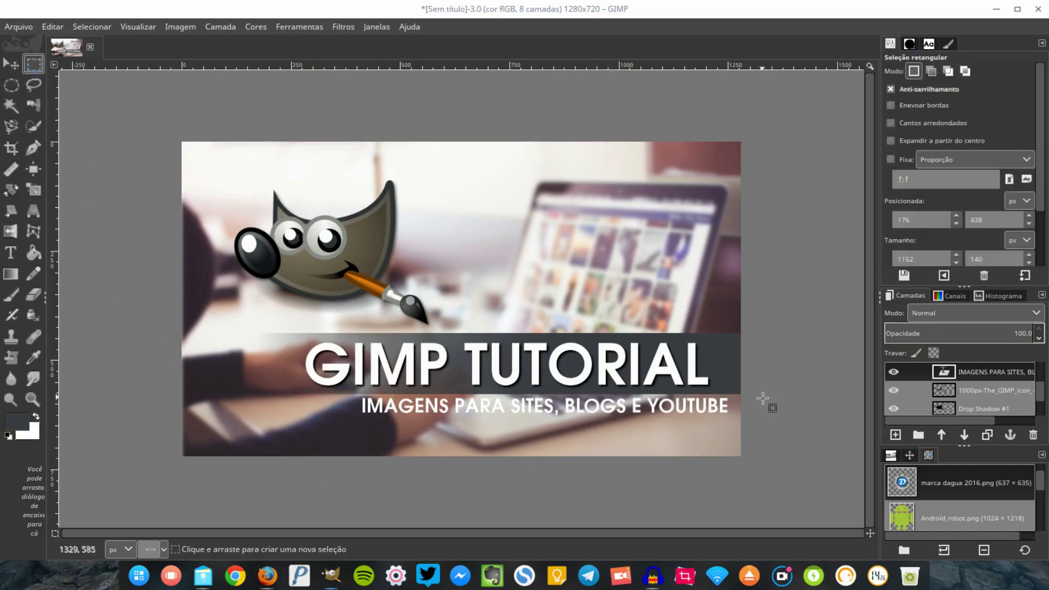
# Draw a white gradient band on a new layer behind the subtitle, then raise the subtitle layer topmost
pyautogui.click(896, 434)
pyautogui.click(958, 537)
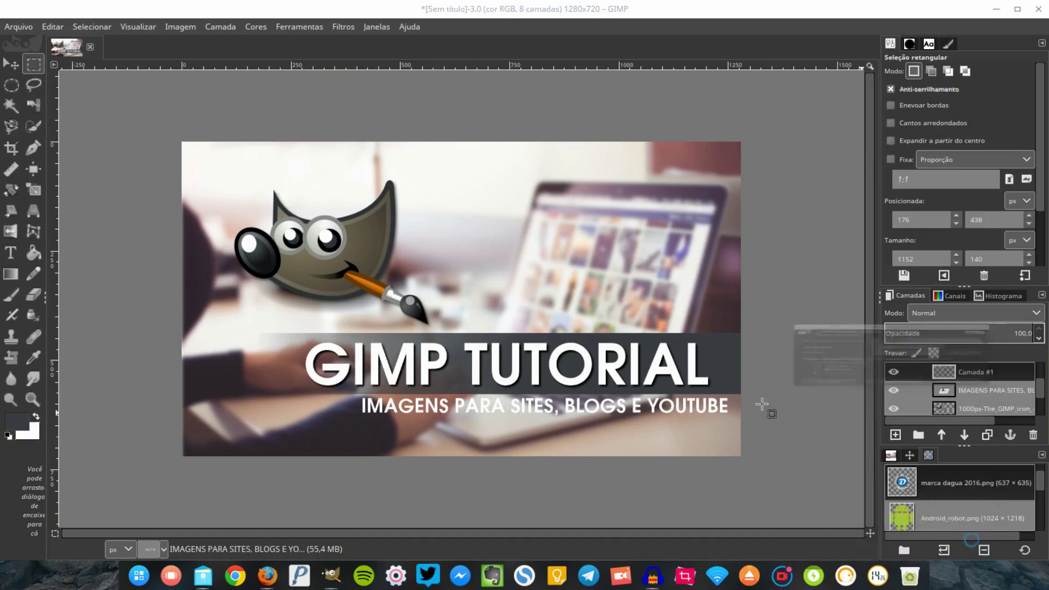
pyautogui.moveTo(755, 395); pyautogui.dragTo(313, 420)
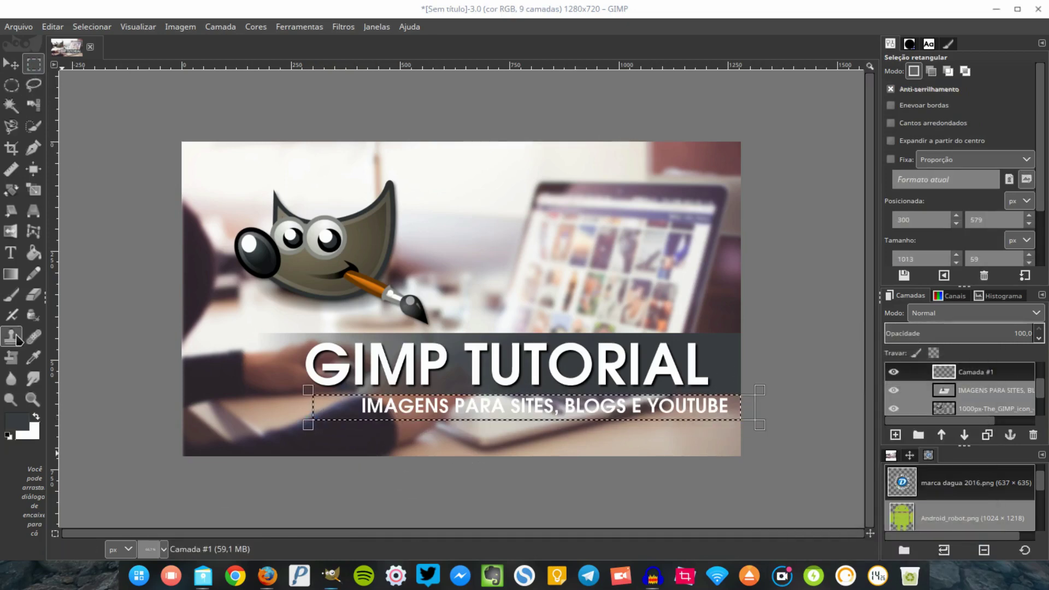
pyautogui.click(36, 418)
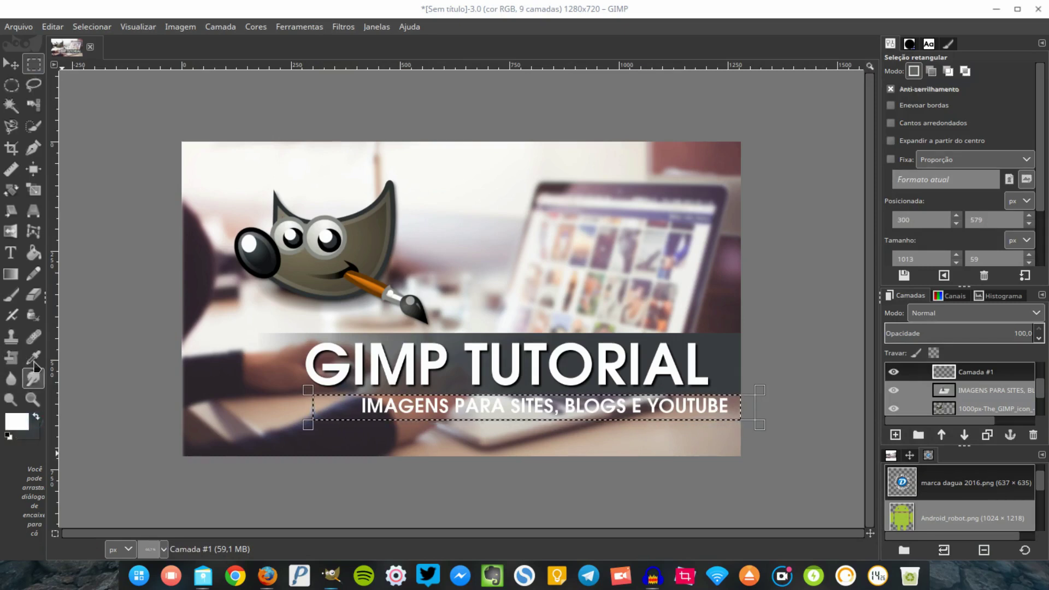
pyautogui.click(10, 274)
pyautogui.moveTo(736, 408)
pyautogui.mouseDown()
pyautogui.moveTo(350, 408)
pyautogui.moveTo(557, 435)
pyautogui.mouseUp()
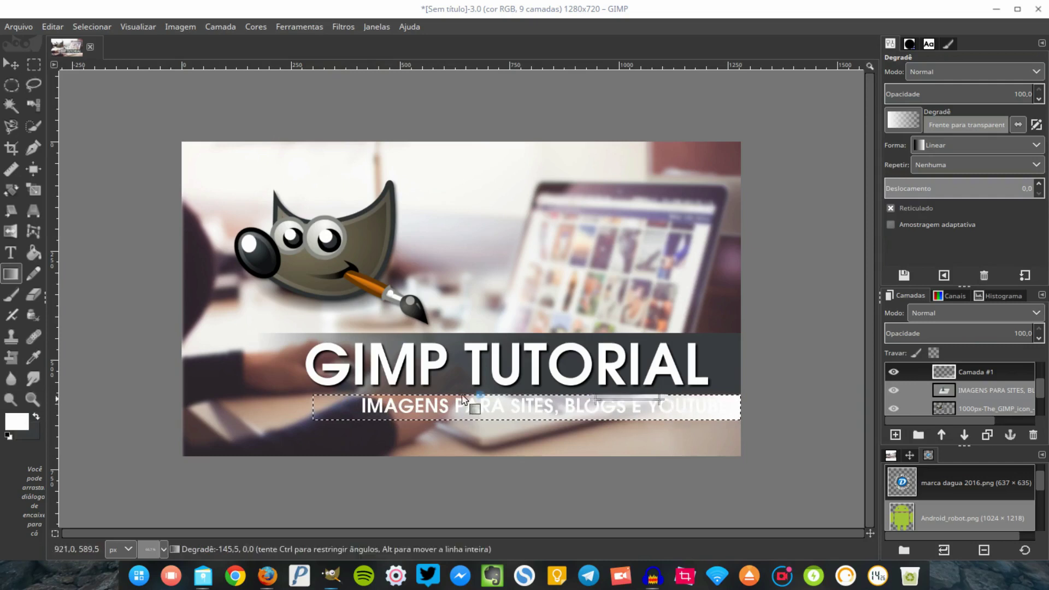
pyautogui.hotkey('ctrl', 'shift', 'a')
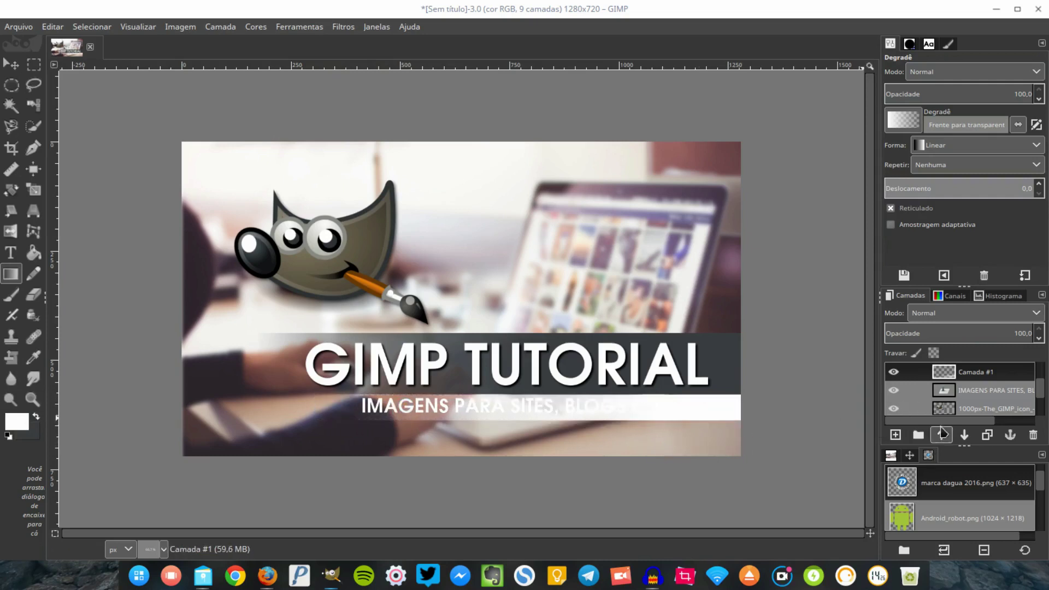
pyautogui.moveTo(986, 390)
pyautogui.mouseDown()
pyautogui.moveTo(984, 372)
pyautogui.moveTo(974, 408)
pyautogui.mouseUp()
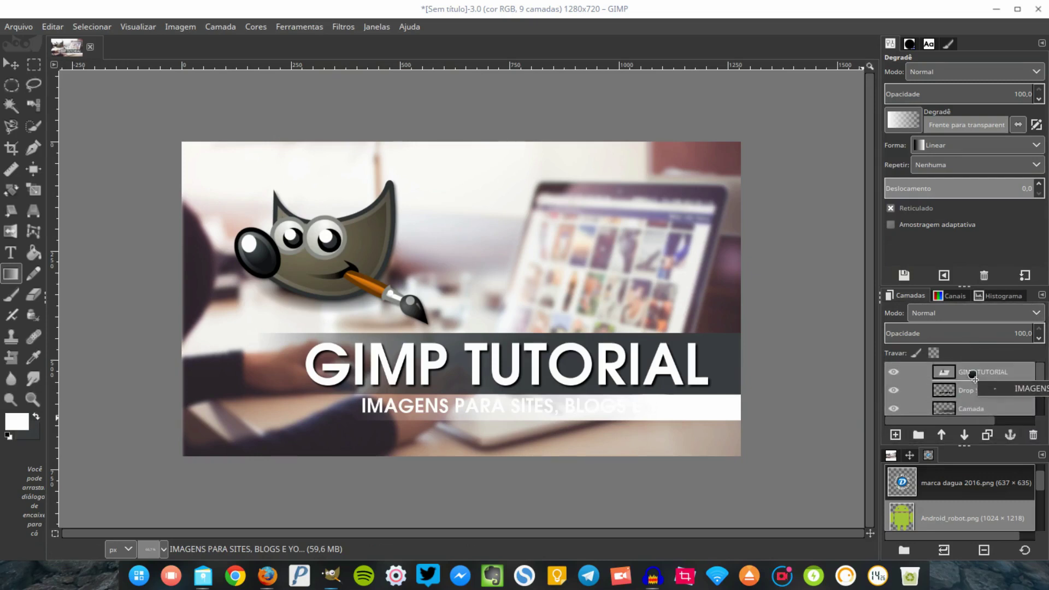
pyautogui.moveTo(974, 408); pyautogui.dragTo(972, 370)
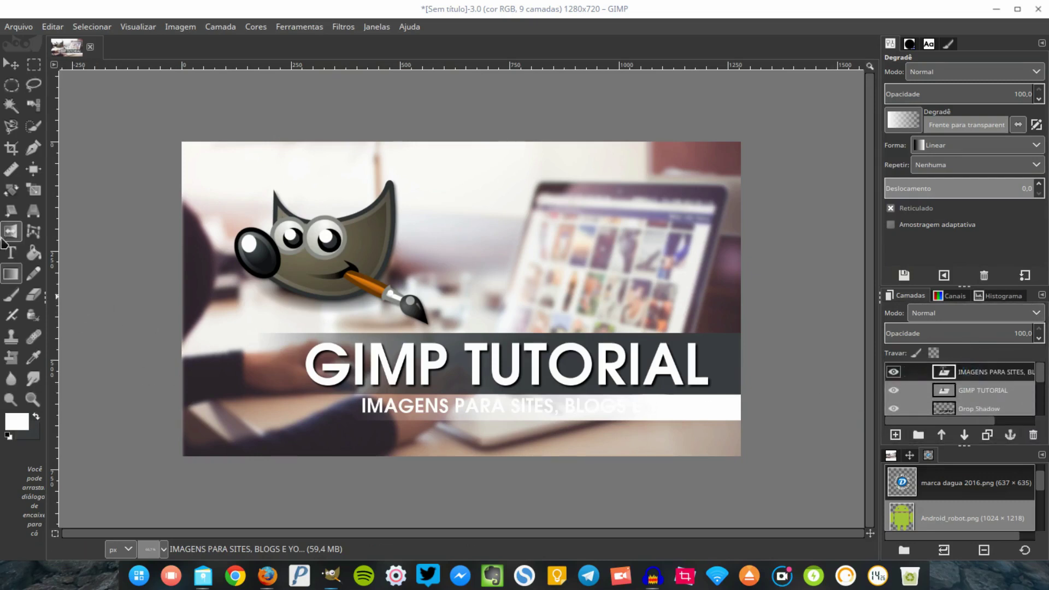
# Recolour the subtitle text dark grey (393d41), sampled from the title band
pyautogui.click(10, 252)
pyautogui.doubleClick(566, 403)
pyautogui.tripleClick(566, 403)
pyautogui.click(570, 373)
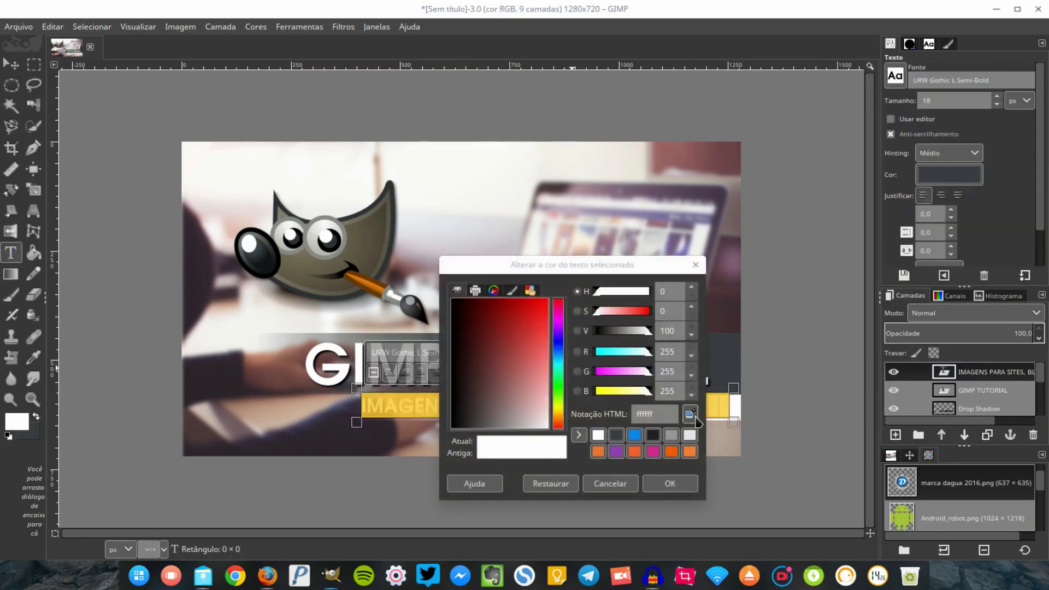
pyautogui.click(692, 416)
pyautogui.click(737, 343)
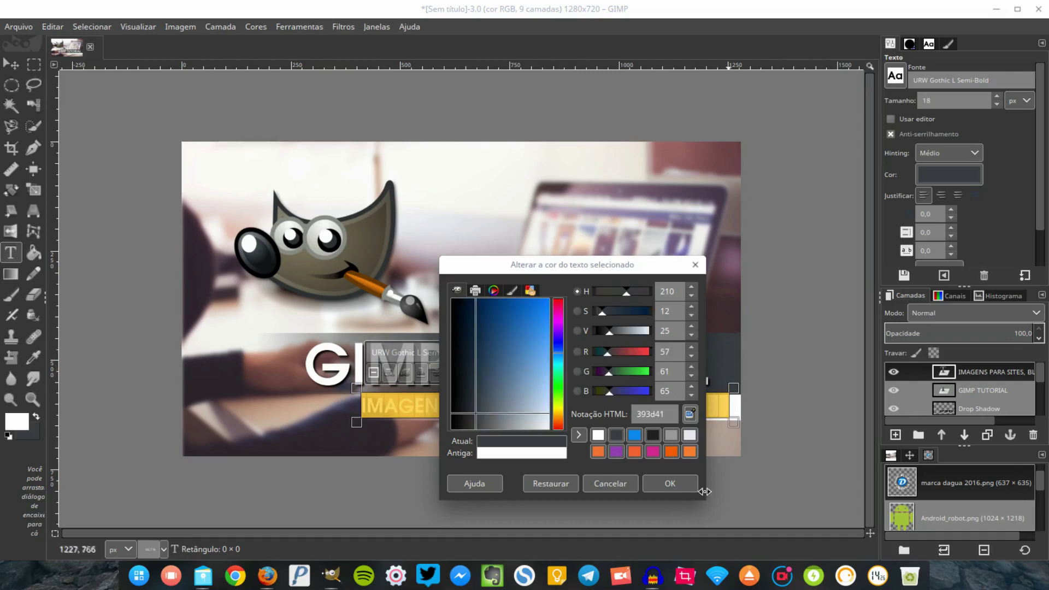
pyautogui.click(675, 484)
# Nudge the subtitle slightly right and open the white band layer's options
pyautogui.click(11, 65)
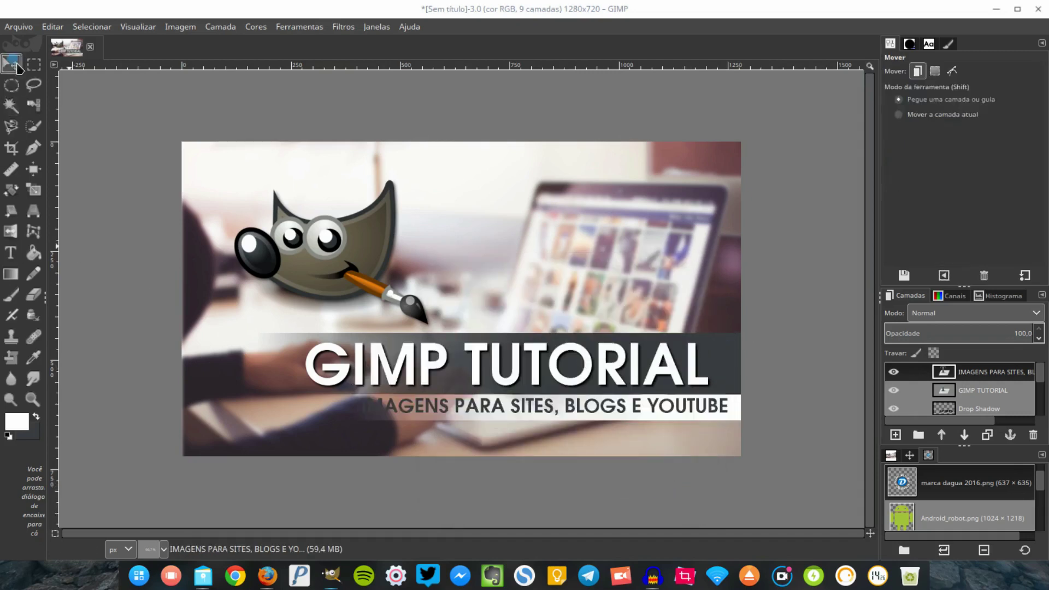
pyautogui.click(719, 416)
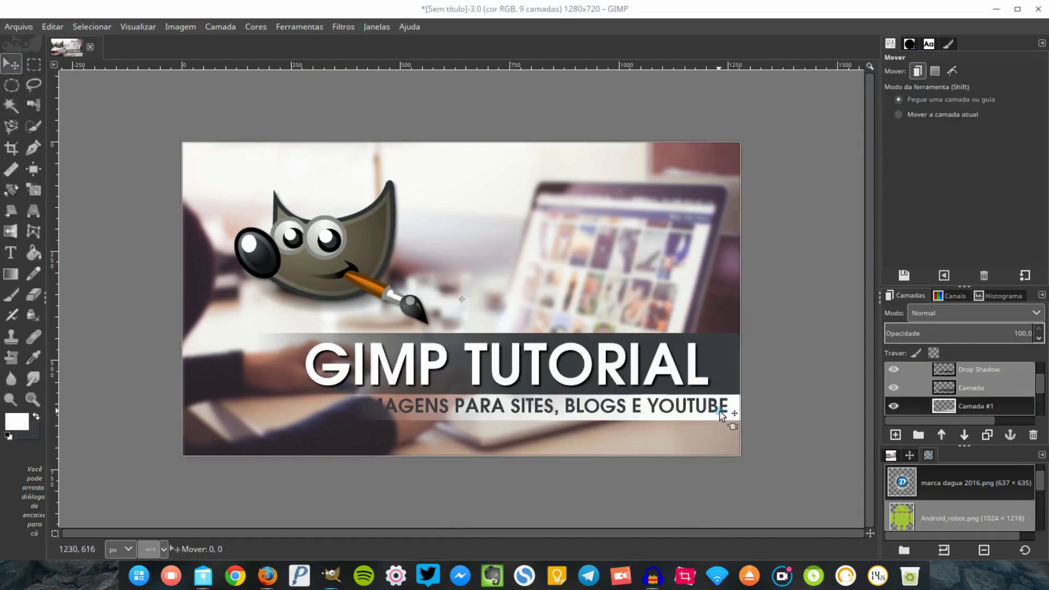
pyautogui.scroll(2, 541, 418)
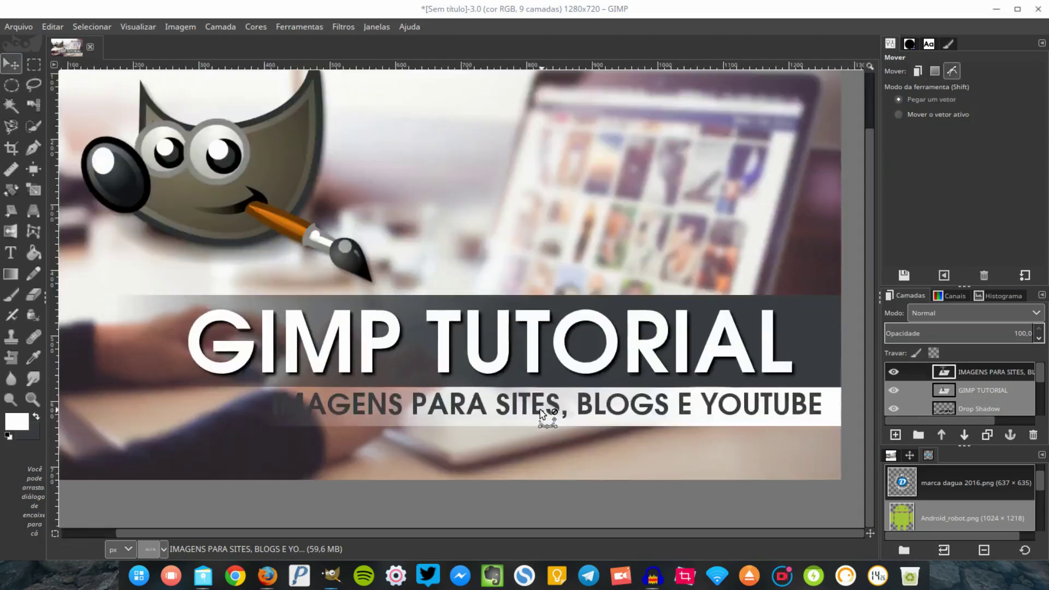
pyautogui.scroll(2, 544, 417)
pyautogui.moveTo(569, 413); pyautogui.dragTo(582, 414)
pyautogui.scroll(-4, 583, 414)
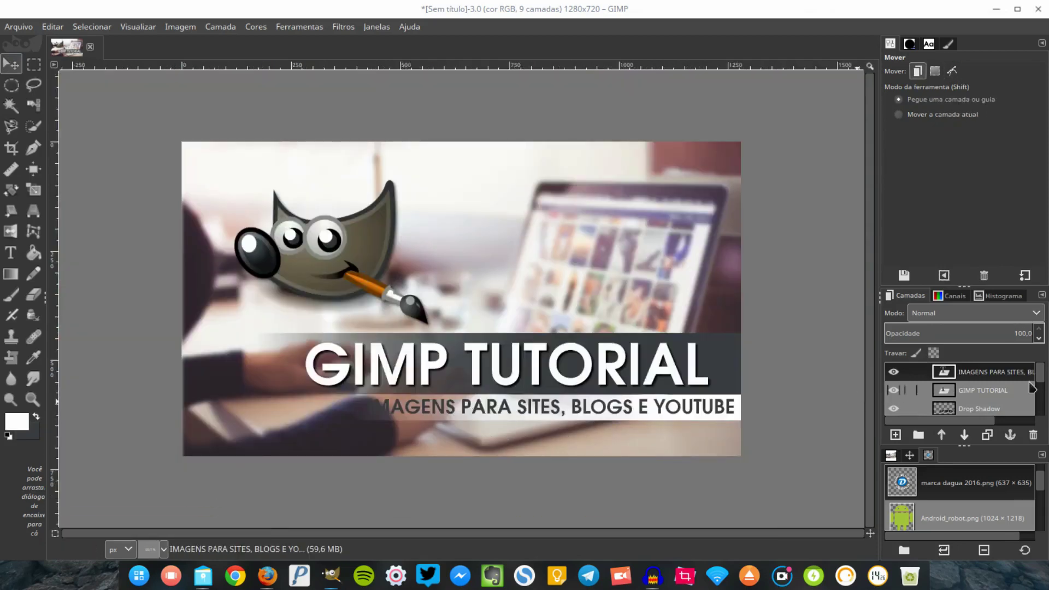
pyautogui.scroll(-2, 1028, 388)
pyautogui.scroll(-2, 1009, 385)
pyautogui.rightClick(995, 388)
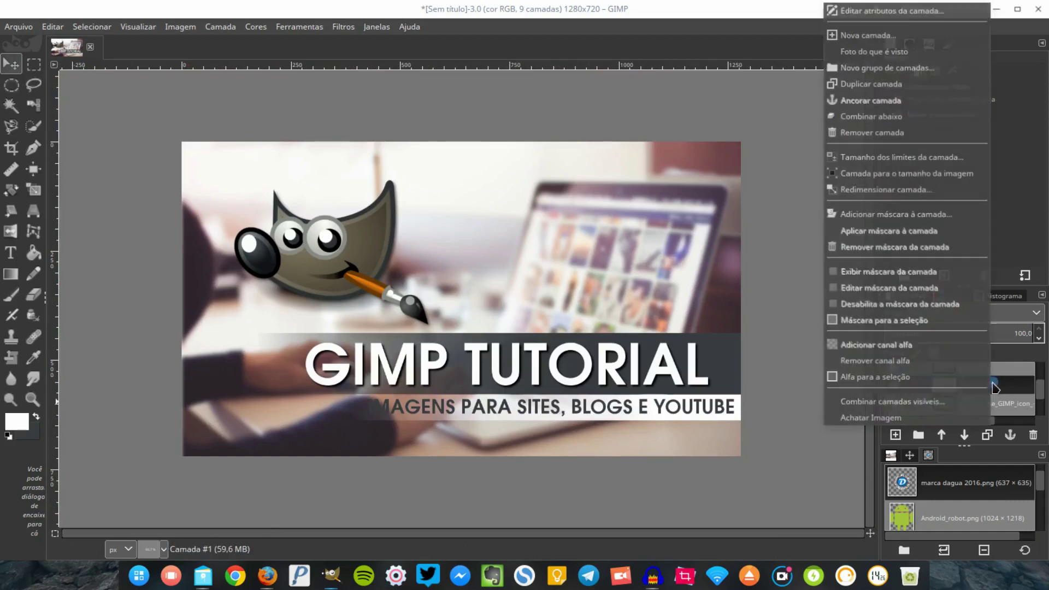
# Hide the first white band layer and select a strip around the subtitle
pyautogui.click(1012, 393)
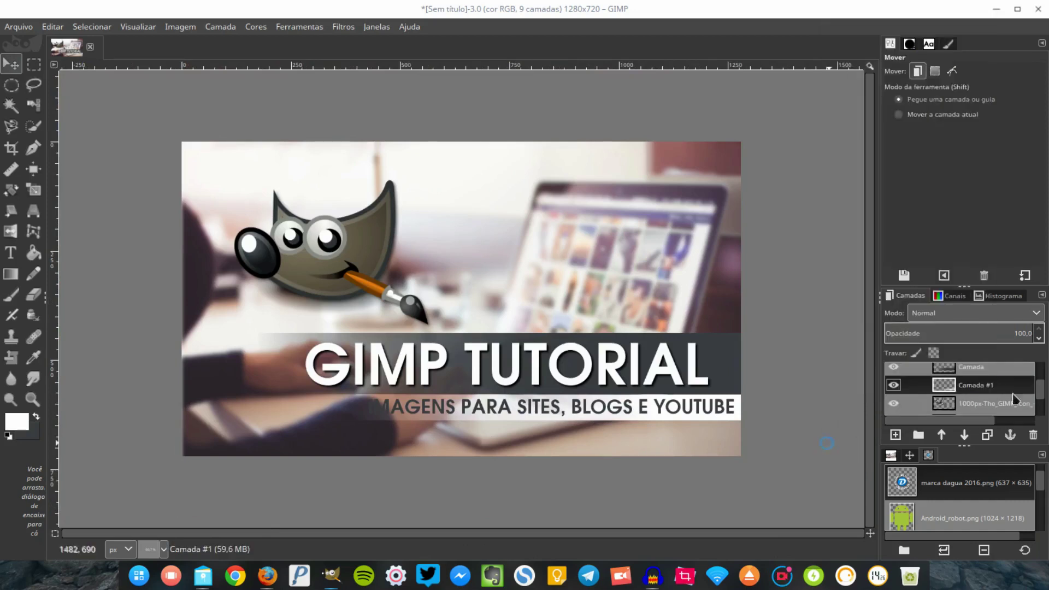
pyautogui.click(894, 385)
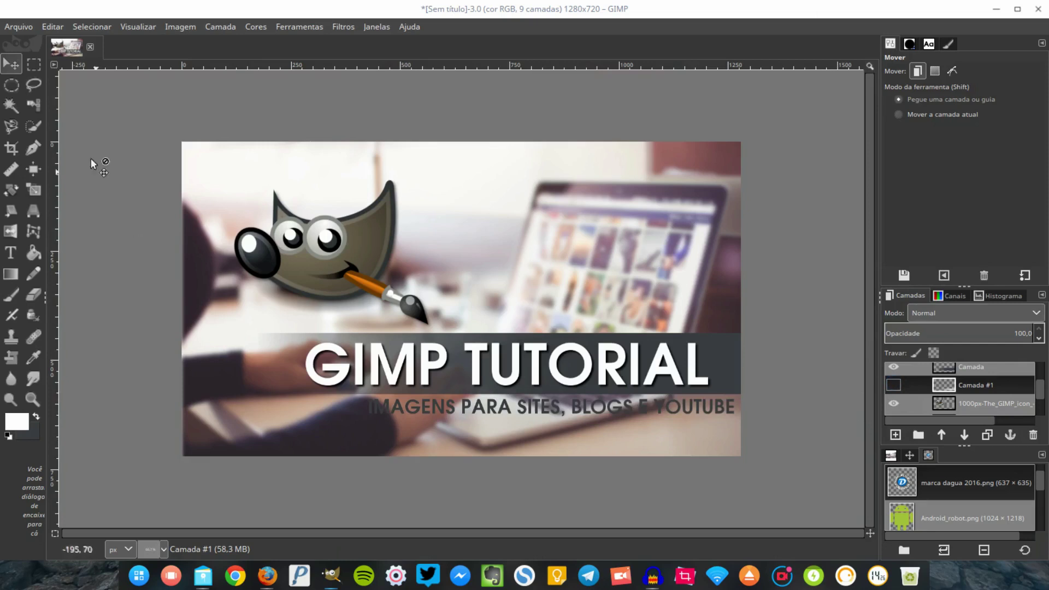
pyautogui.click(35, 61)
pyautogui.moveTo(753, 393); pyautogui.dragTo(239, 427)
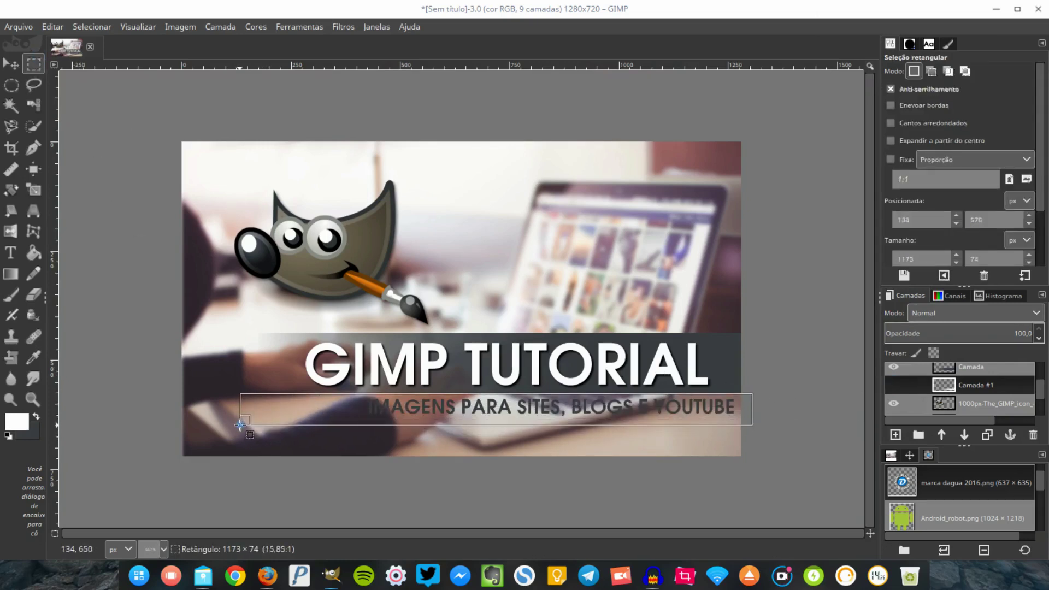
pyautogui.moveTo(239, 427); pyautogui.dragTo(238, 418)
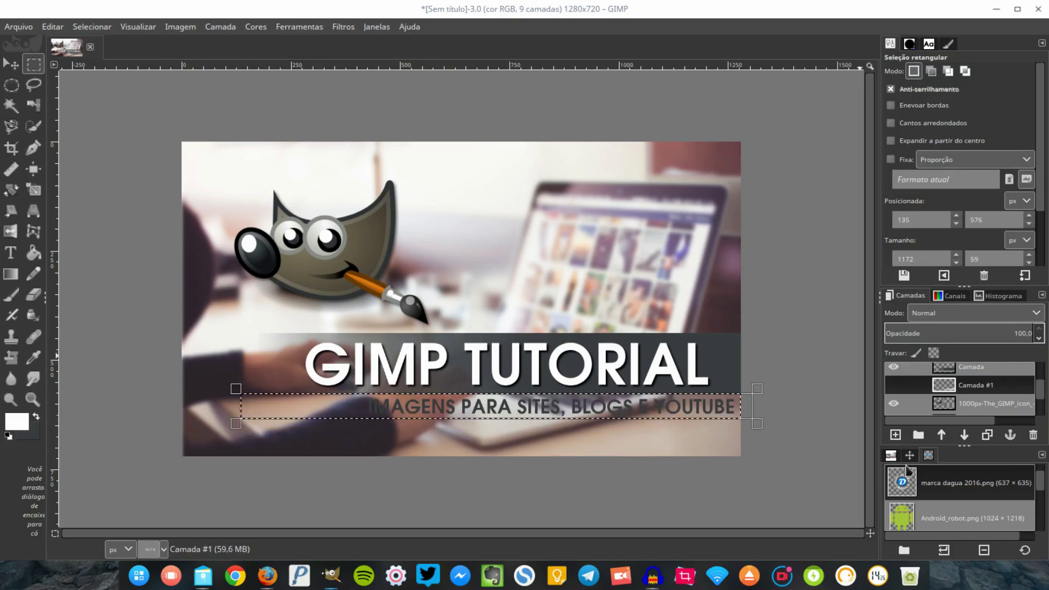
# On a new transparent layer, draw a white gradient fading leftward across the strip, then deselect
pyautogui.click(895, 435)
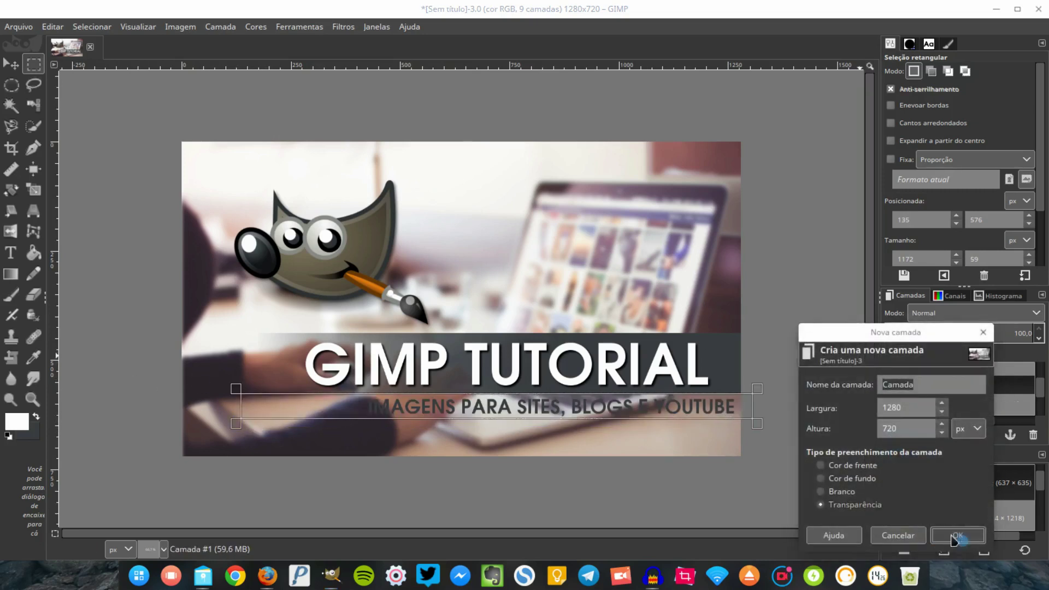
pyautogui.click(961, 537)
pyautogui.click(11, 273)
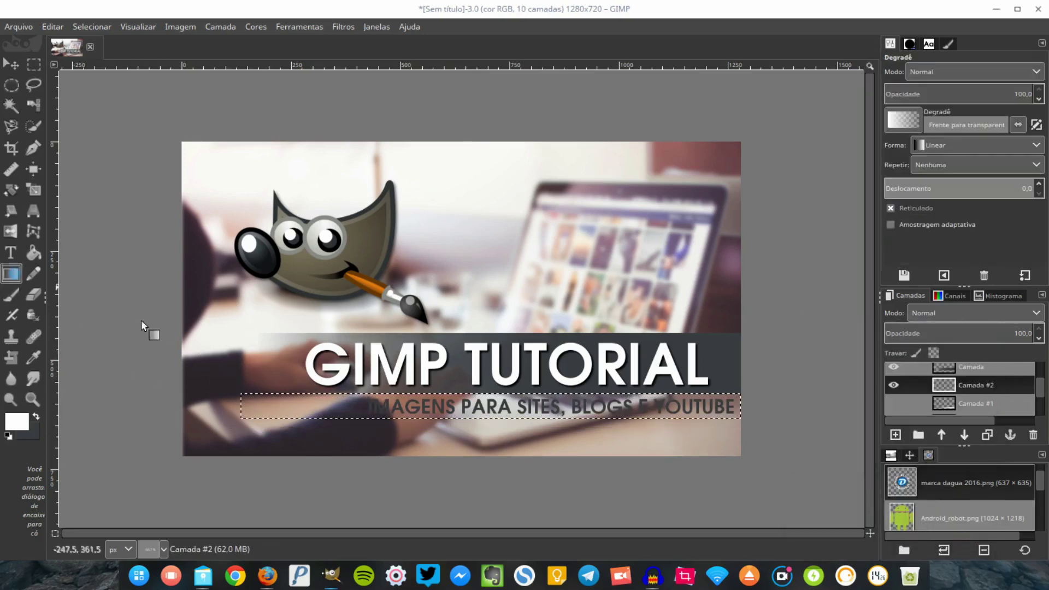
pyautogui.moveTo(738, 414); pyautogui.dragTo(247, 417)
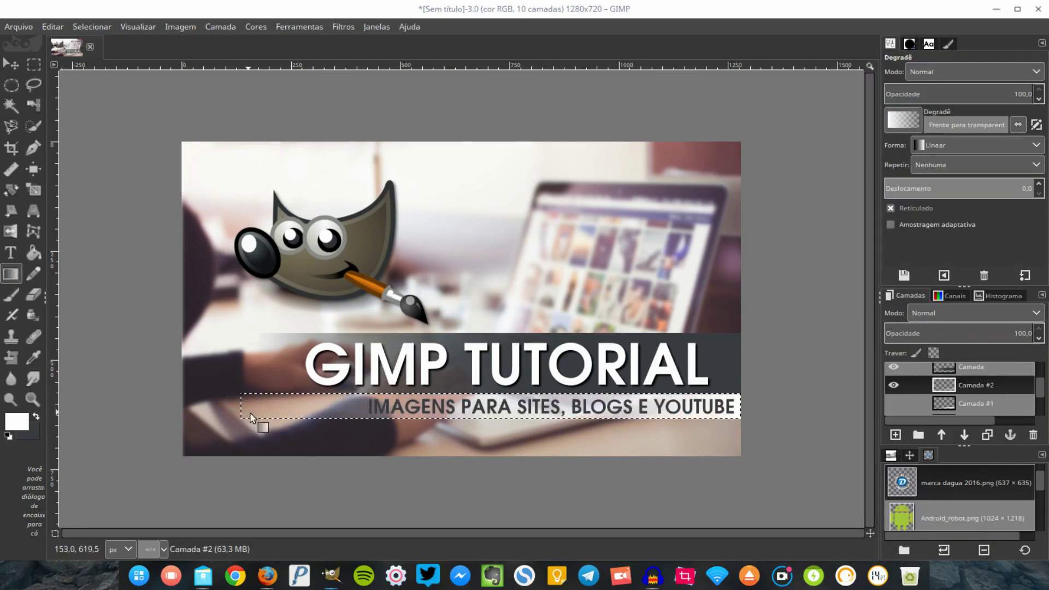
pyautogui.moveTo(656, 415); pyautogui.dragTo(432, 413)
pyautogui.hotkey('ctrl', 'shift', 'a')
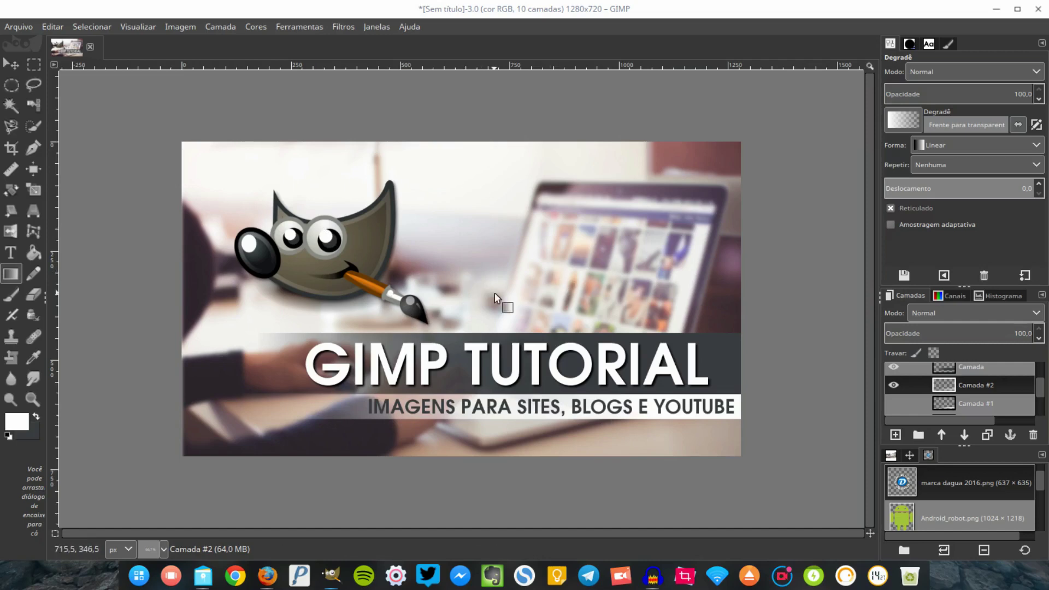
# Open pose07.png from Dropbox > CANAL > BASE > AberturaDIOLINUX as a new layer
pyautogui.click(23, 27)
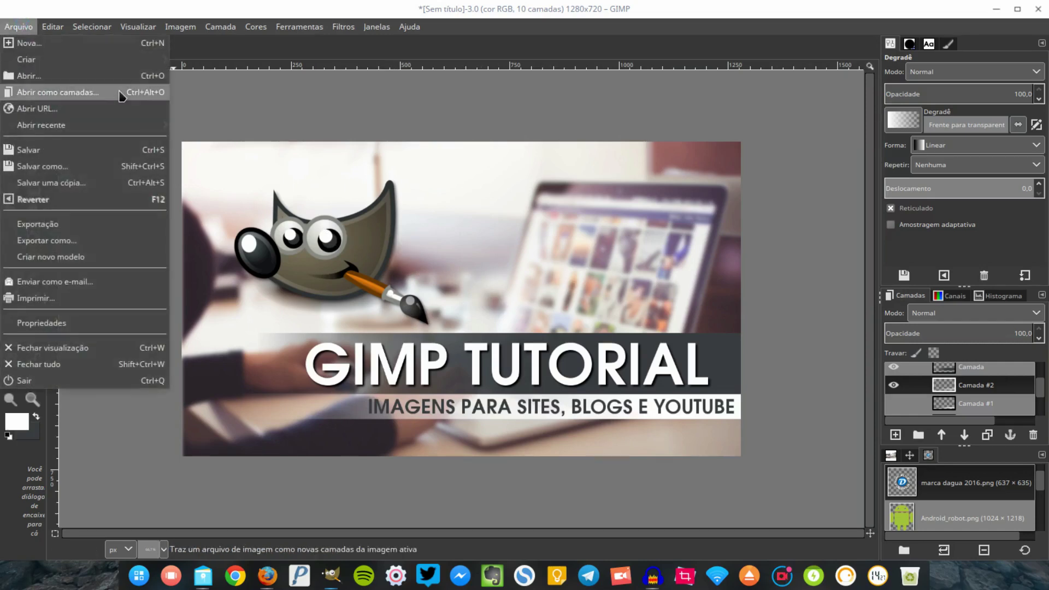
pyautogui.click(120, 97)
pyautogui.scroll(-2, 288, 299)
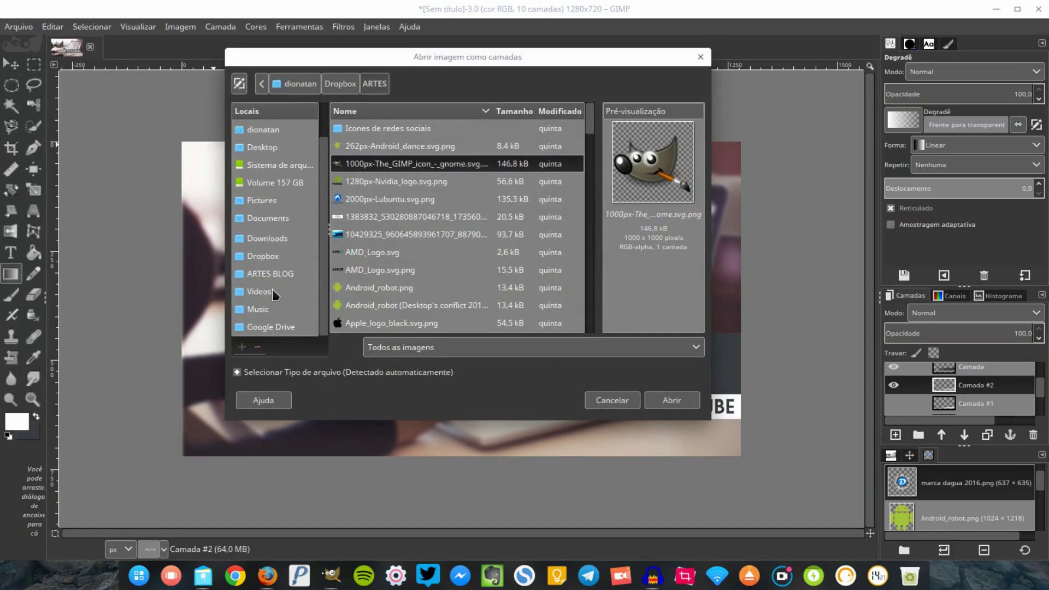
pyautogui.click(279, 259)
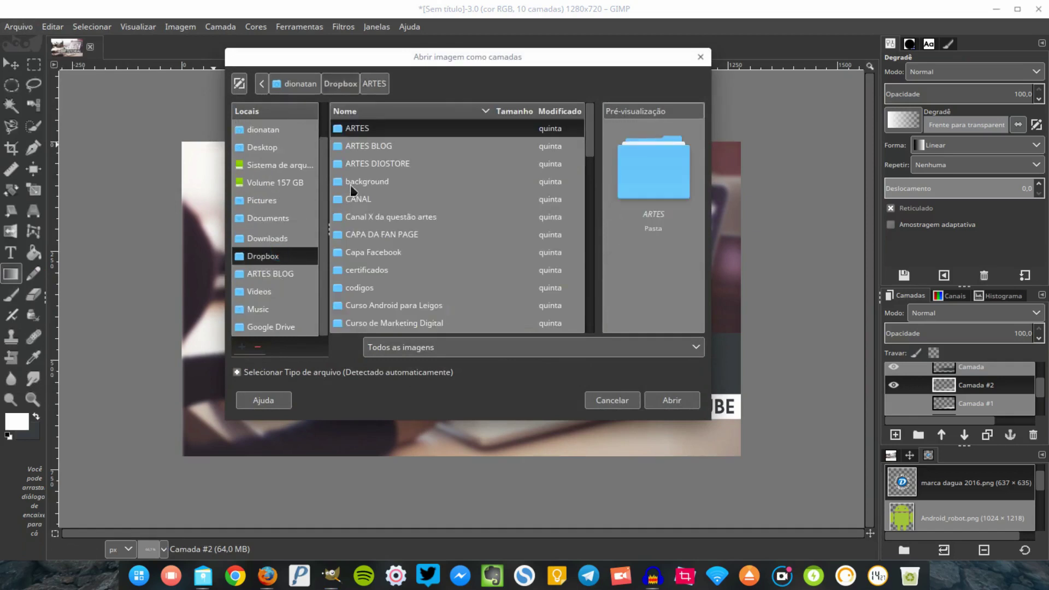
pyautogui.doubleClick(374, 200)
pyautogui.doubleClick(370, 148)
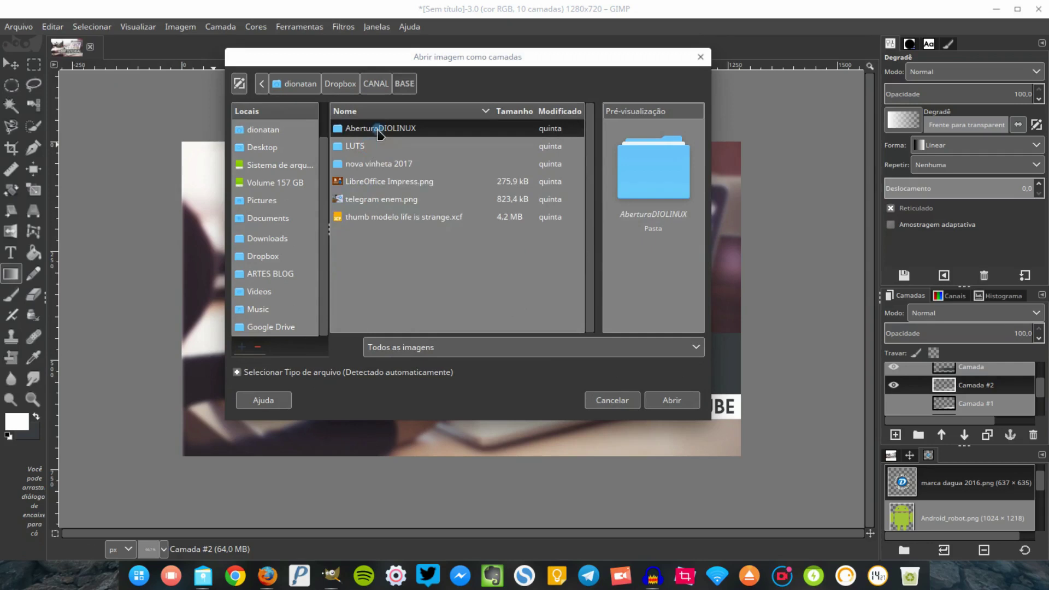
pyautogui.doubleClick(379, 133)
pyautogui.click(374, 216)
pyautogui.click(446, 270)
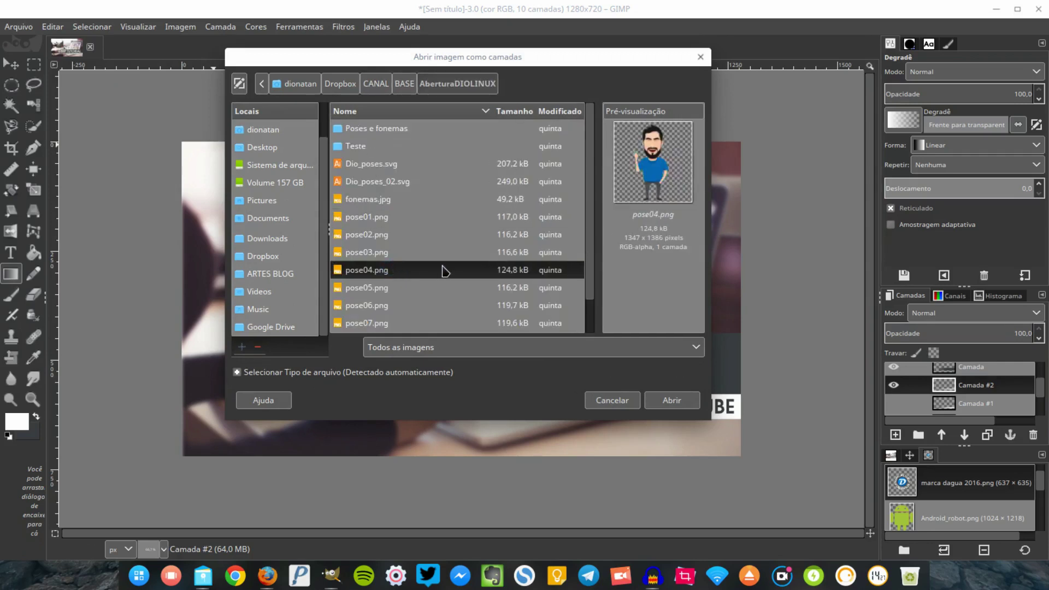
pyautogui.press('Down')
pyautogui.press('Down')
pyautogui.press('Down')
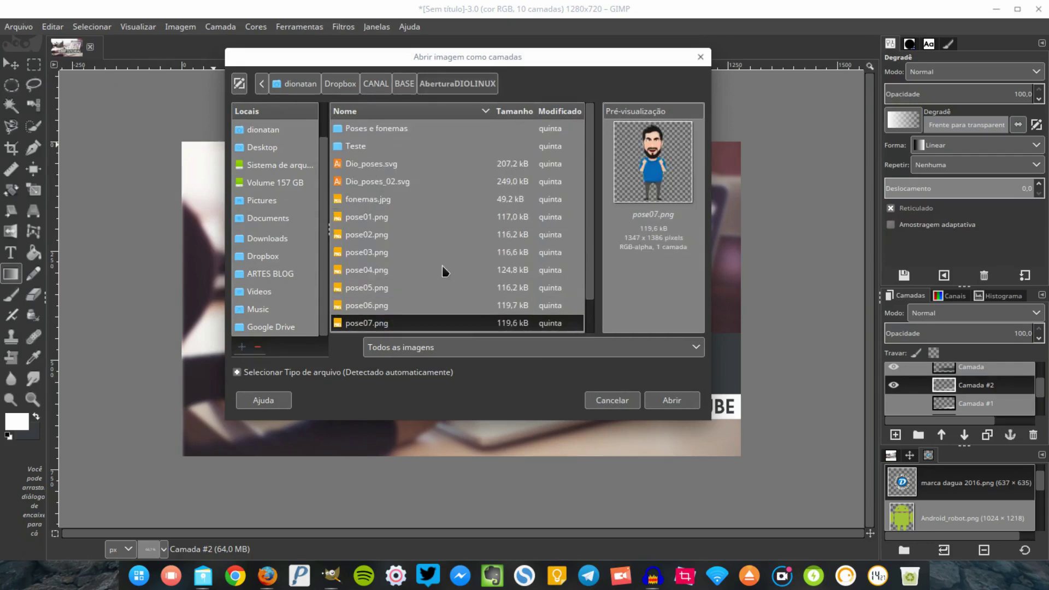
pyautogui.press('Return')
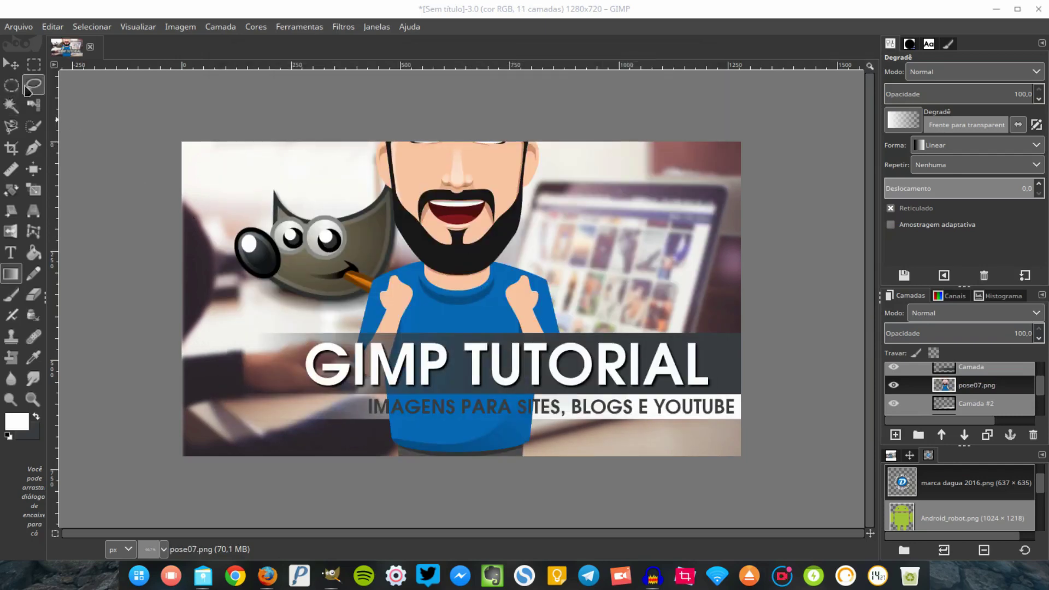
# Move the cartoon character to the right side of the canvas
pyautogui.click(12, 67)
pyautogui.moveTo(468, 241); pyautogui.dragTo(620, 292)
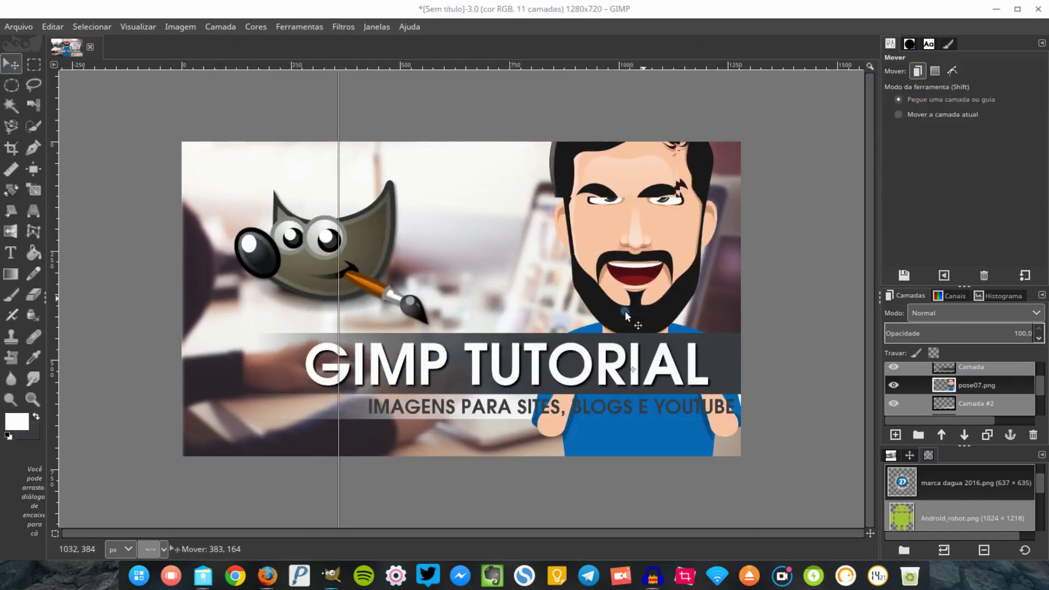
pyautogui.moveTo(621, 291); pyautogui.dragTo(620, 291)
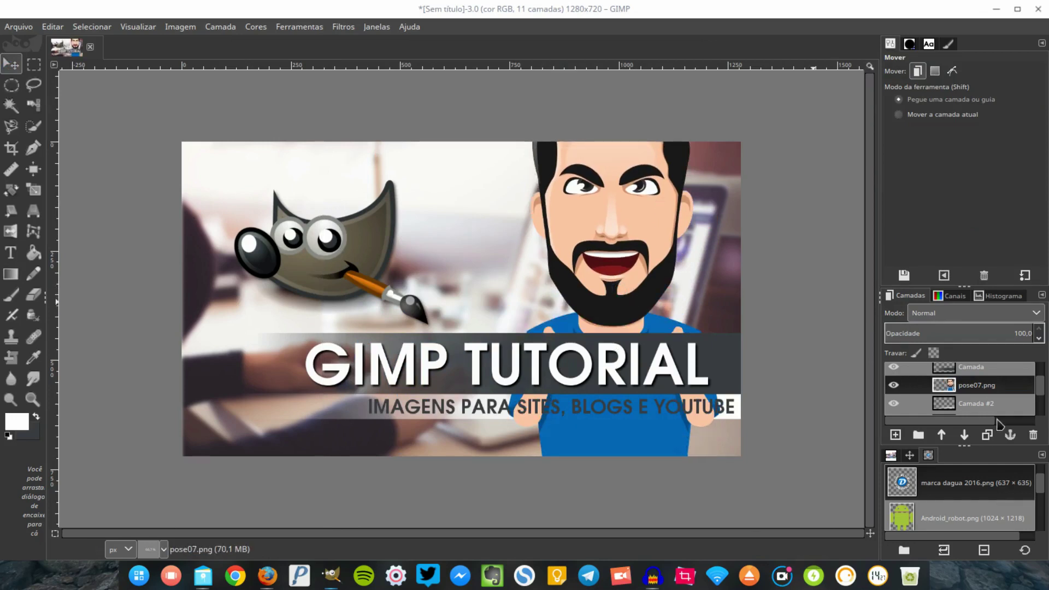
# Place the pose07.png layer below Drop Shadow #1 and begin scaling it
pyautogui.moveTo(981, 388); pyautogui.dragTo(974, 404)
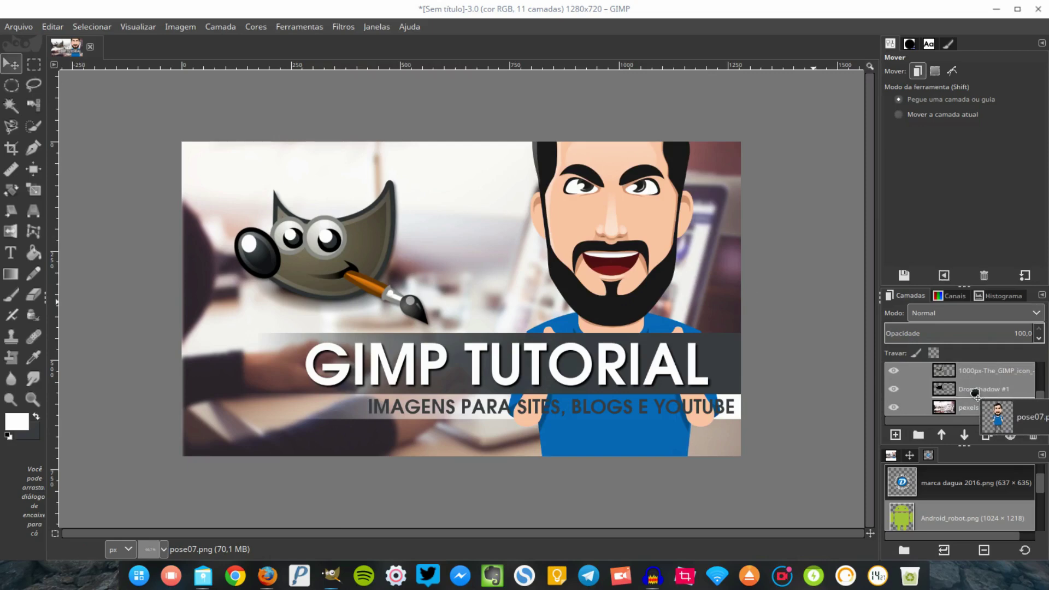
pyautogui.moveTo(975, 405); pyautogui.dragTo(952, 398)
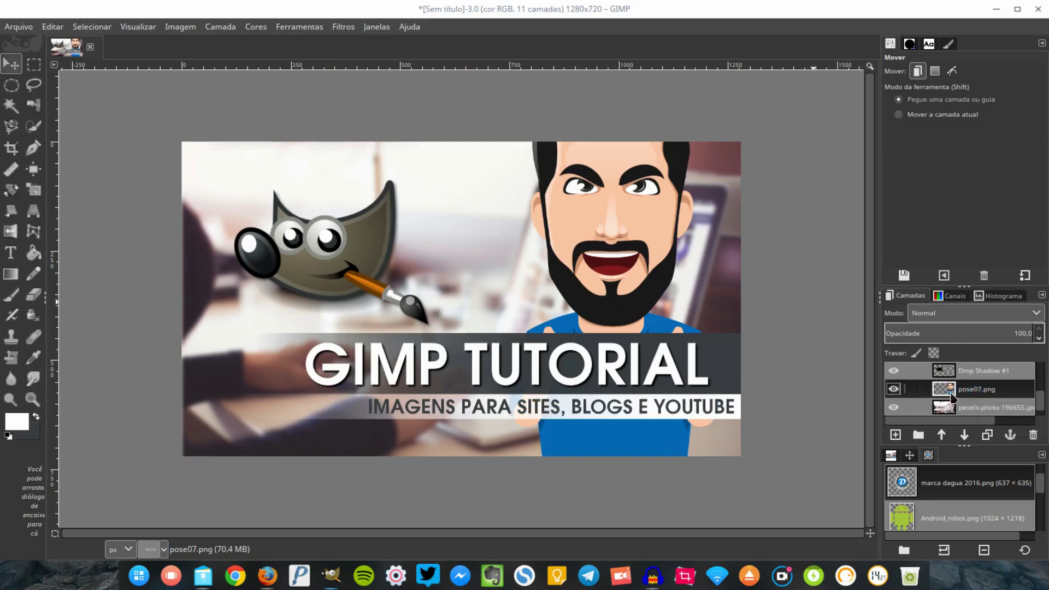
pyautogui.click(33, 190)
pyautogui.click(672, 218)
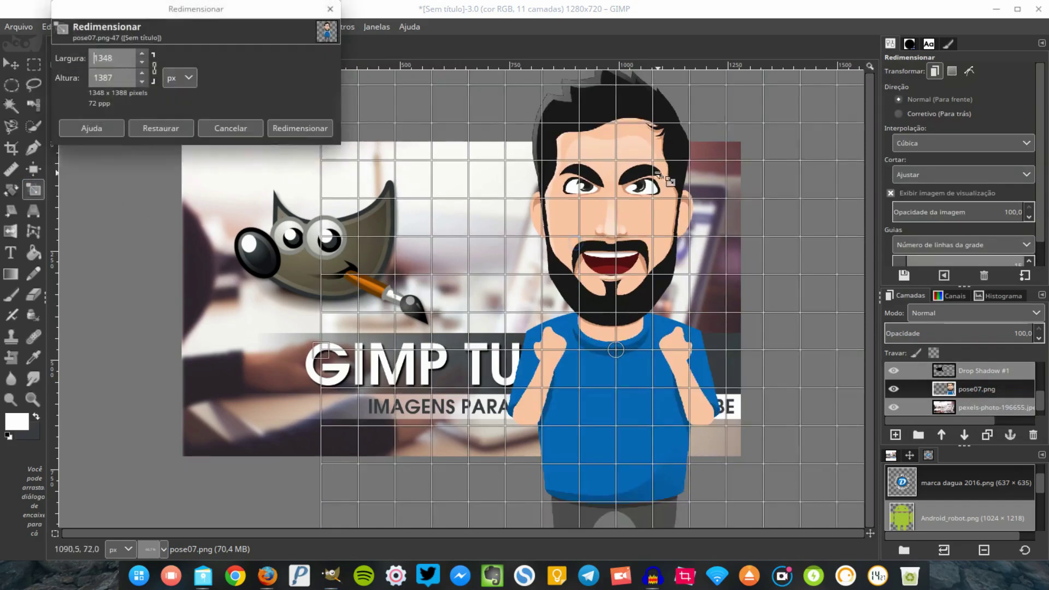
# Scale the cartoon character down to about 804×827
pyautogui.moveTo(437, 471)
pyautogui.mouseDown()
pyautogui.moveTo(474, 356)
pyautogui.moveTo(496, 325)
pyautogui.mouseUp()
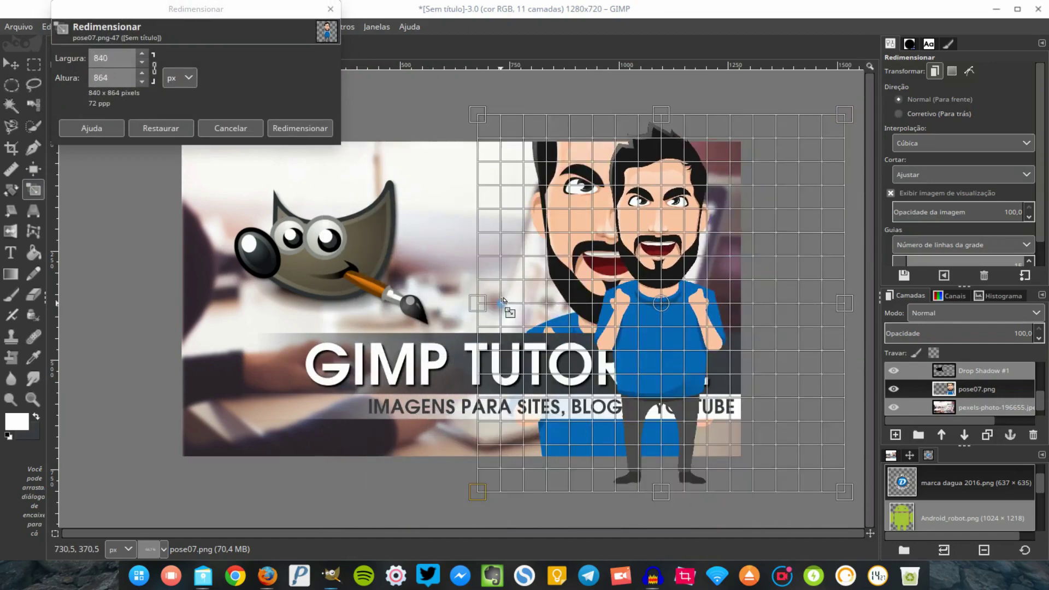
pyautogui.click(300, 128)
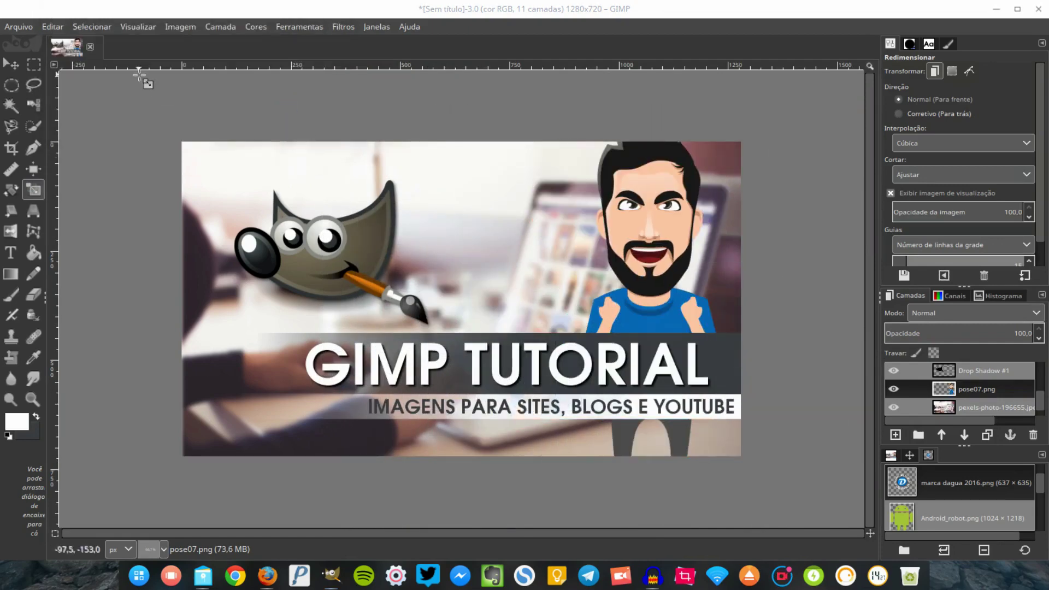
pyautogui.click(33, 63)
pyautogui.moveTo(635, 308); pyautogui.dragTo(631, 333)
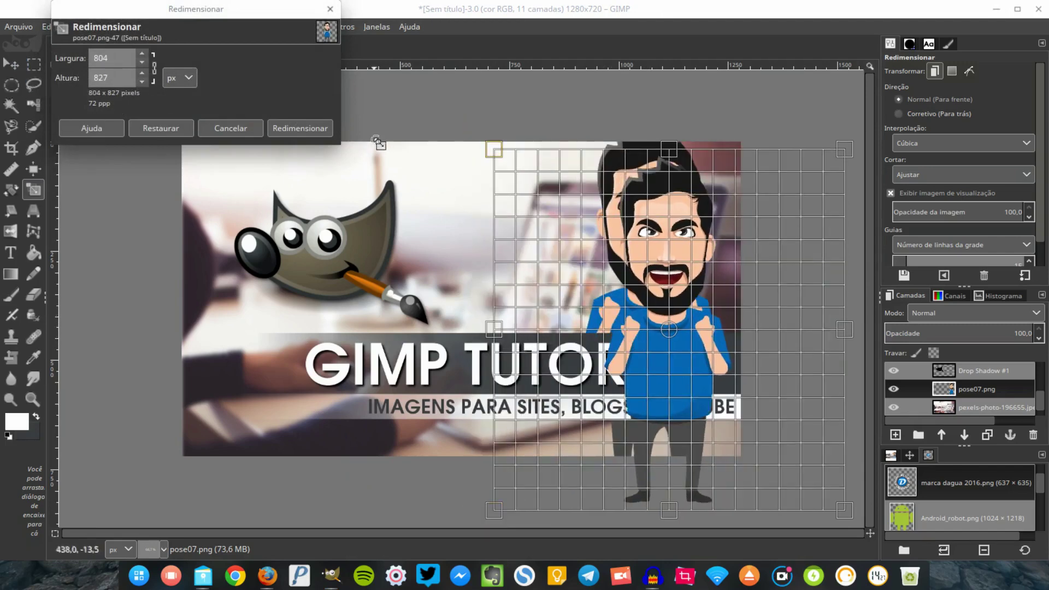
pyautogui.click(329, 129)
# Rotate the cartoon character to roughly -49 degrees
pyautogui.click(11, 190)
pyautogui.moveTo(686, 232)
pyautogui.mouseDown()
pyautogui.moveTo(510, 262)
pyautogui.moveTo(382, 180)
pyautogui.mouseUp()
pyautogui.moveTo(687, 232); pyautogui.dragTo(334, 167)
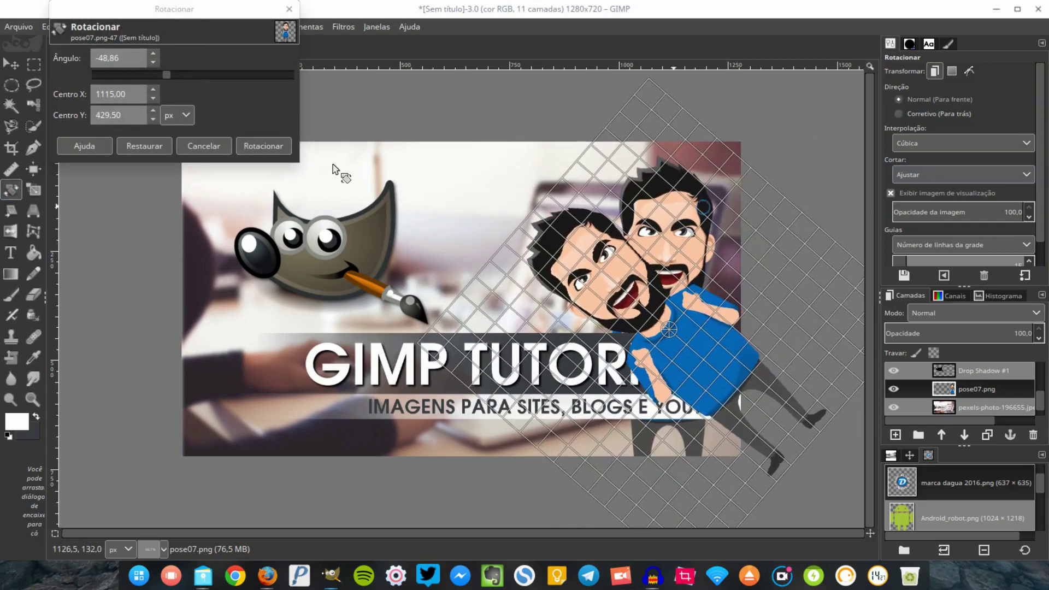
pyautogui.click(282, 145)
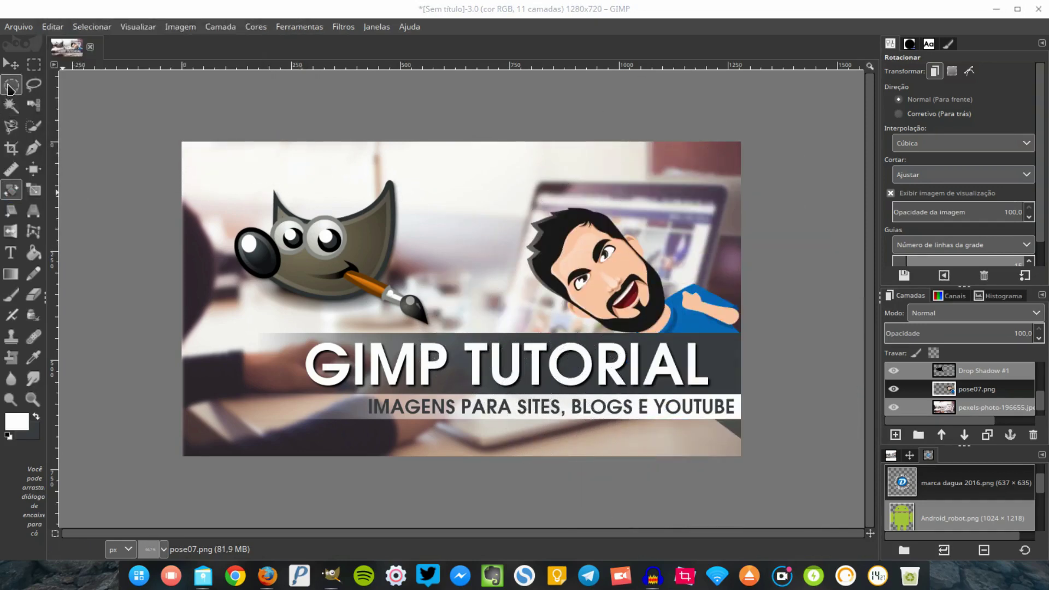
# Shift the rotated pose07 layer up and left so it peeks in from the upper right
pyautogui.press('m')
pyautogui.moveTo(627, 289); pyautogui.dragTo(616, 246)
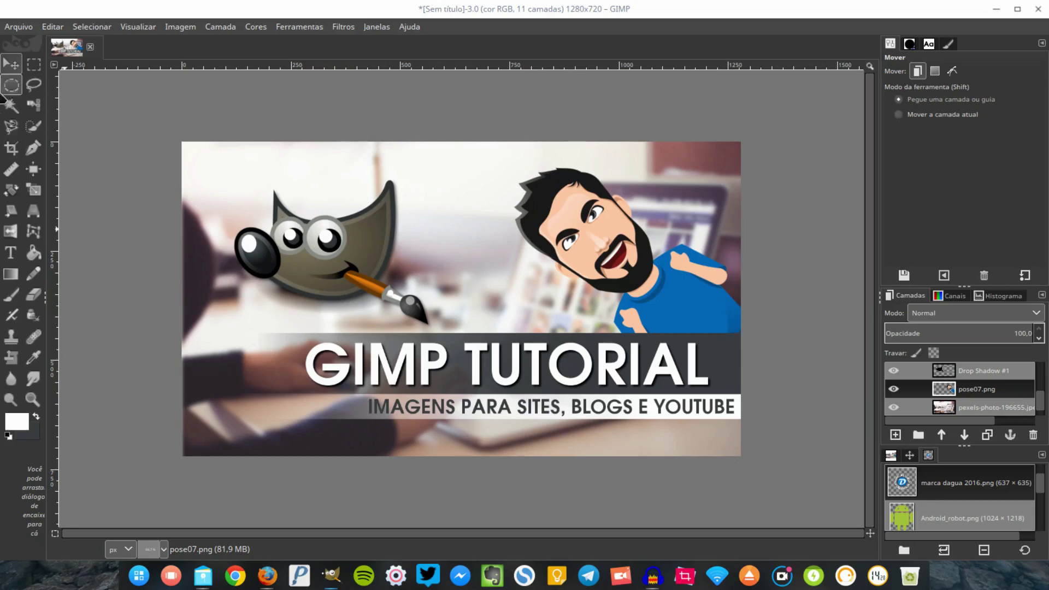
pyautogui.click(22, 26)
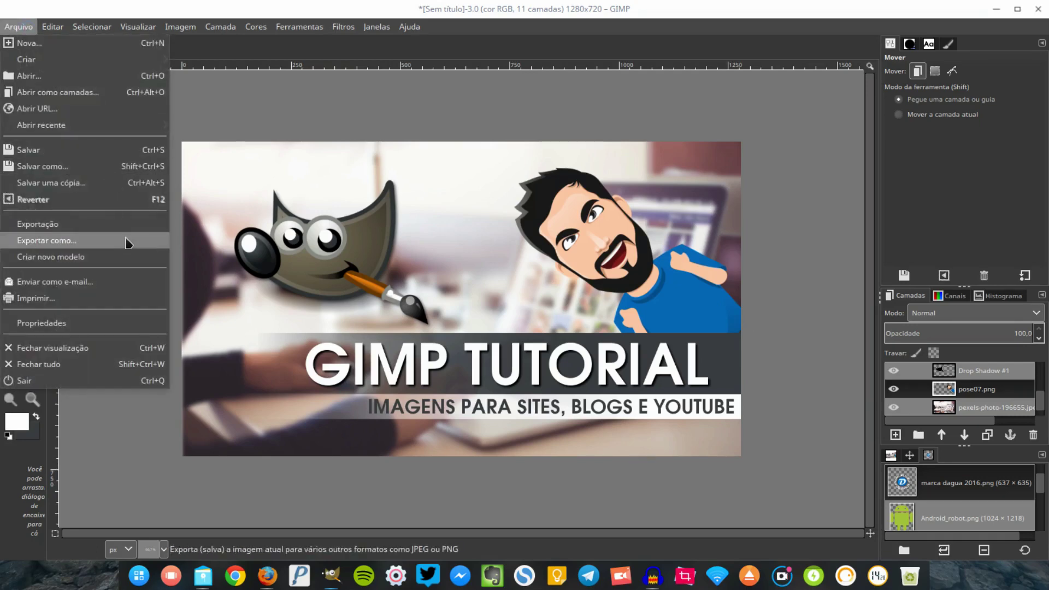
# Export the image to the Desktop as 'como fazer uma thumnail no GIMP.png' with default PNG settings
pyautogui.click(161, 240)
pyautogui.click(83, 187)
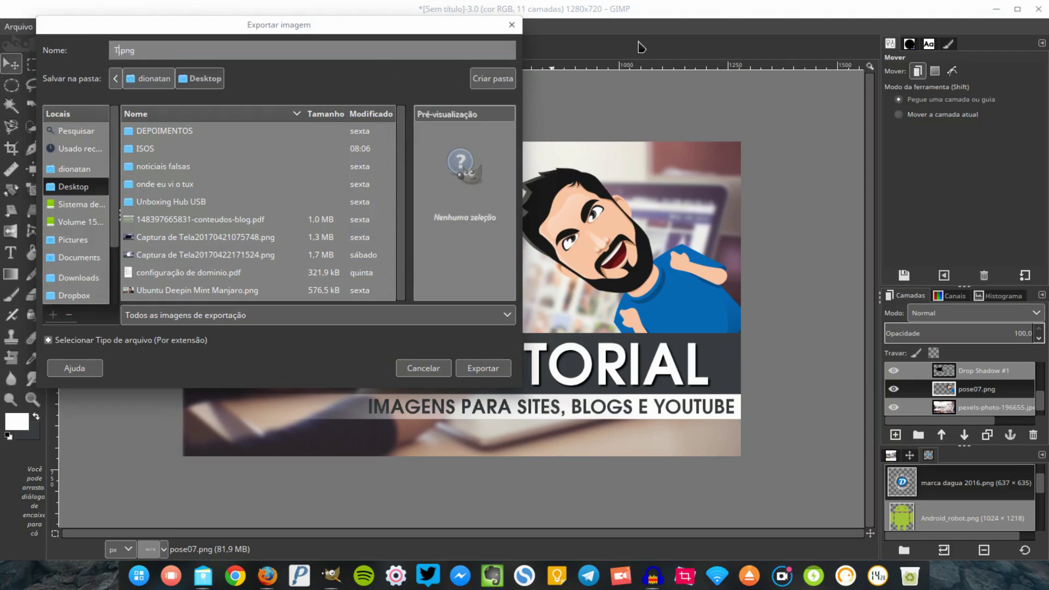
pyautogui.press('BackSpace')
pyautogui.write('C')
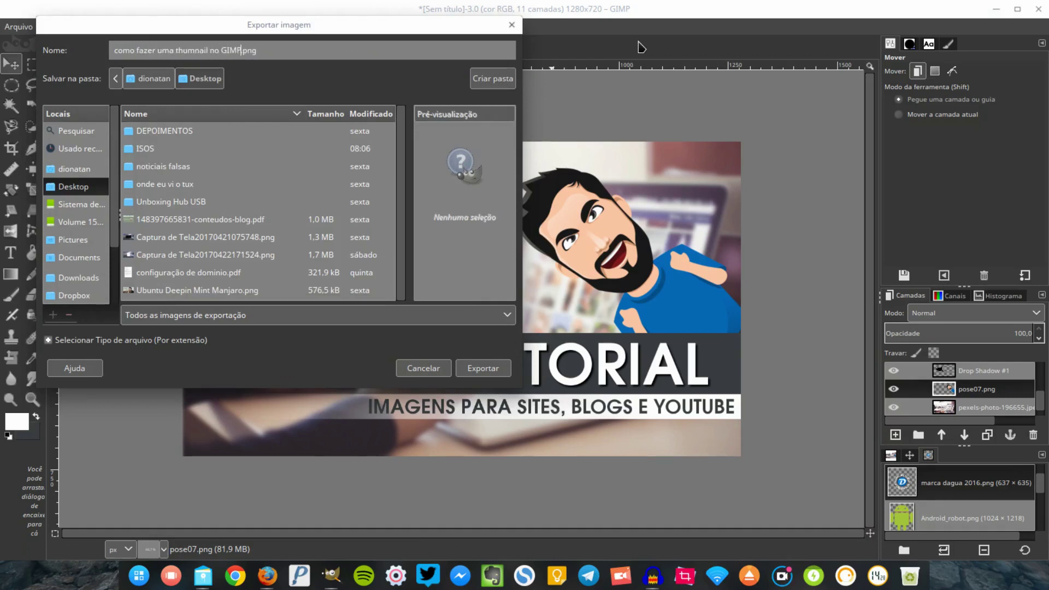
pyautogui.click(492, 370)
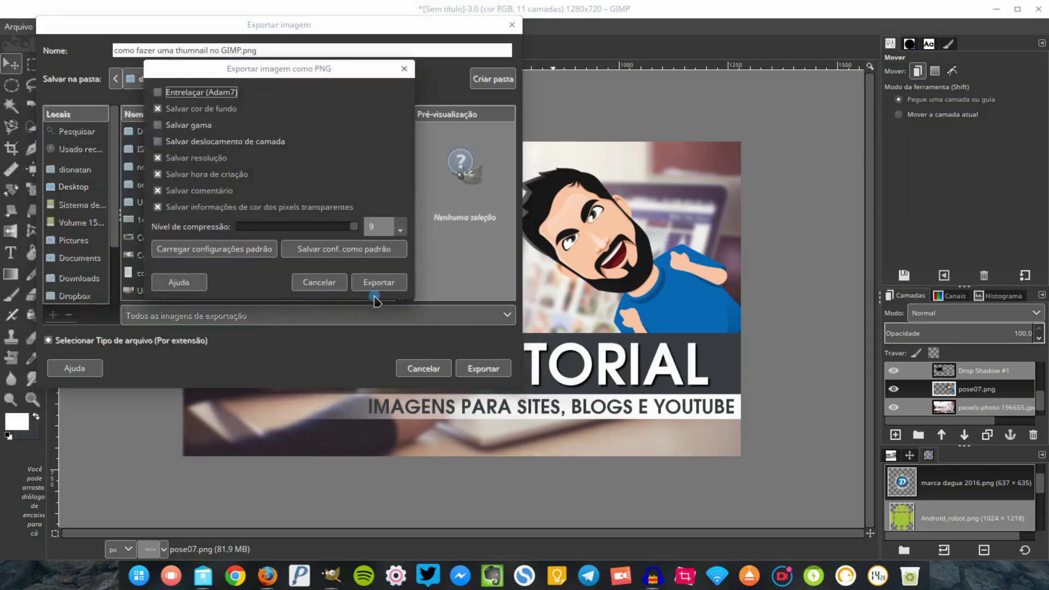
pyautogui.click(380, 285)
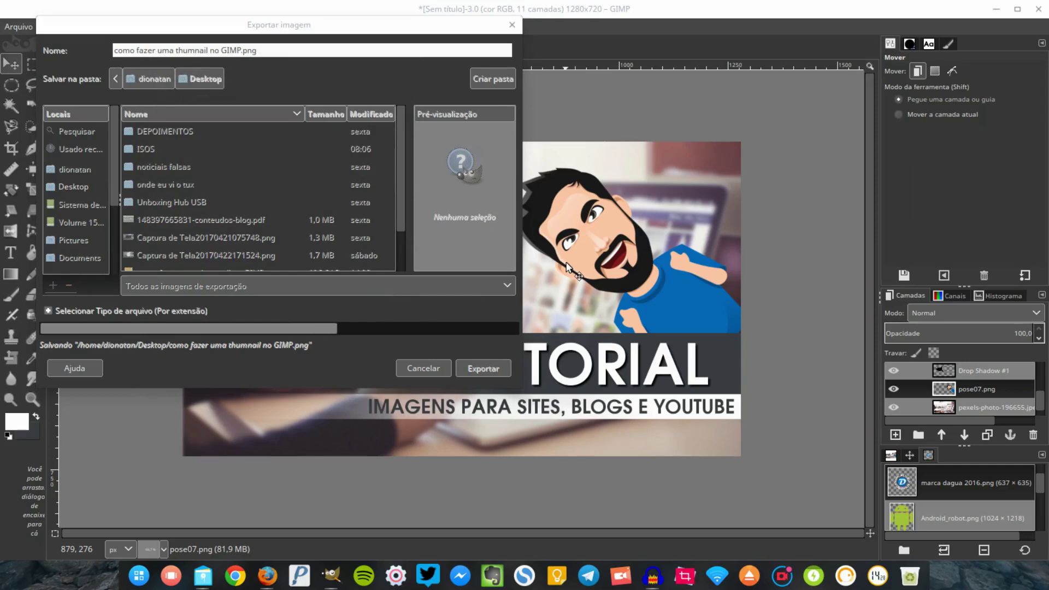
# Open the exported thumbnail from the Desktop folder in the image viewer
pyautogui.click(203, 574)
pyautogui.click(91, 54)
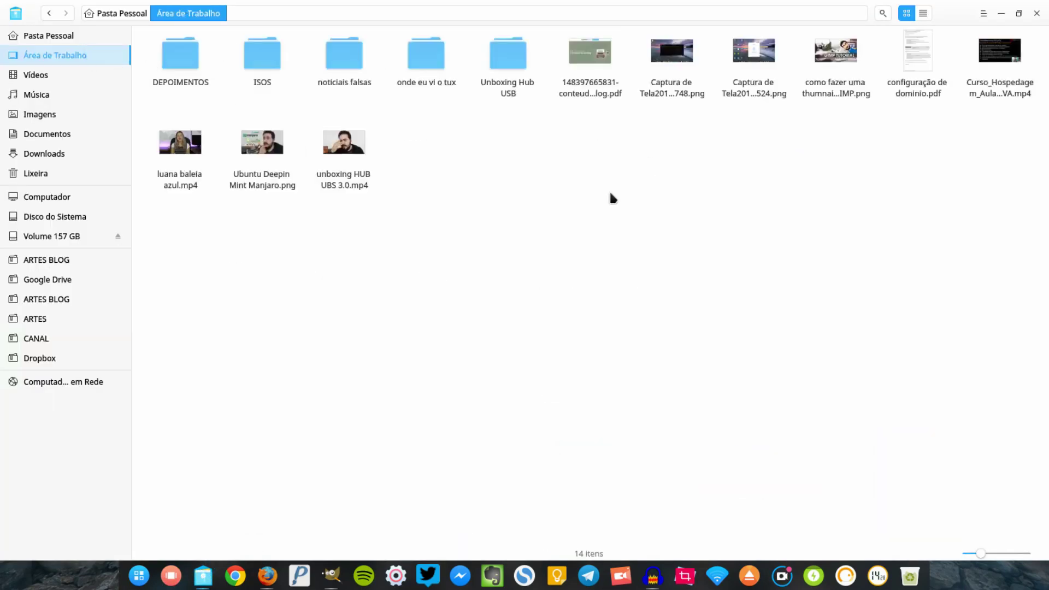
pyautogui.hotkey('ctrl', '=')
pyautogui.doubleClick(371, 194)
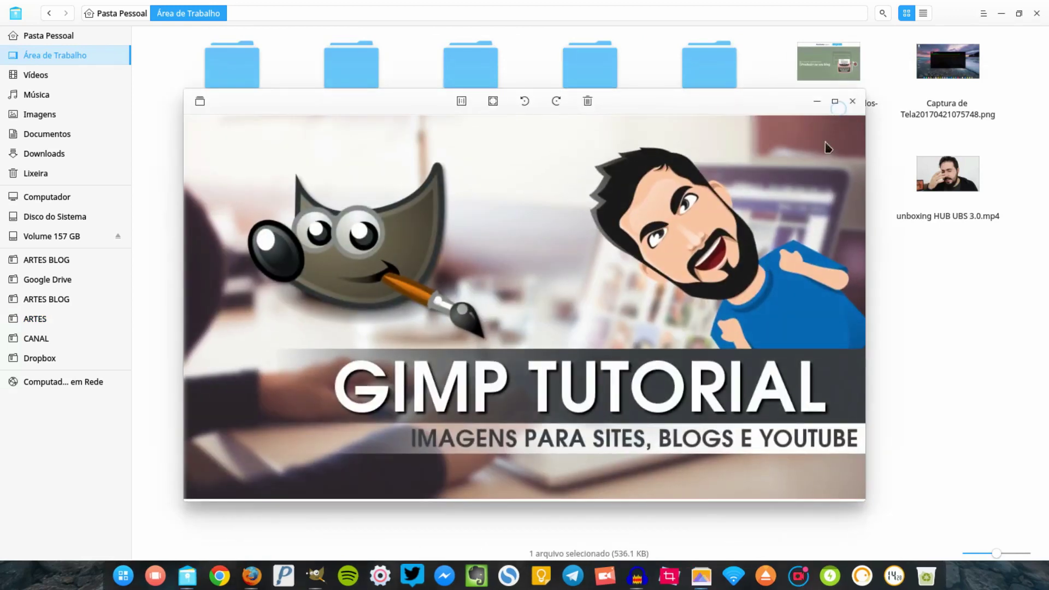
# Maximize the viewer and check the image info: 1280×720 PNG, 536.1 KB
pyautogui.click(835, 101)
pyautogui.rightClick(387, 253)
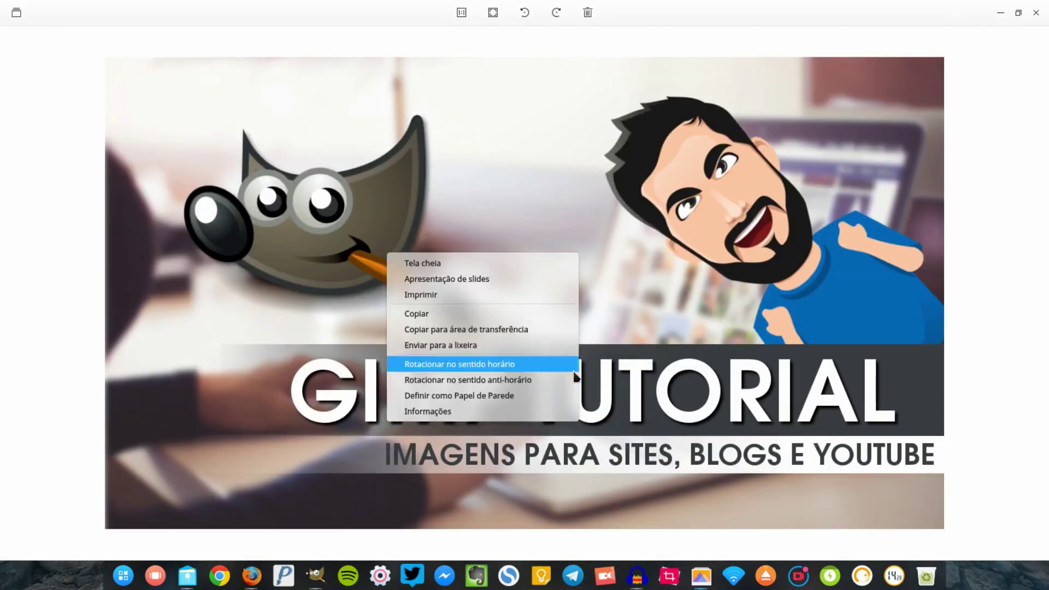
pyautogui.click(555, 412)
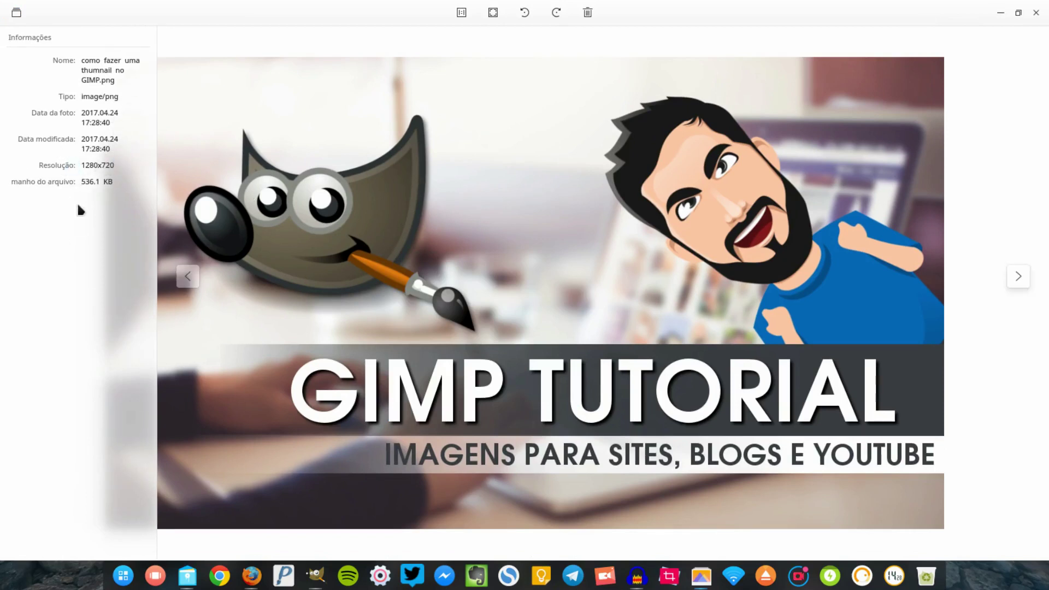
pyautogui.click(126, 181)
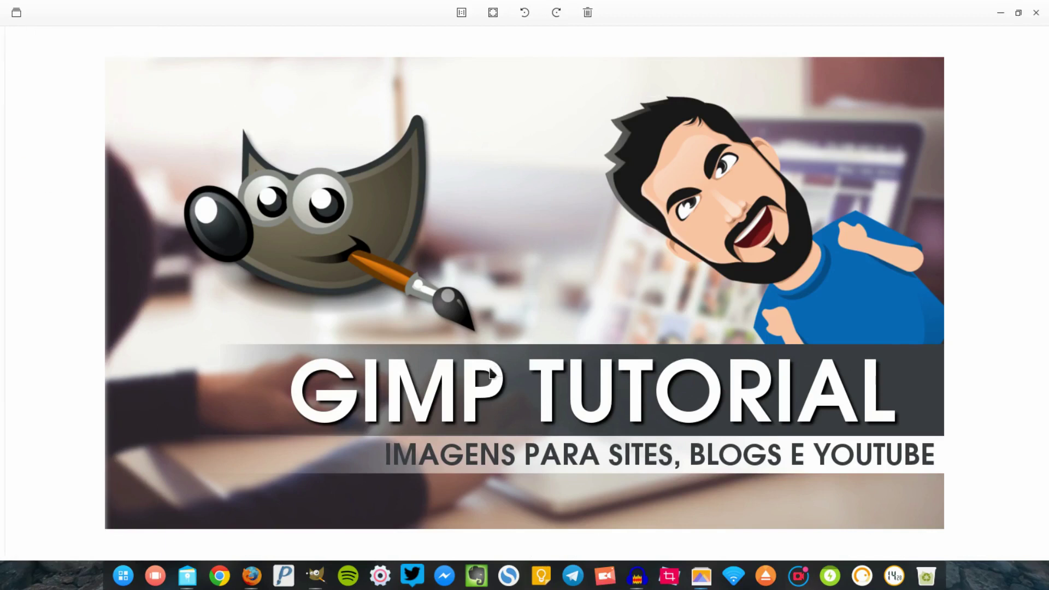